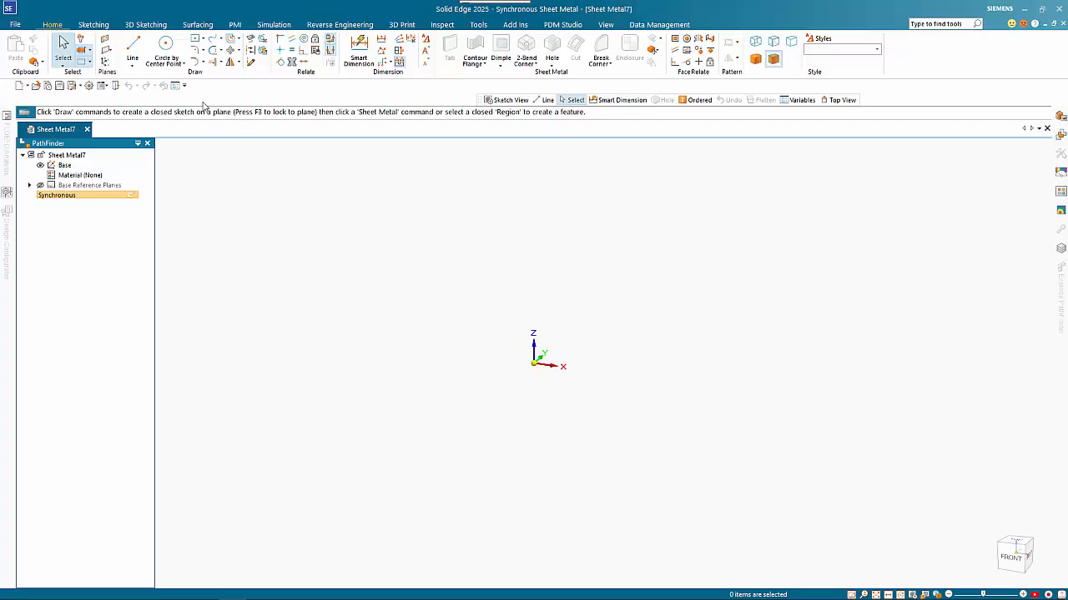
- Draw a 200 mm wide, 0° rectangle centred on the origin of the right reference plane
left_click(165, 52)
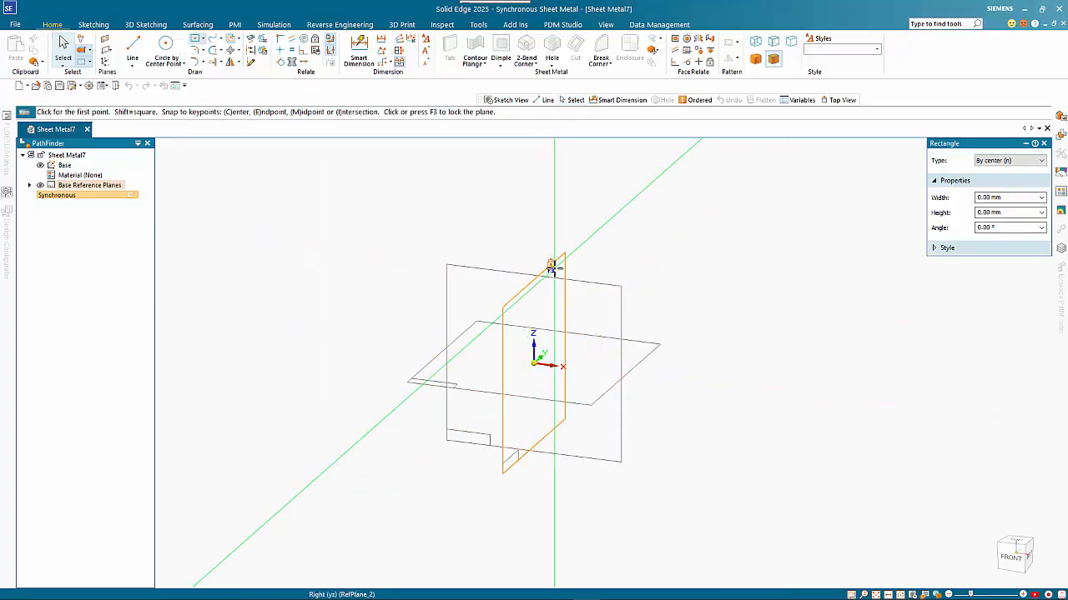
left_click(551, 265)
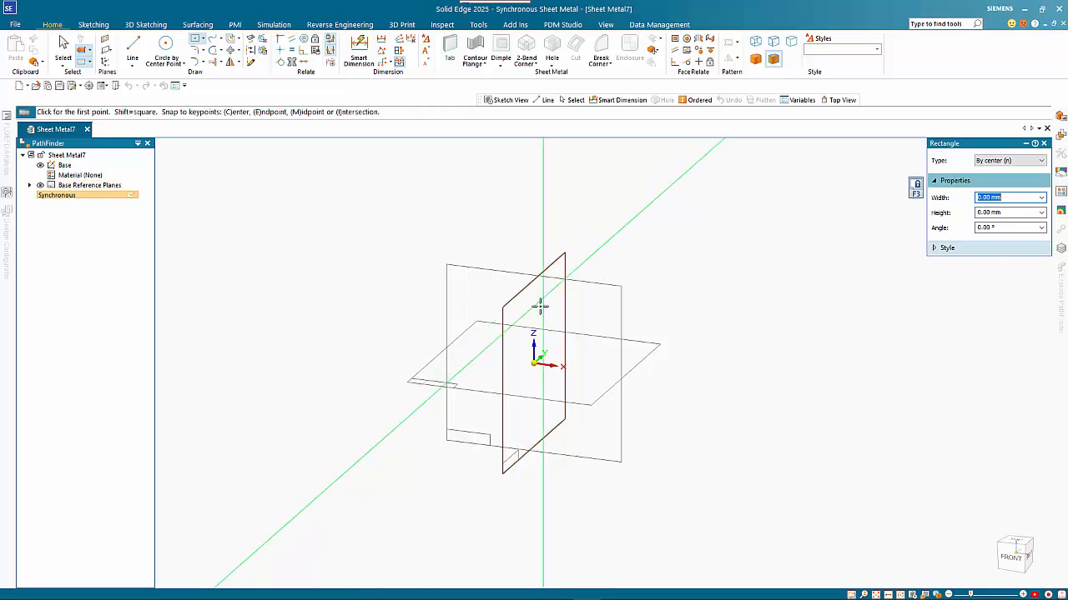
left_click(540, 366)
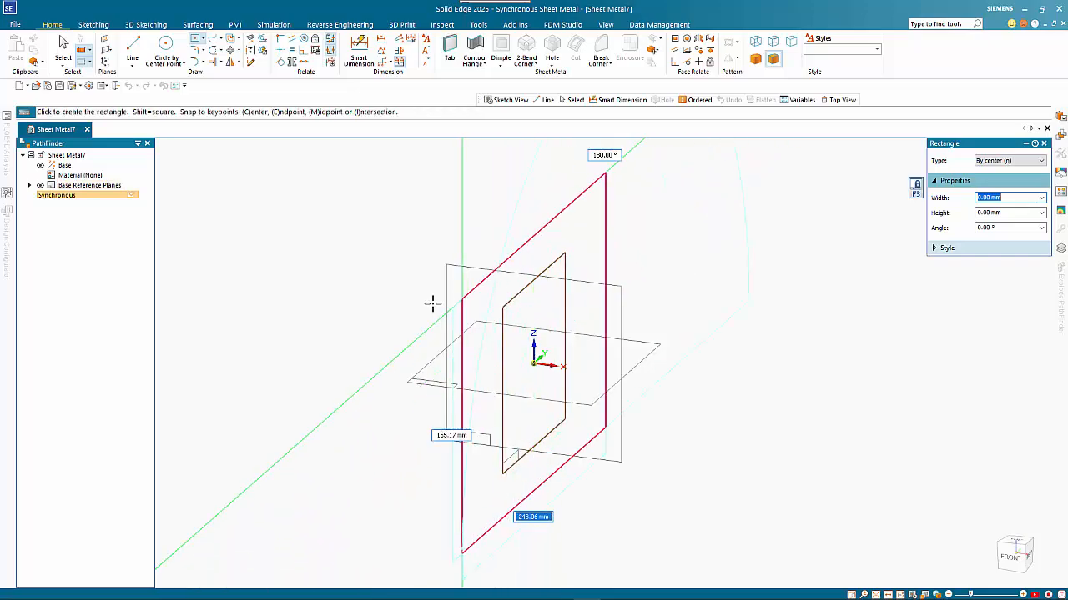
type("200")
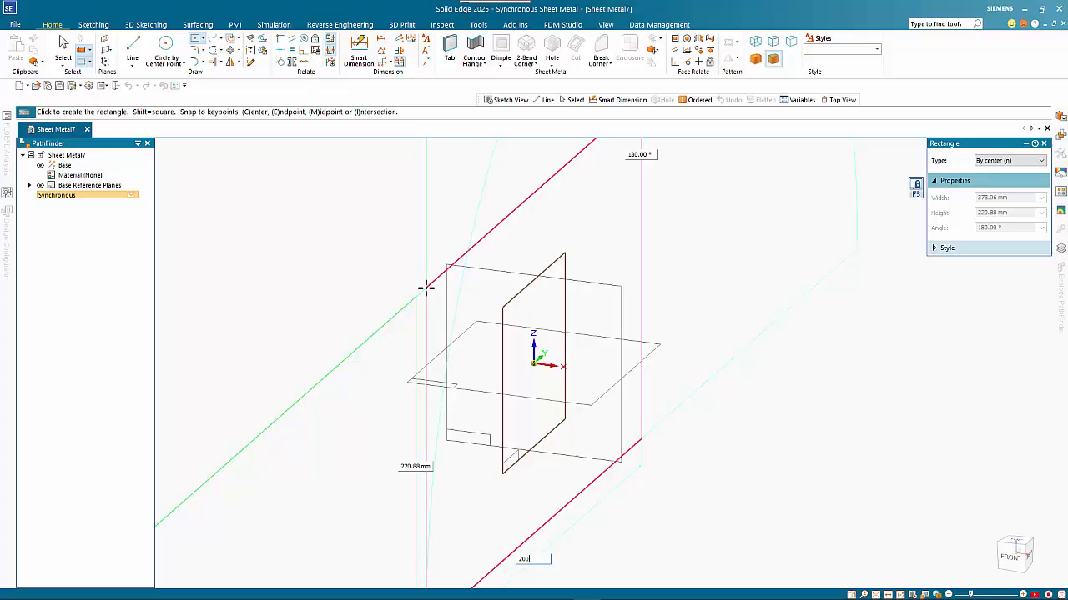
key("Tab")
type("0")
key("Return")
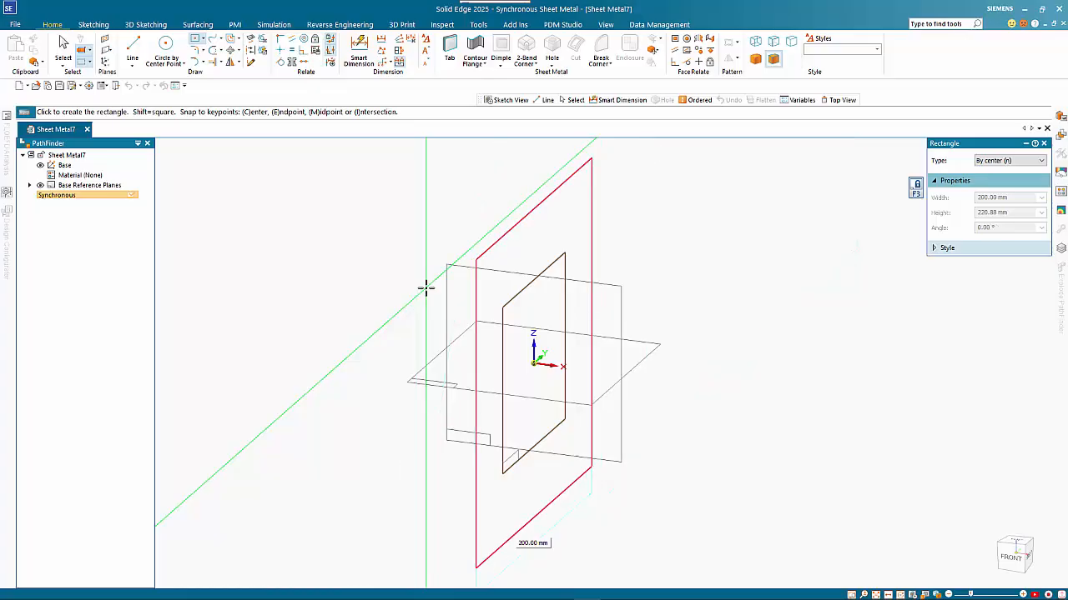
left_click(425, 288)
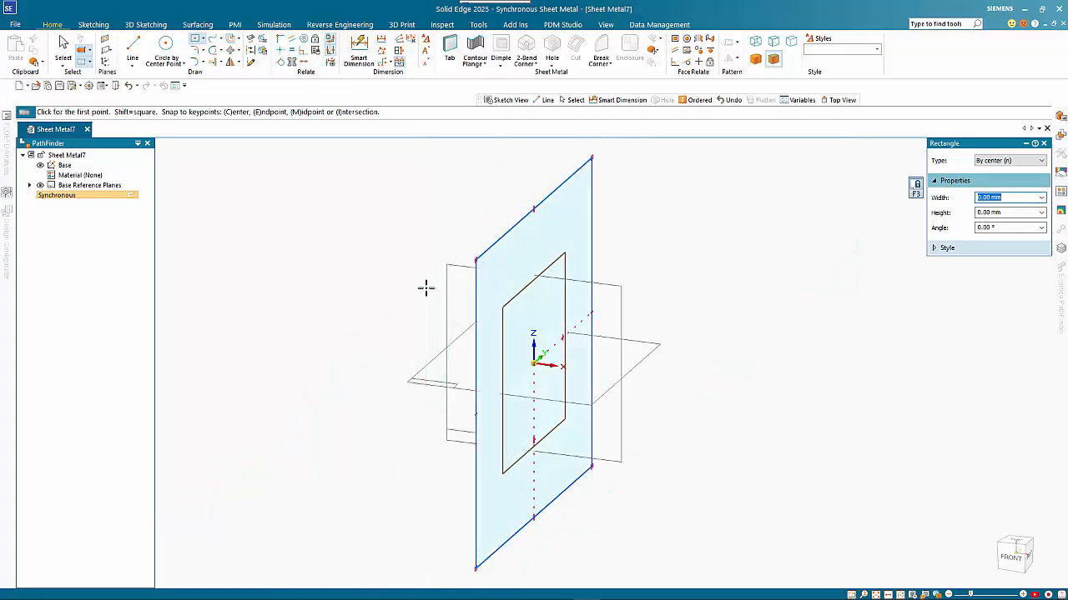
key("Escape")
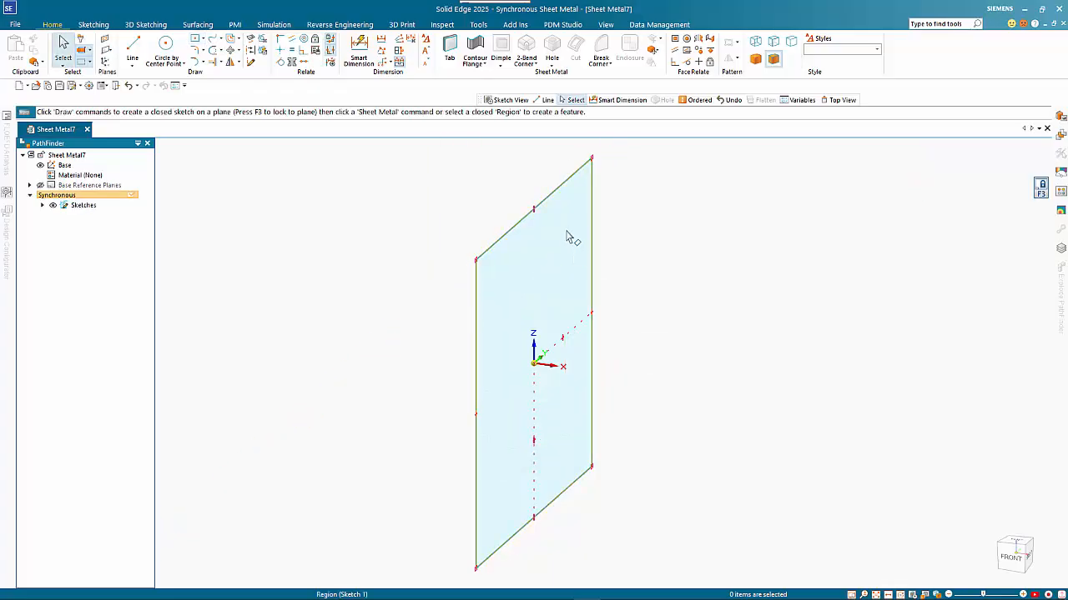
- Thicken the rectangle region into a 2 mm sheet metal tab, flipping the thickness to the other side
left_click(569, 242)
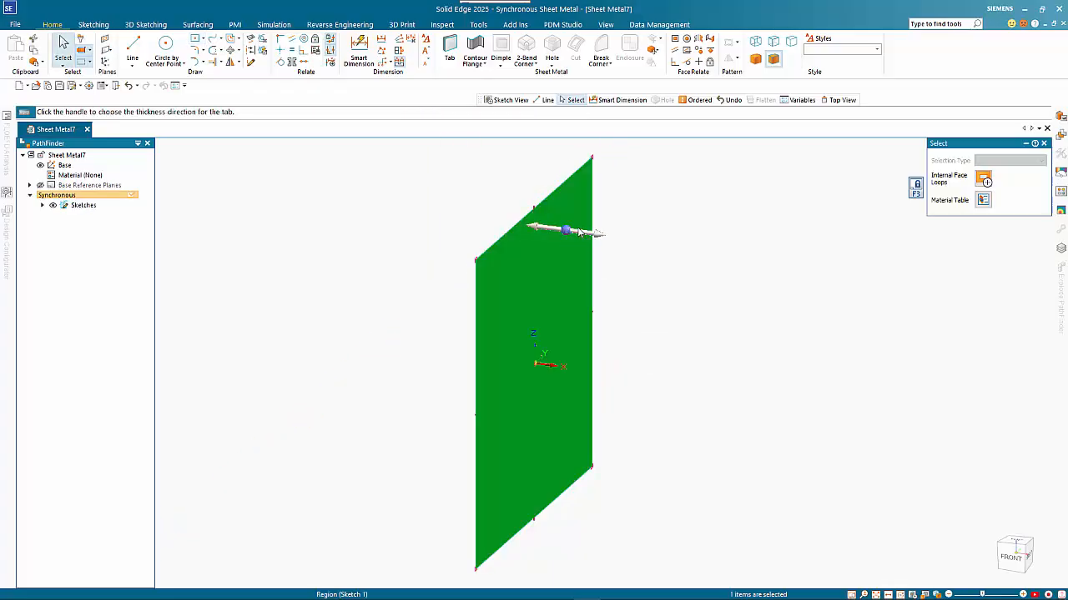
left_click(582, 235)
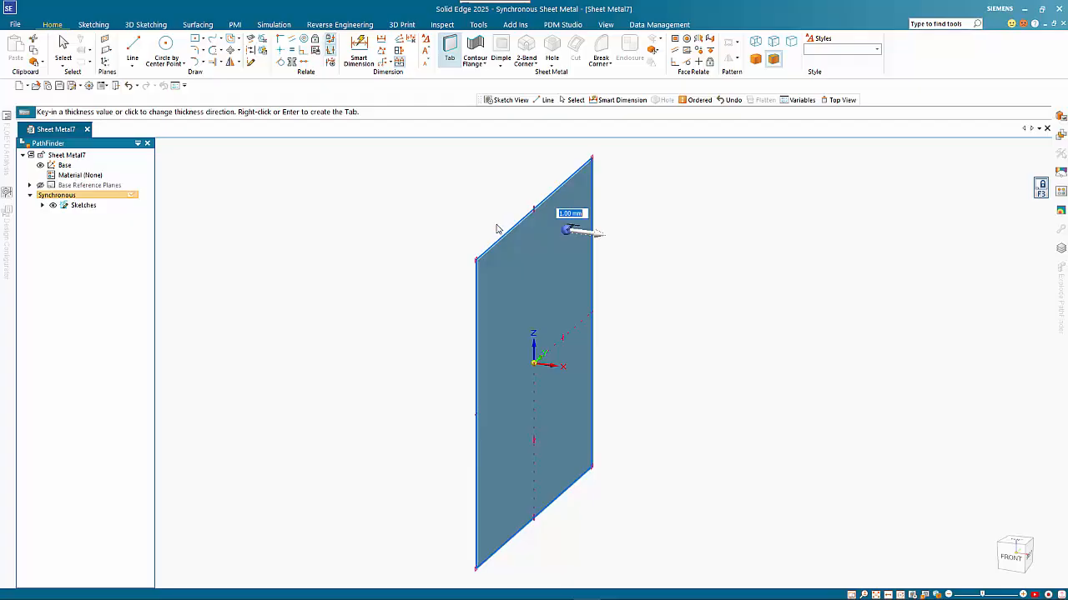
type("2")
key("Return")
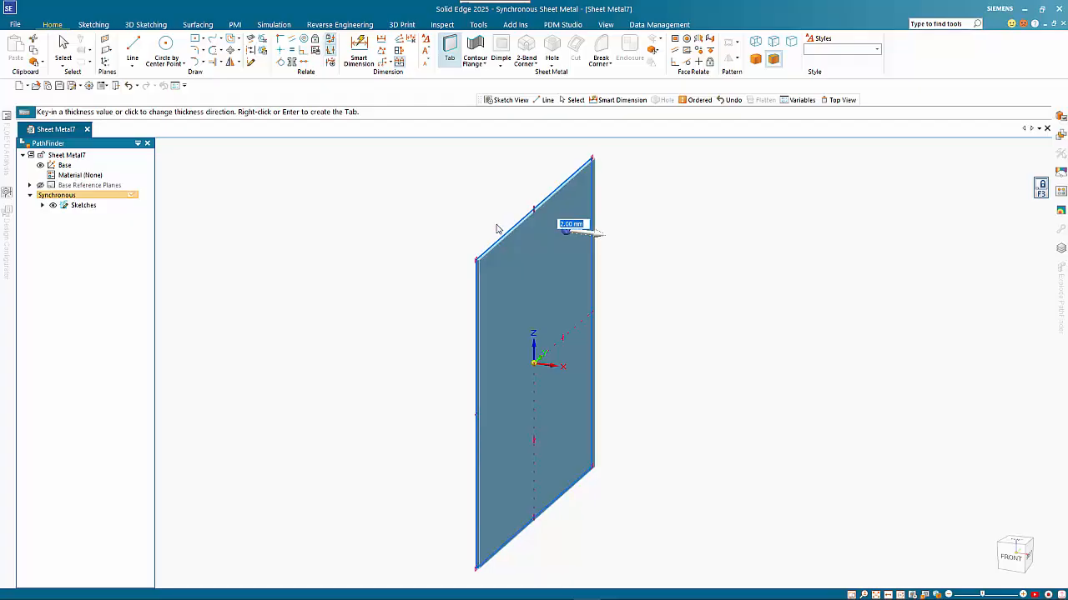
scroll(496, 229, "down", 1)
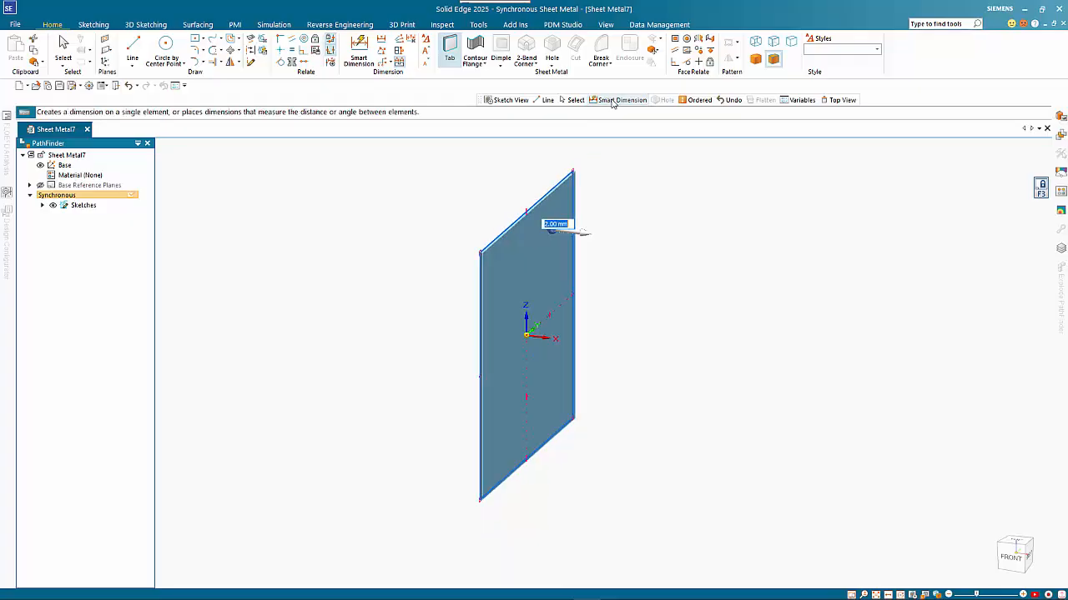
left_click(581, 234)
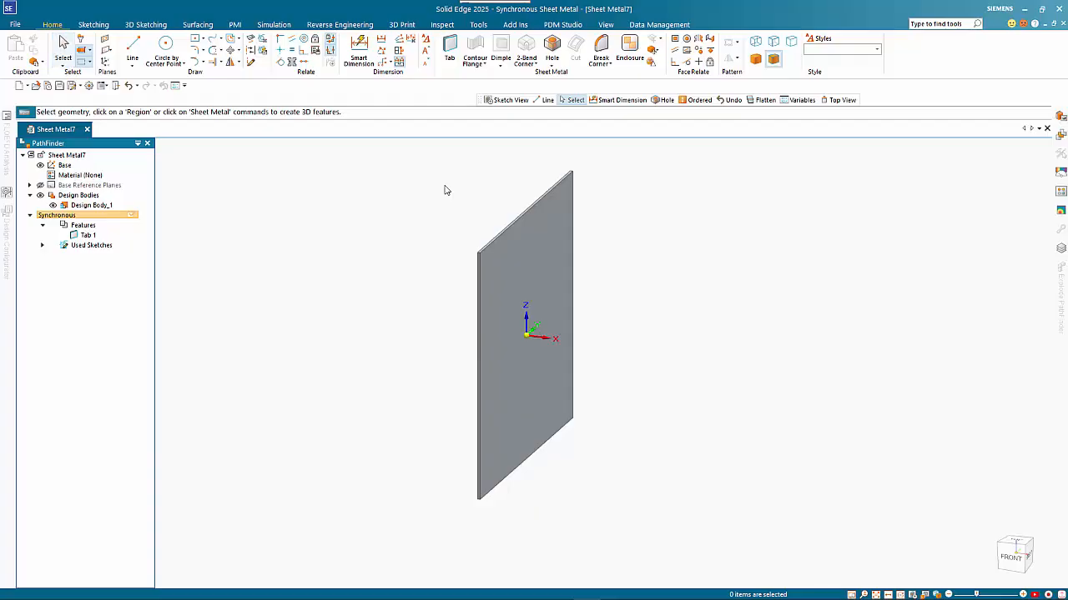
- Select both vertical plate edges and raise 300 mm flanges from them
left_click(477, 273)
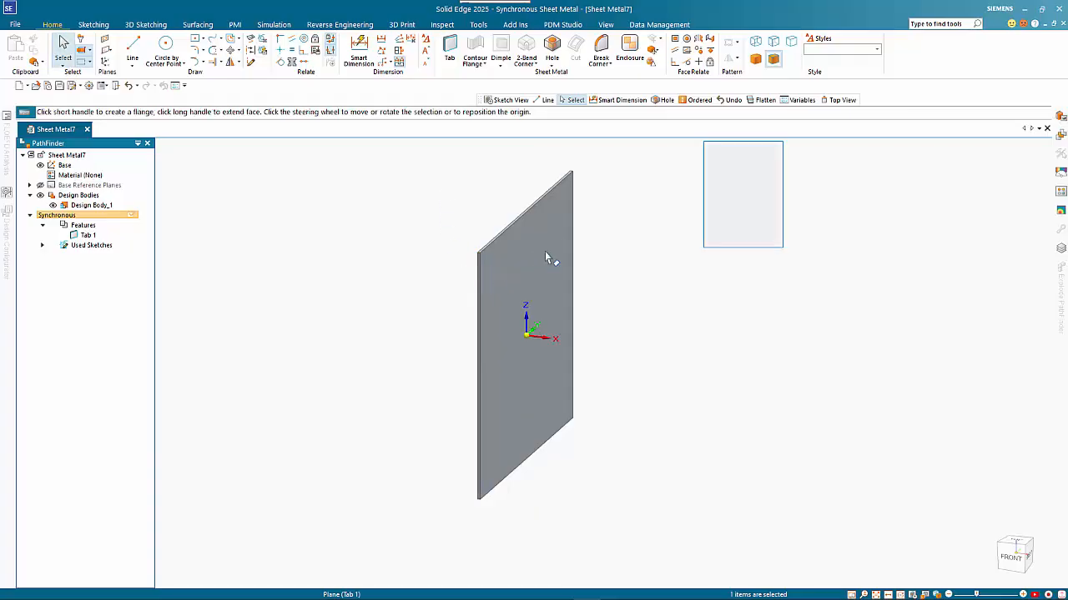
left_click(573, 219, "ctrl")
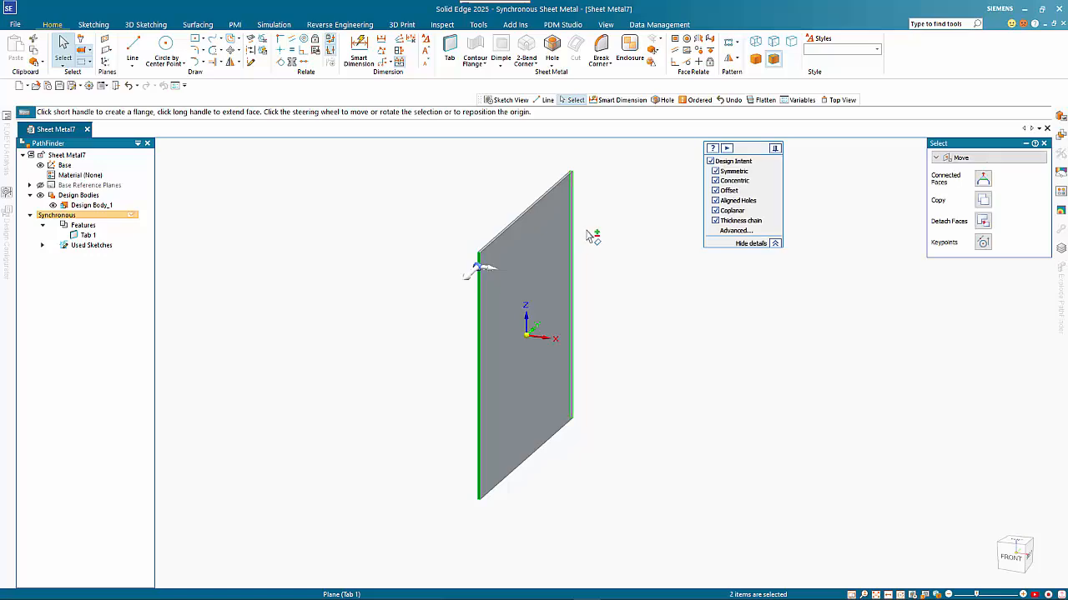
left_click(491, 272)
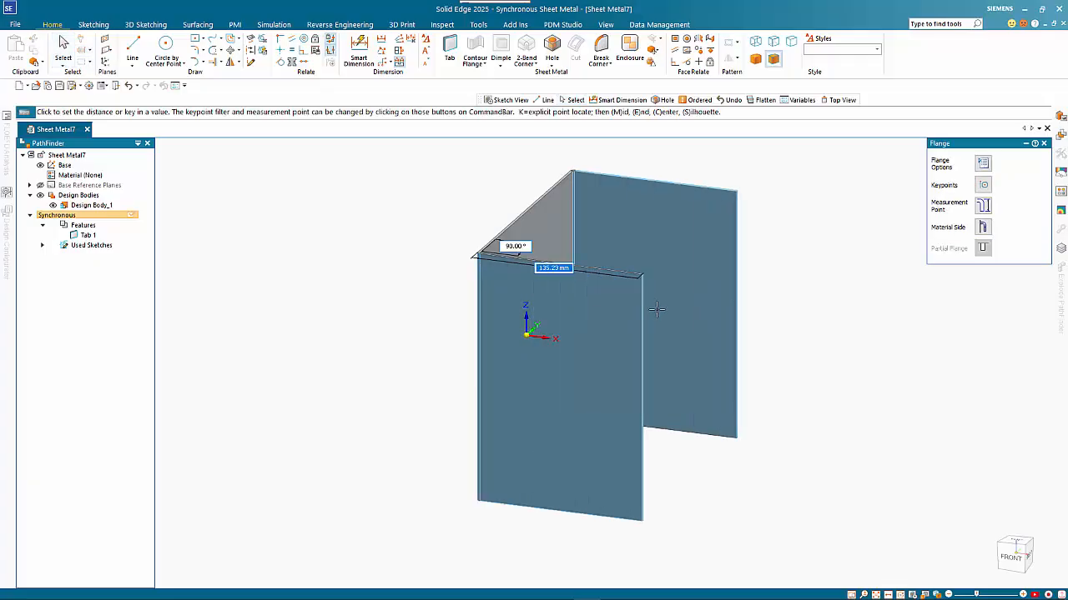
type("300")
key("Return")
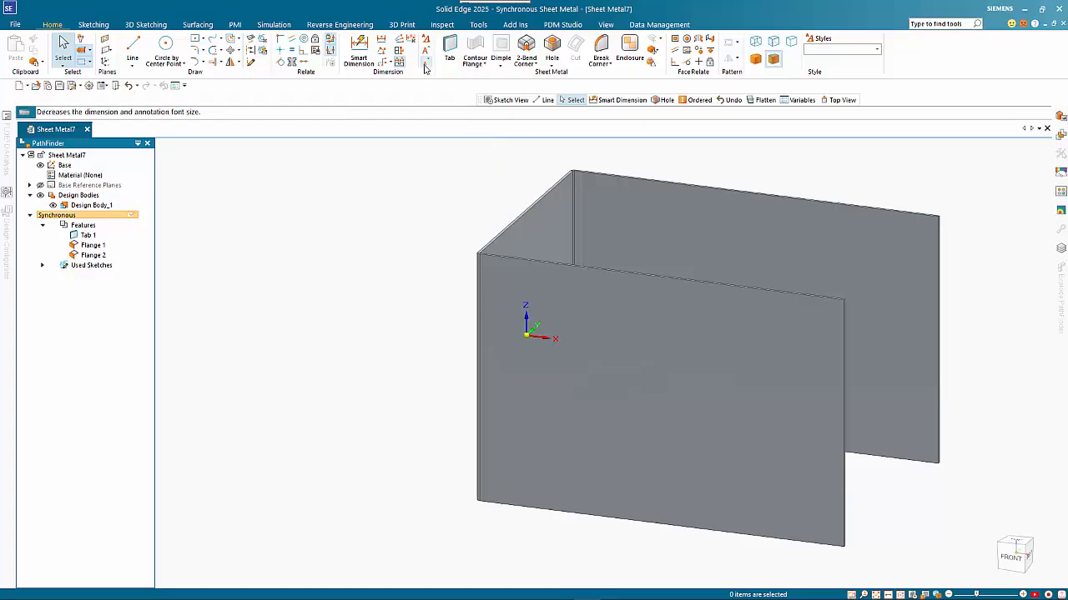
- Start a line sketch on Flange 1's face at its top corner, viewed face-on
left_click(133, 48)
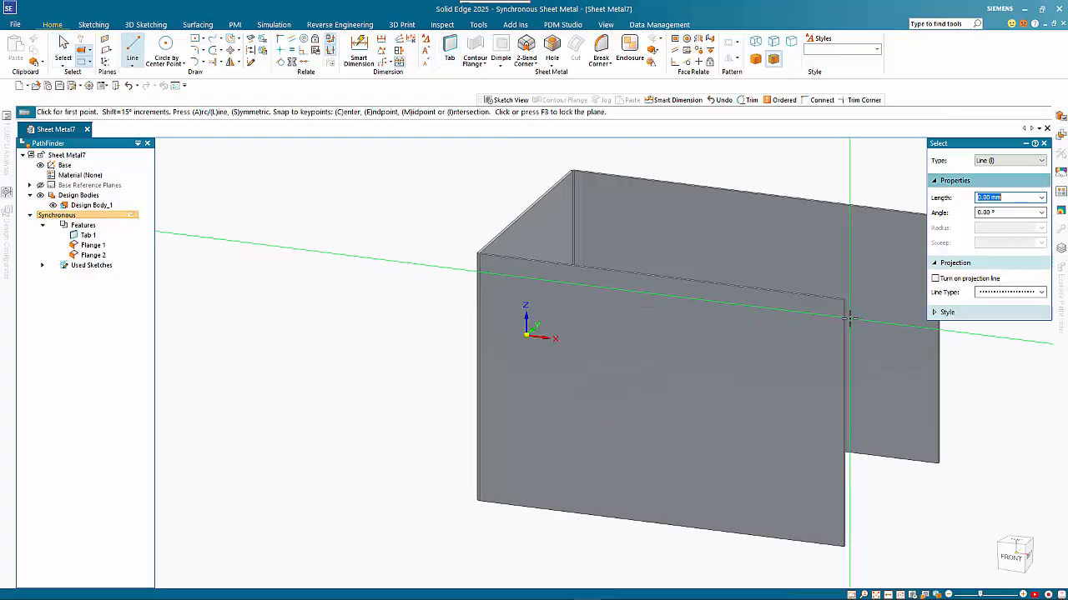
scroll(873, 307, "up", 5)
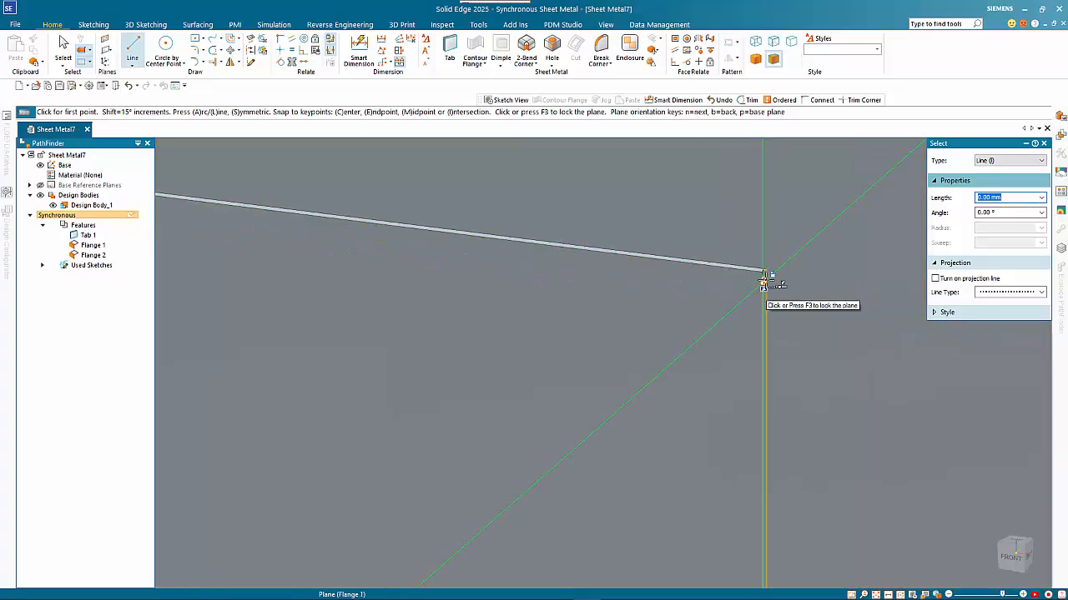
left_click(764, 282)
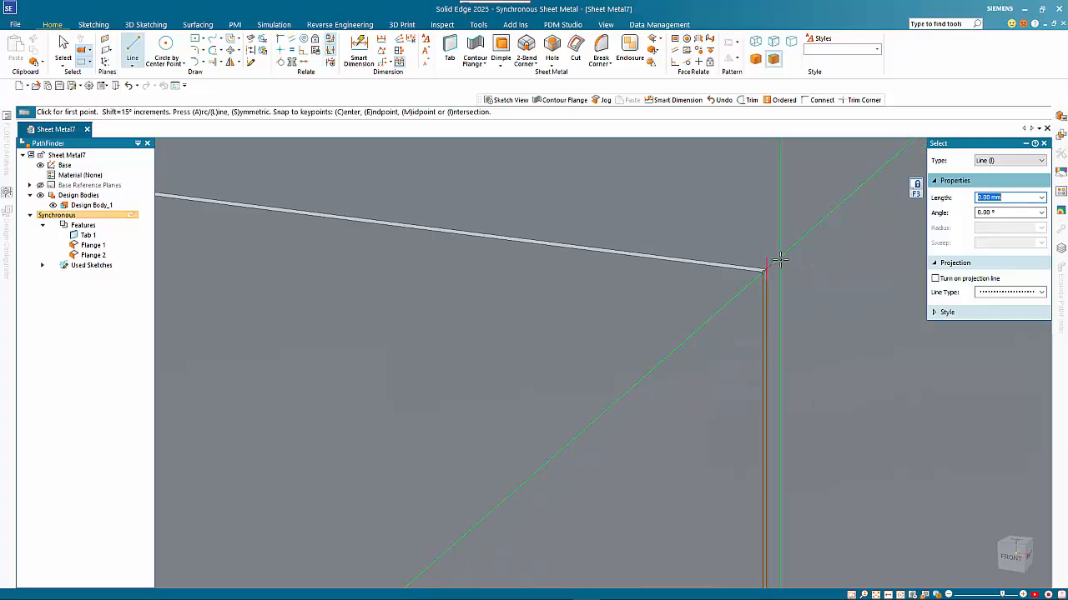
scroll(779, 261, "up", 5)
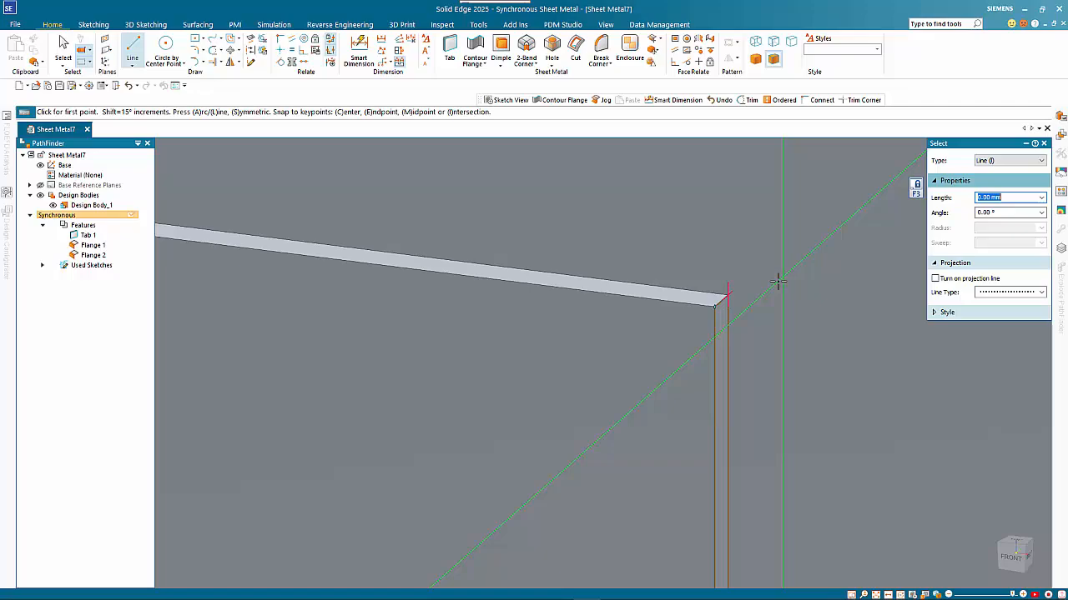
left_click(728, 296)
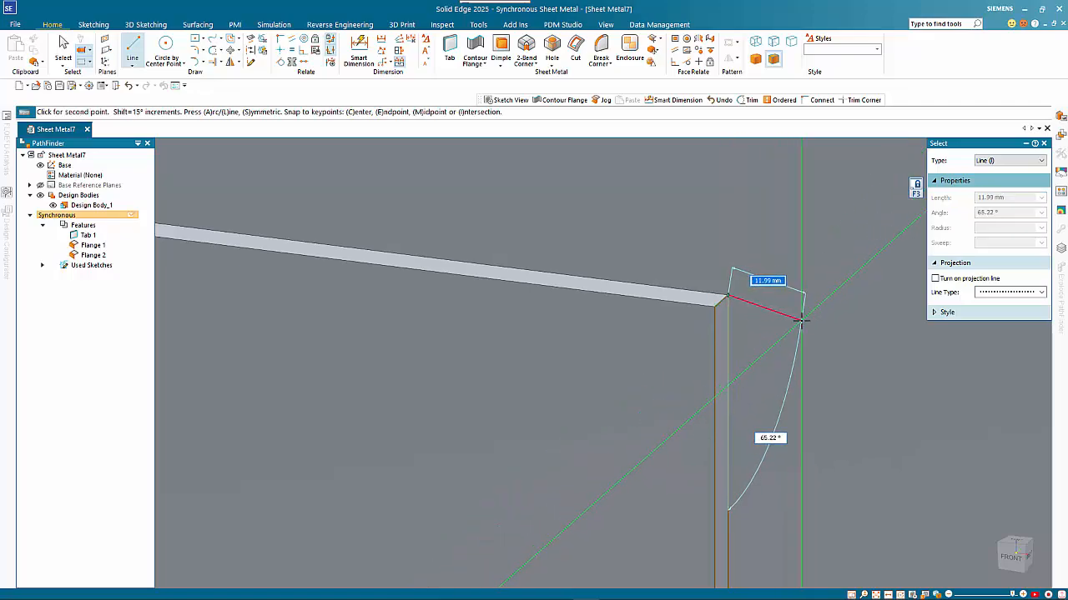
key("ctrl+h")
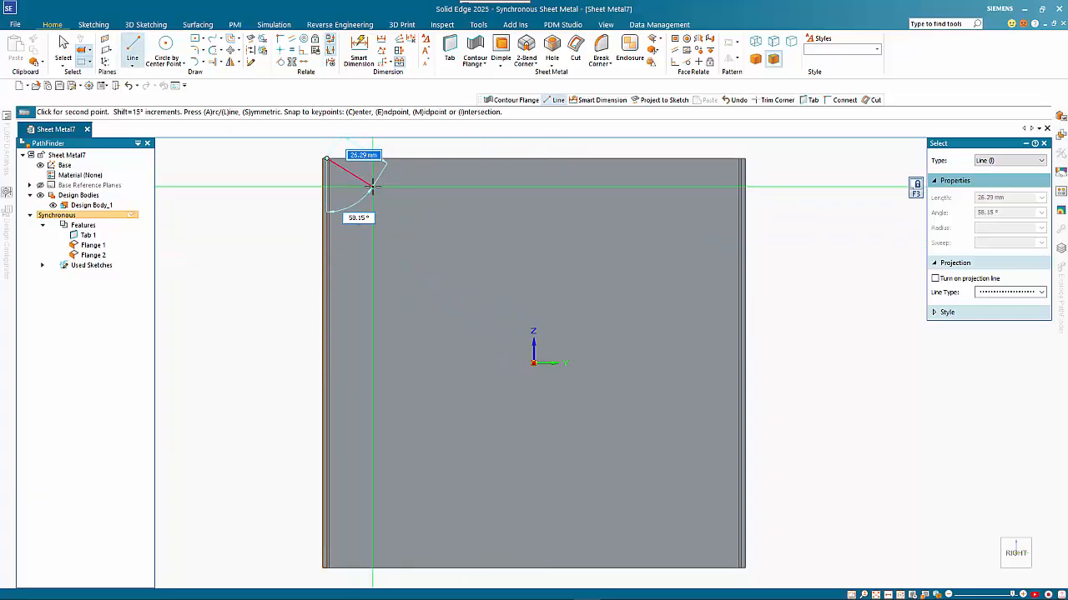
- Draw two connected 20 mm lines, the first at 60° and the second at 90°
type("20")
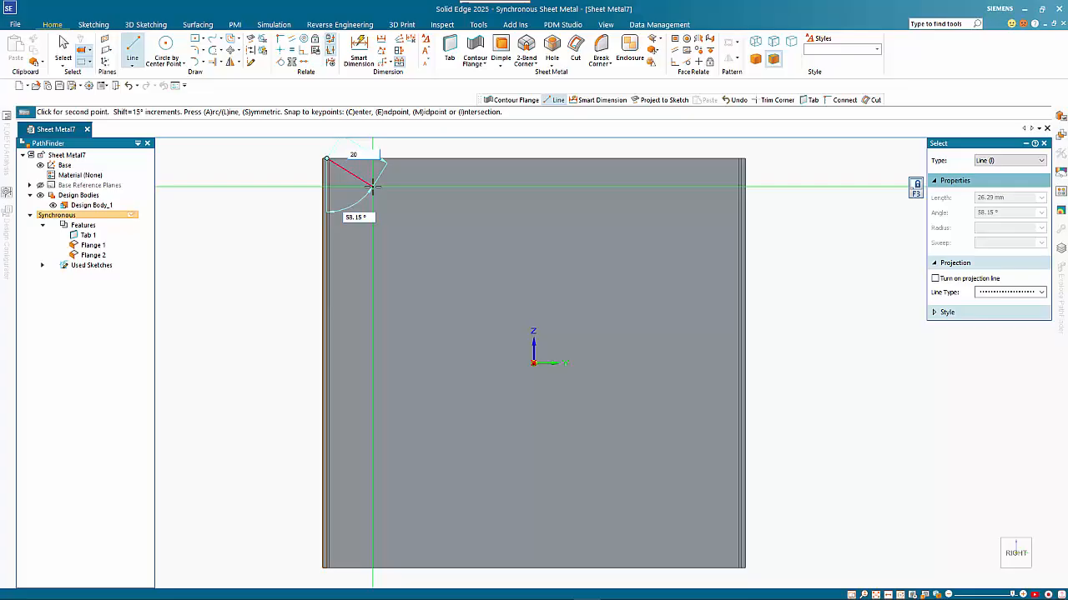
key("Tab")
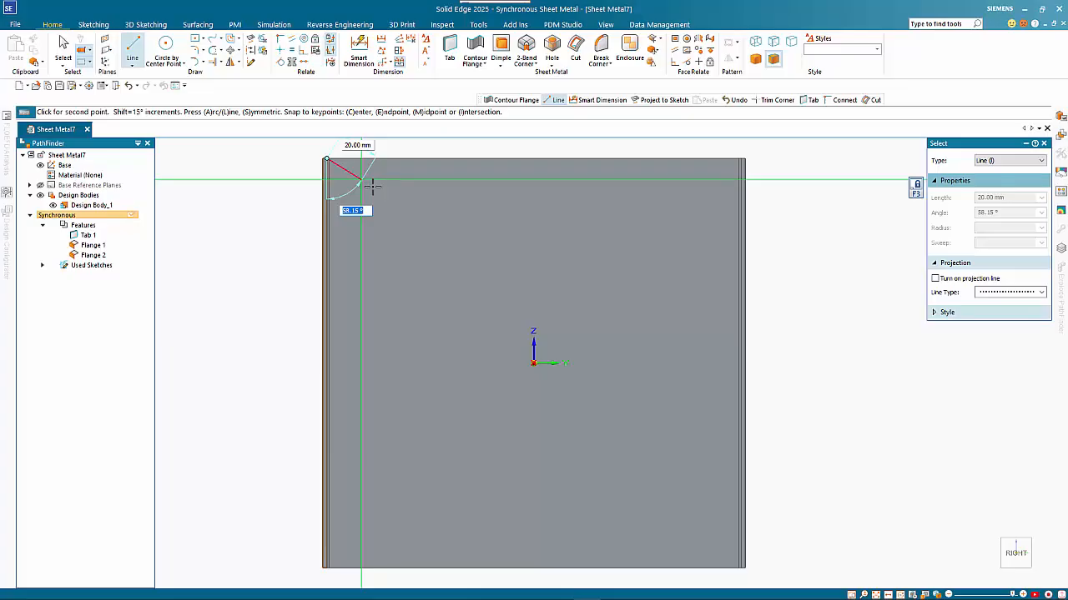
type("60")
key("Return")
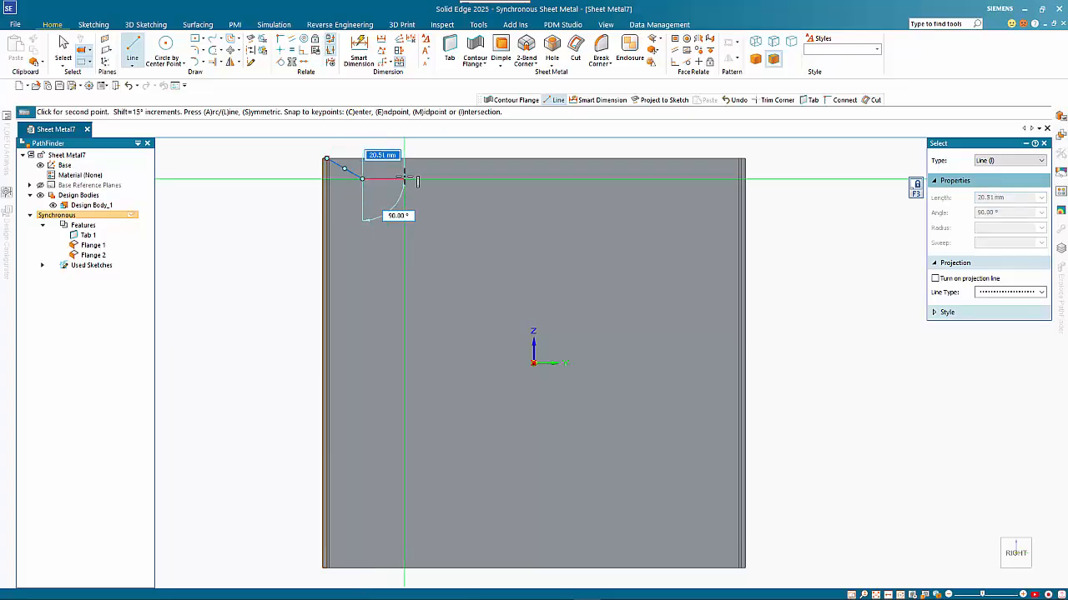
type("20")
key("Tab")
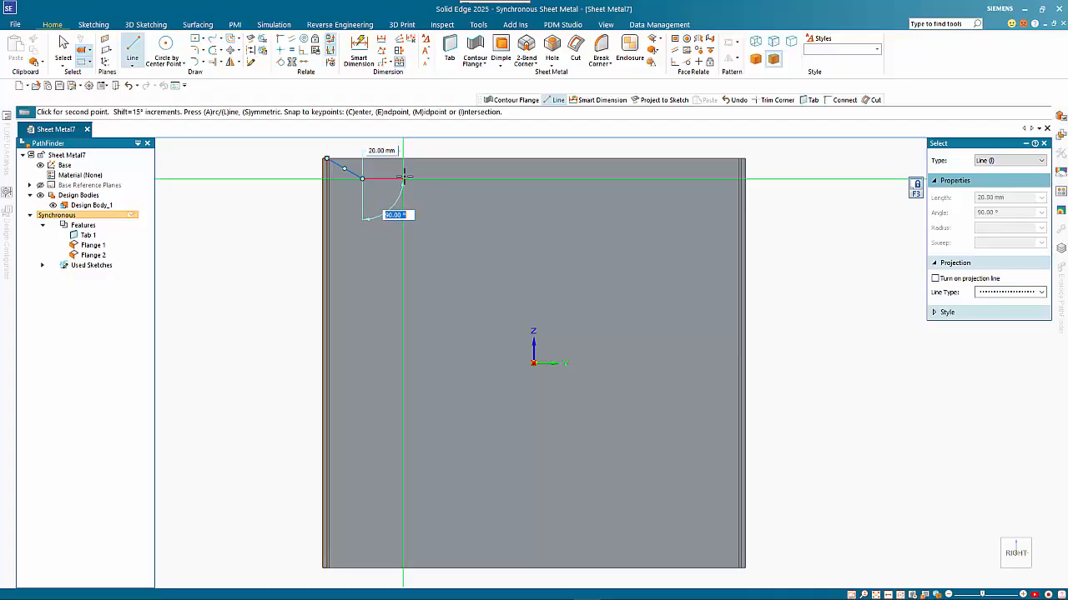
key("Return")
key("Escape")
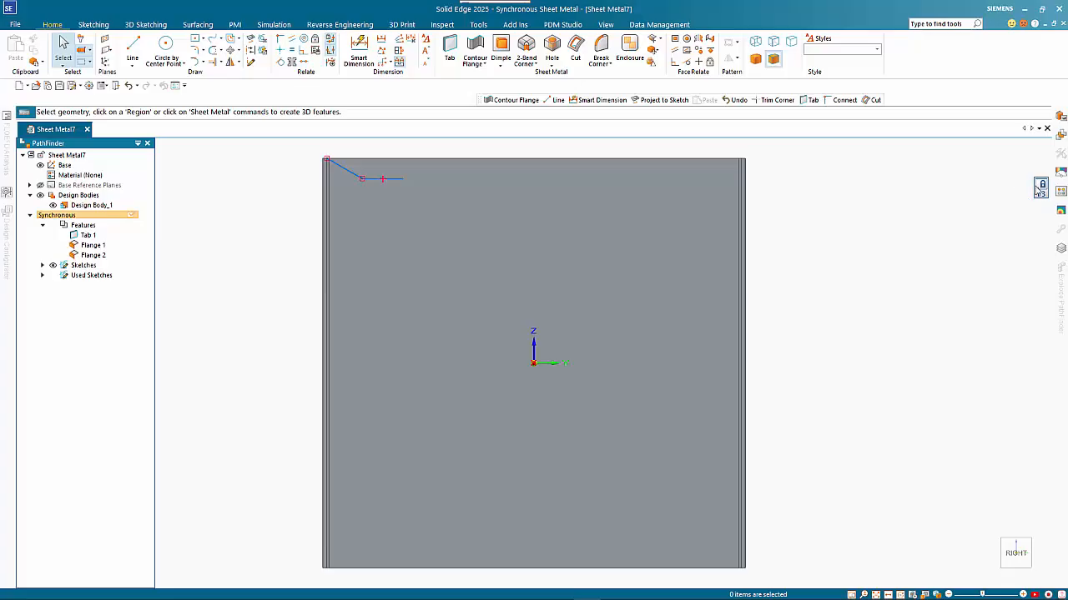
- Sweep a contour flange from the sketched profile along the front, back and right top edges
left_click(1040, 191)
middle_click_drag(912, 233, 937, 285)
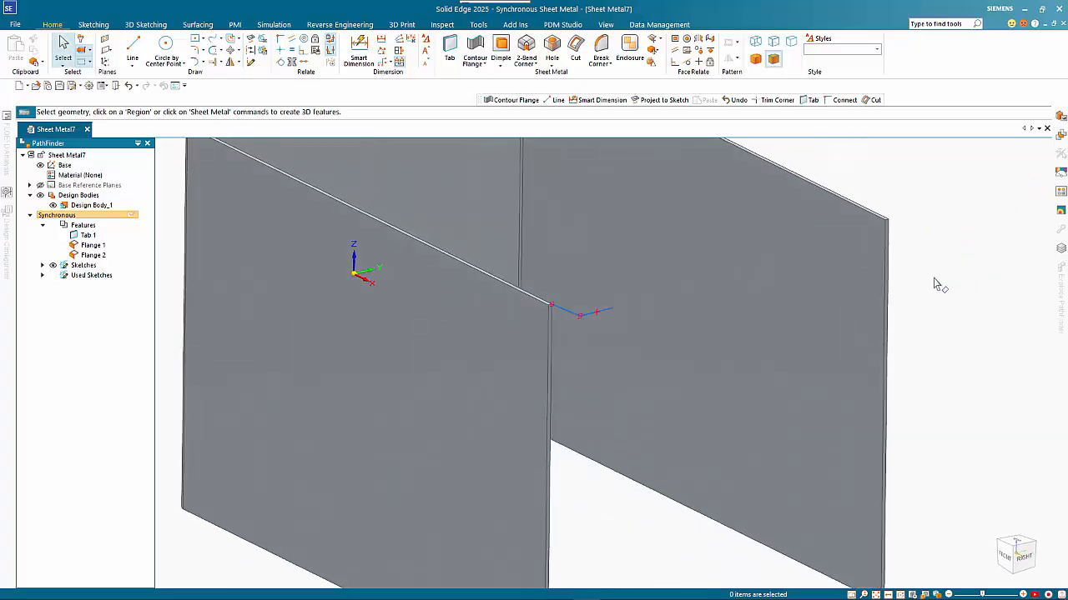
scroll(937, 284, "down", 2)
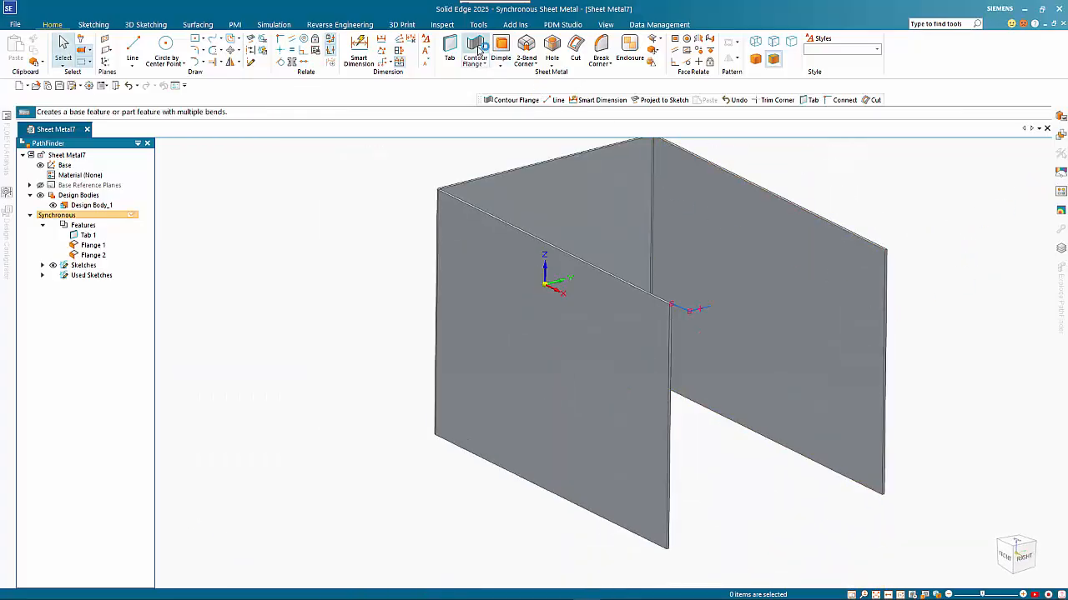
left_click(477, 48)
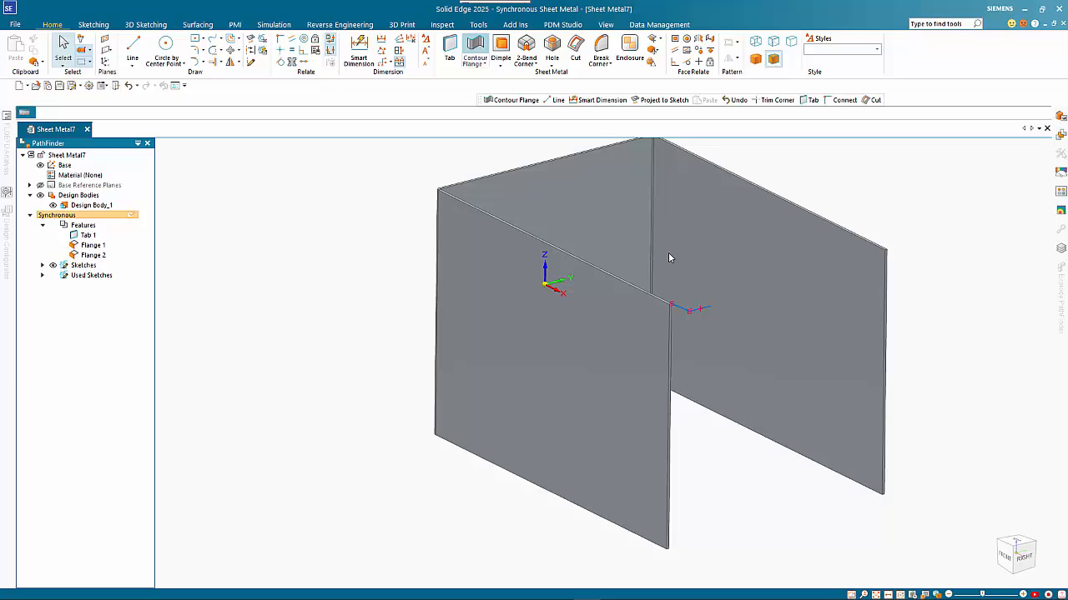
left_click(680, 301)
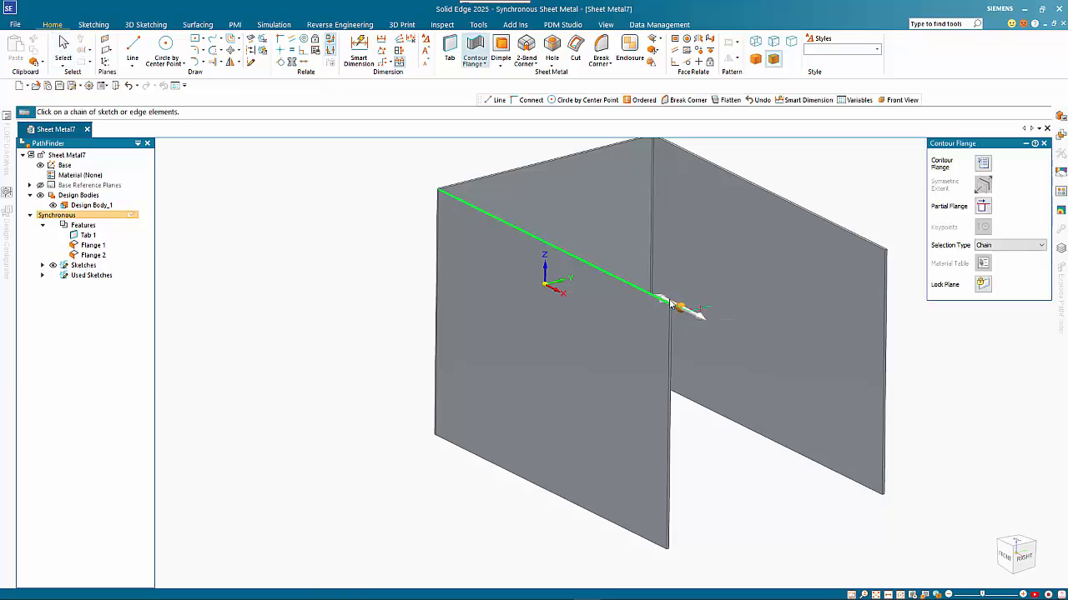
left_click(678, 306)
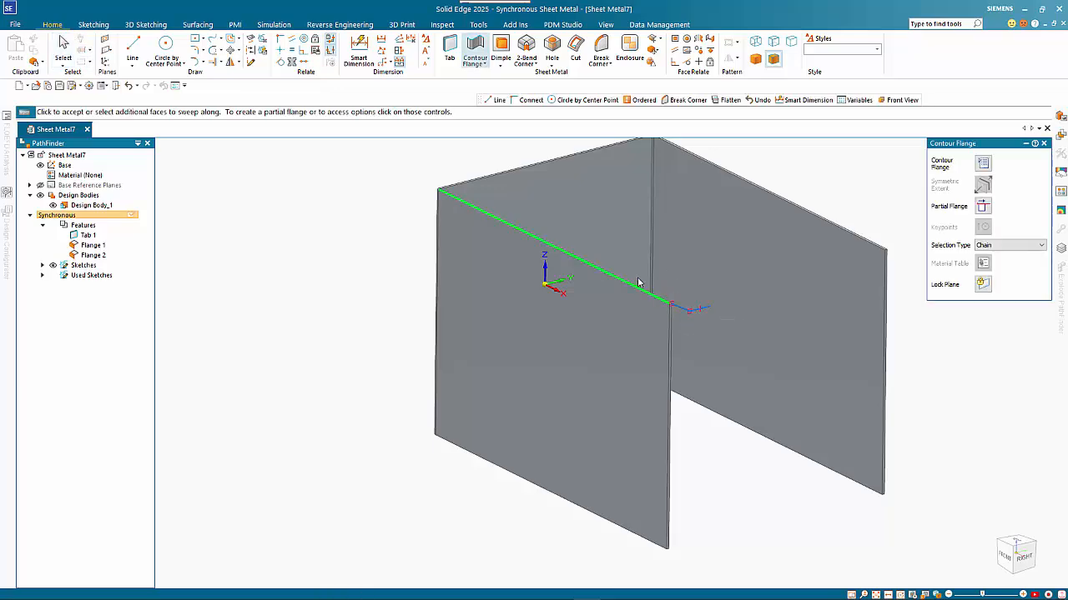
left_click(550, 161)
left_click(686, 158)
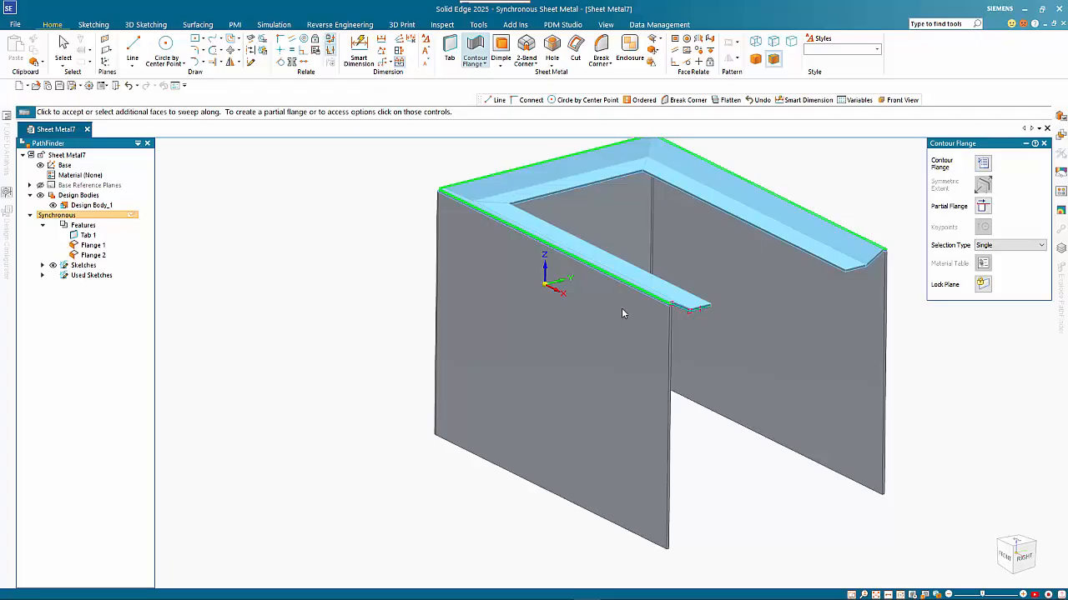
left_click(741, 389)
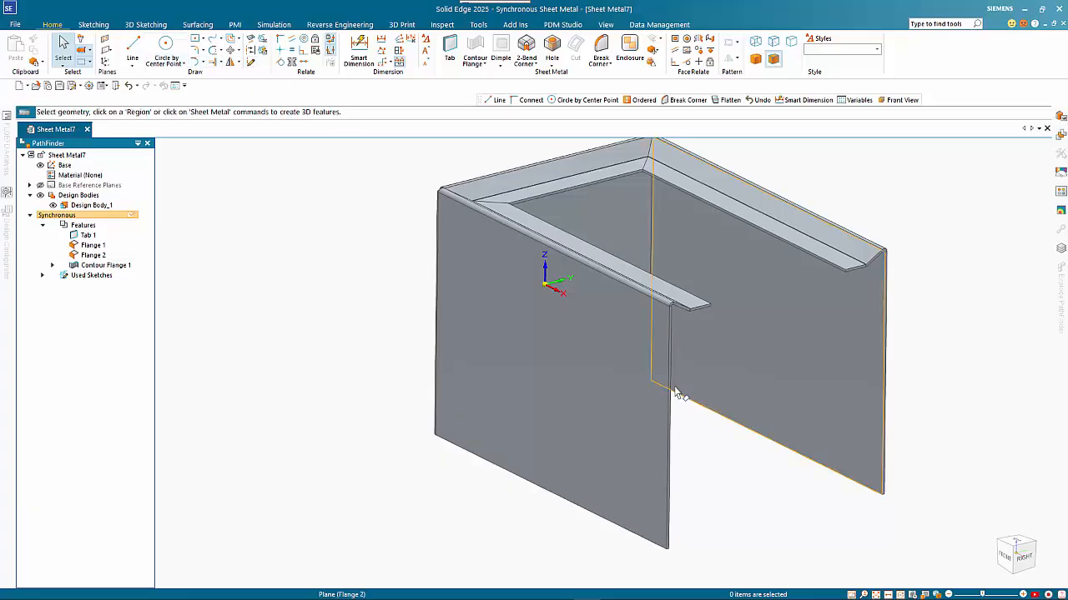
- Fold 39.32 mm return flanges from the open front edges of both side walls
left_click(740, 402)
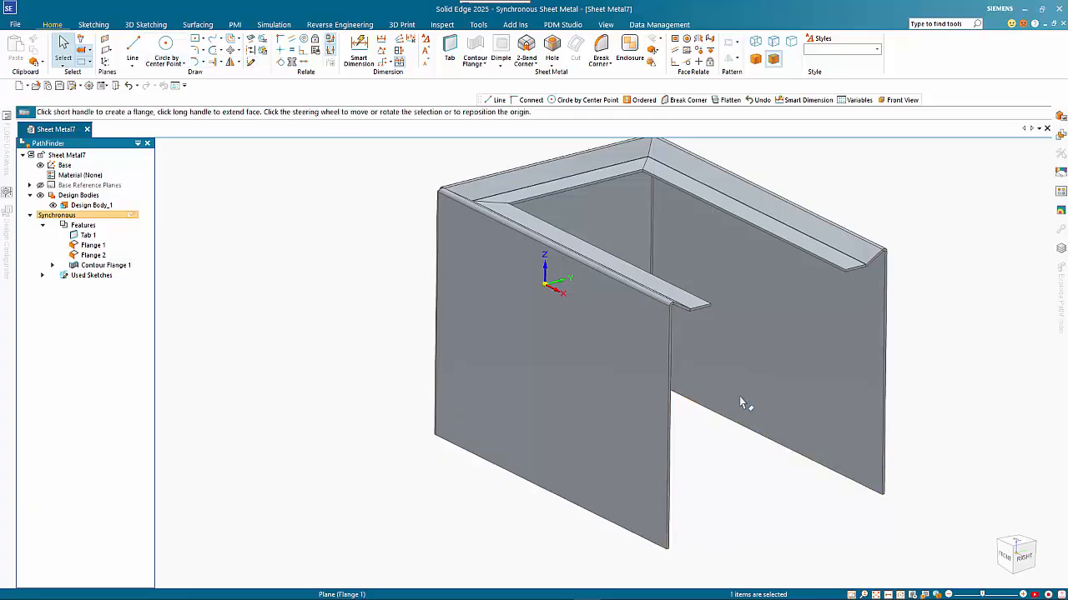
left_click(887, 337, "ctrl")
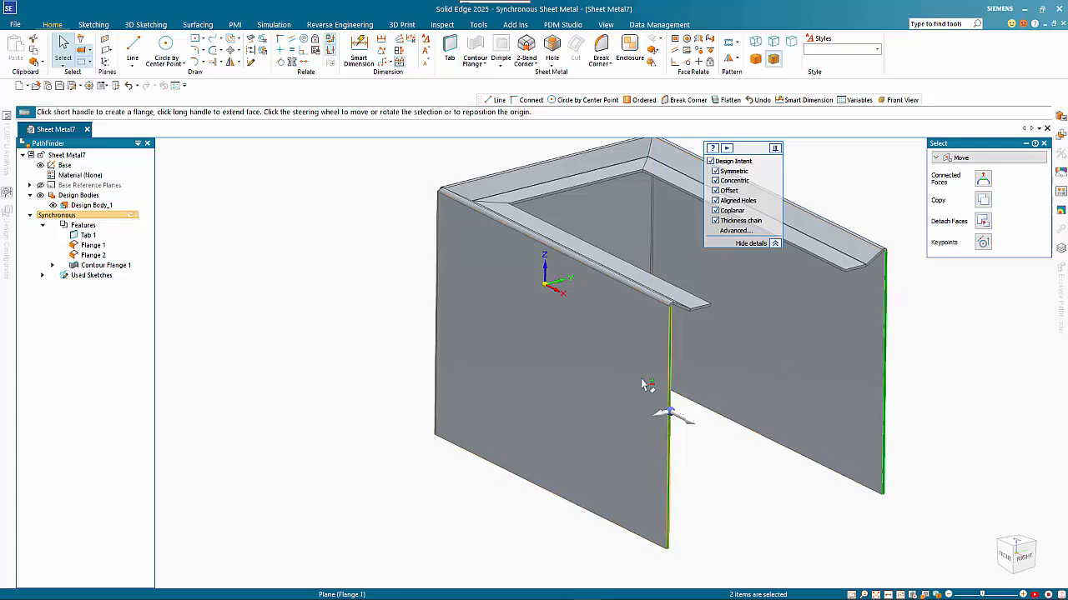
left_click(665, 417)
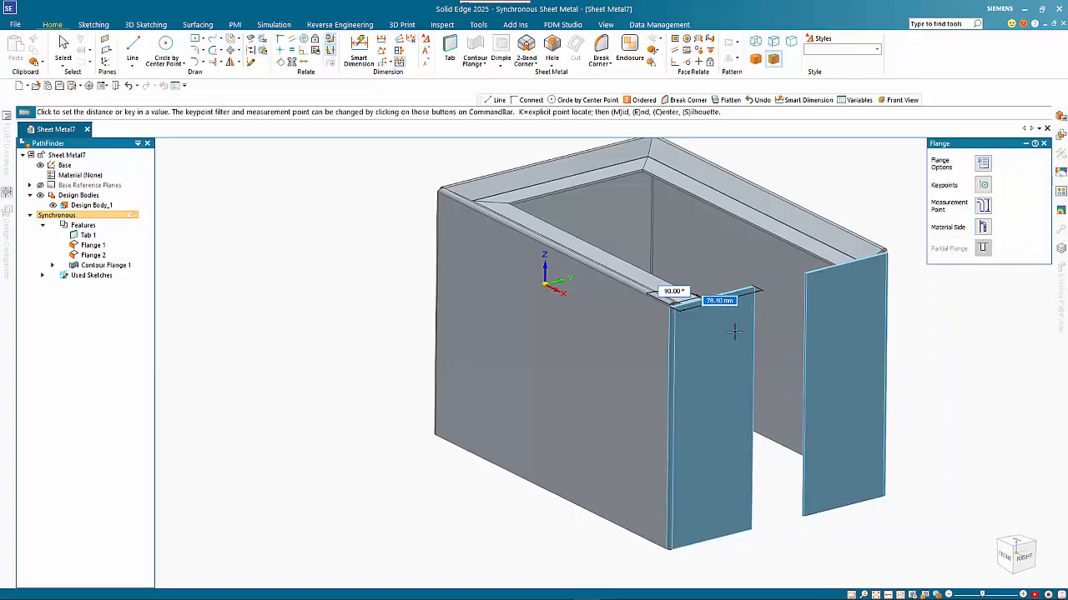
scroll(721, 314, "up", 3)
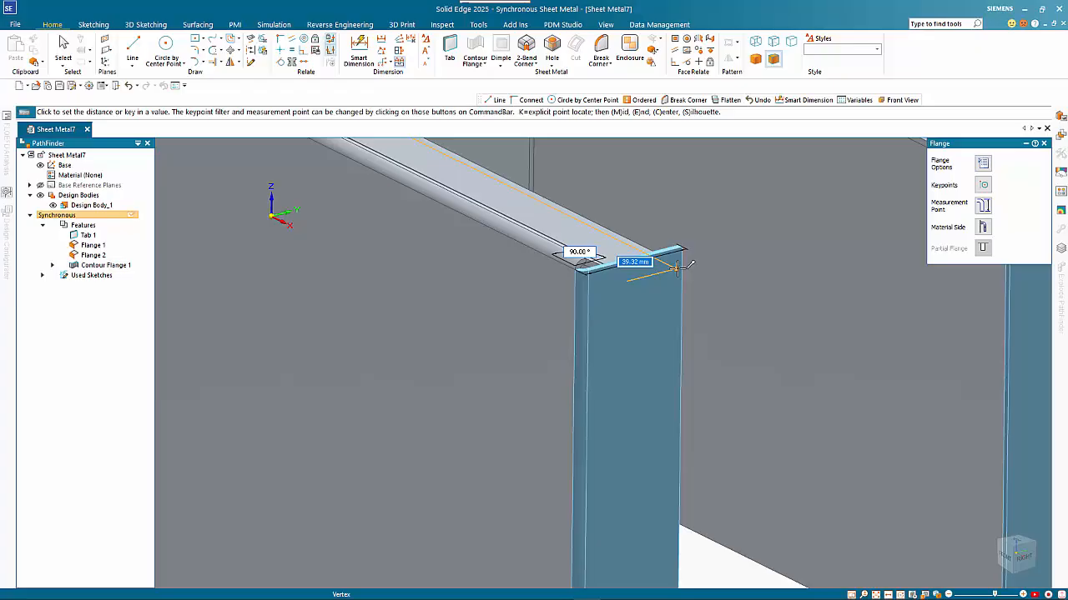
left_click(676, 271)
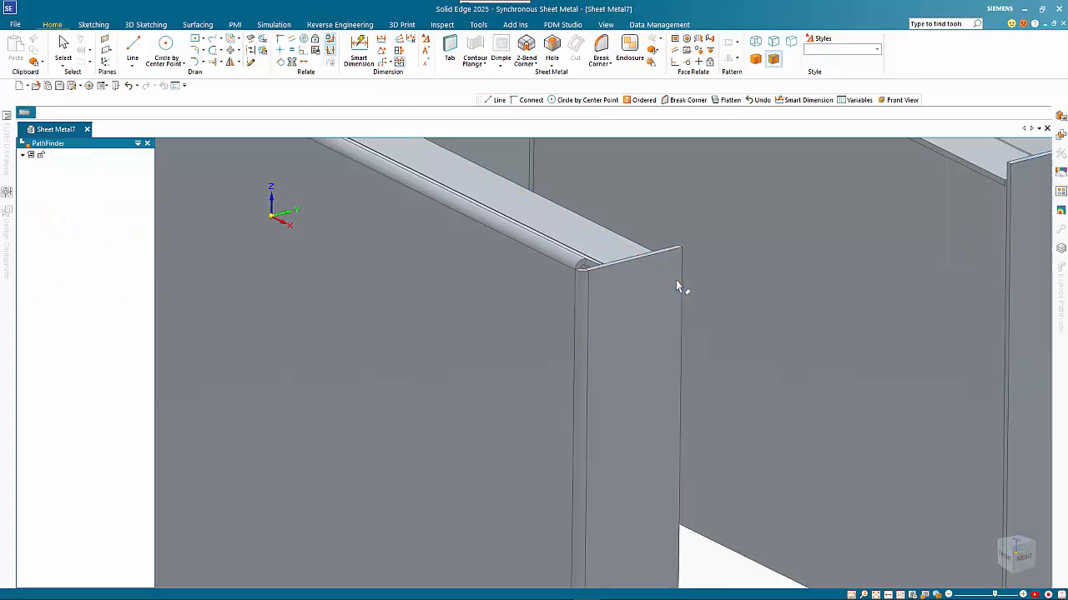
scroll(621, 349, "down", 5)
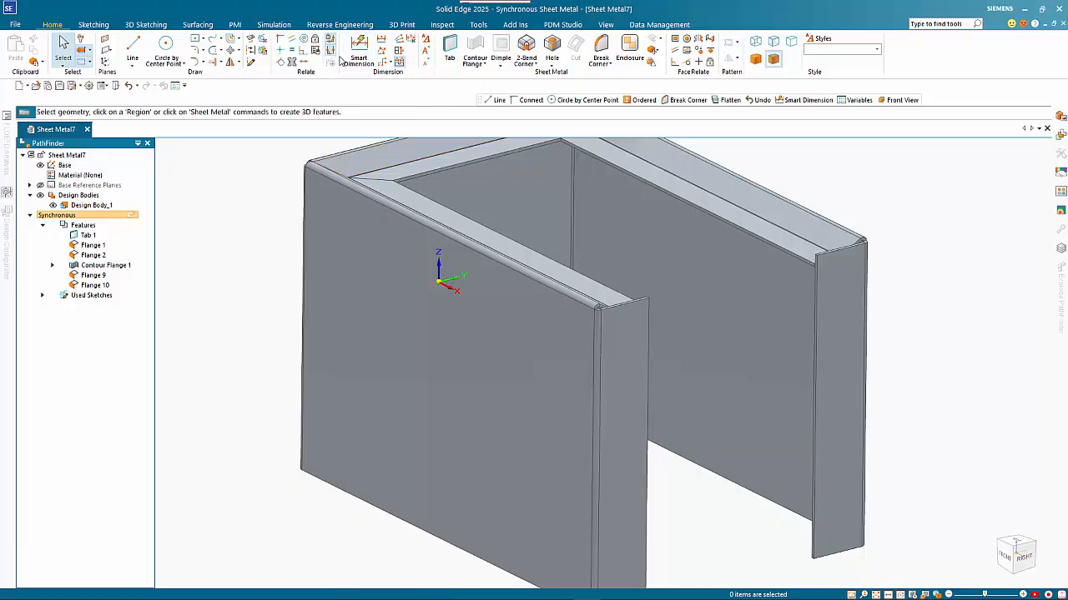
- Start a sketch locked onto Flange 9's face and view it face-on
left_click(132, 46)
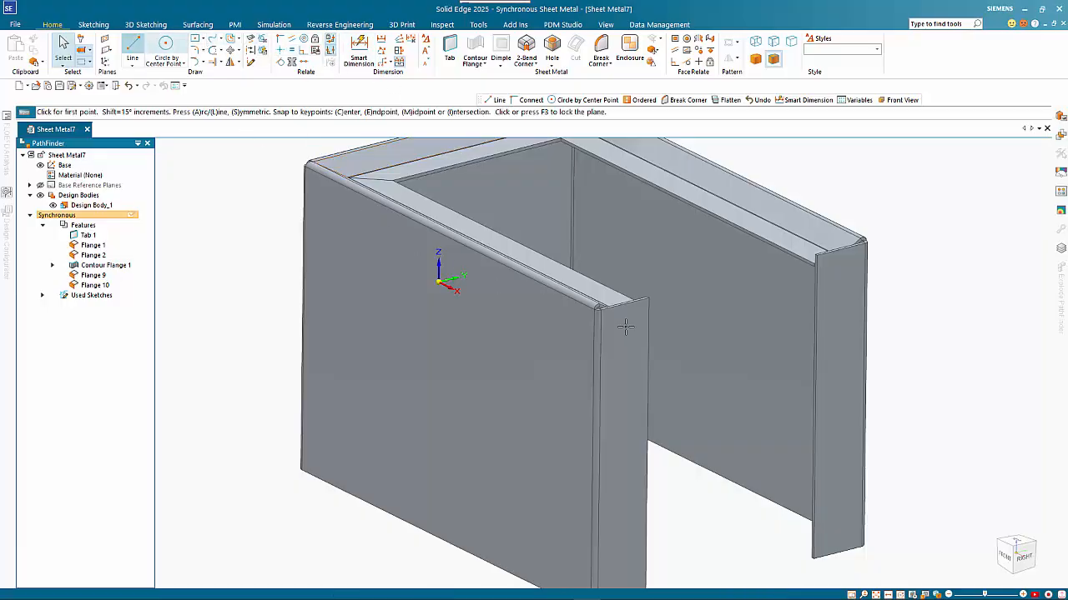
key("F3")
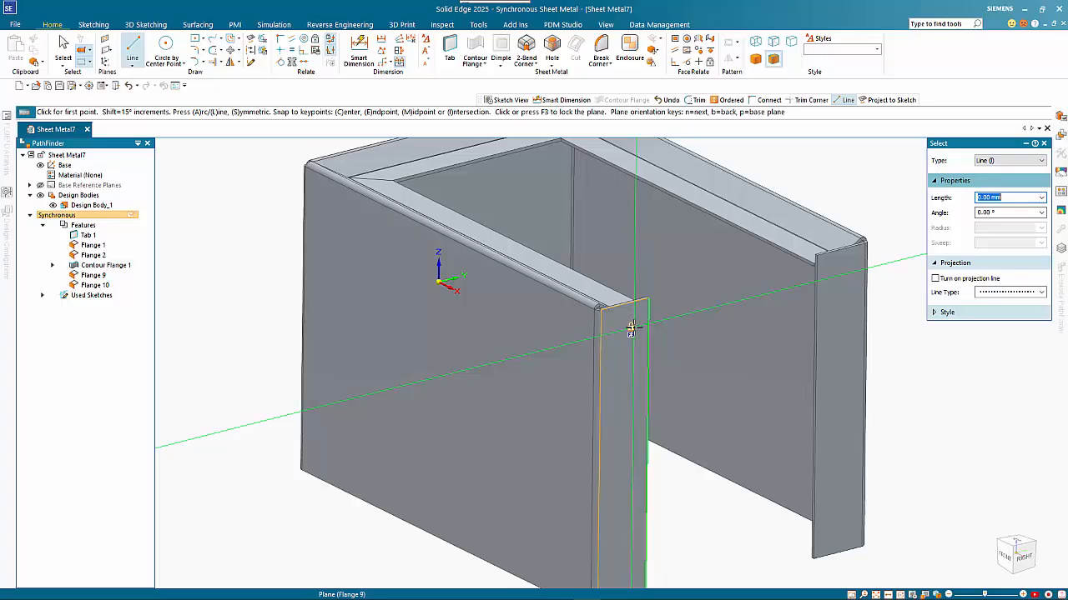
left_click(633, 328)
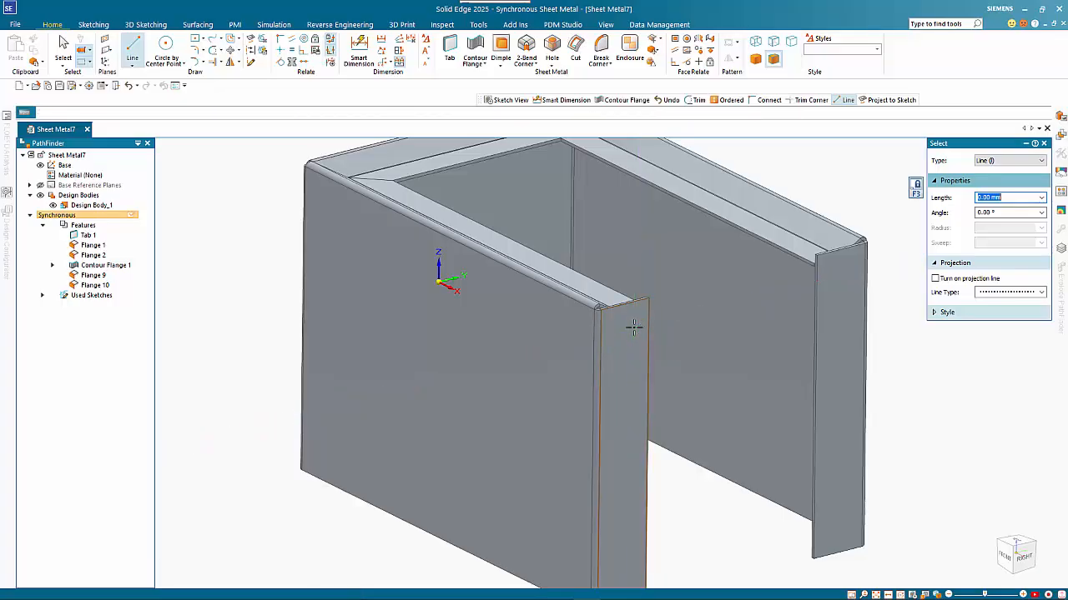
key("ctrl+h")
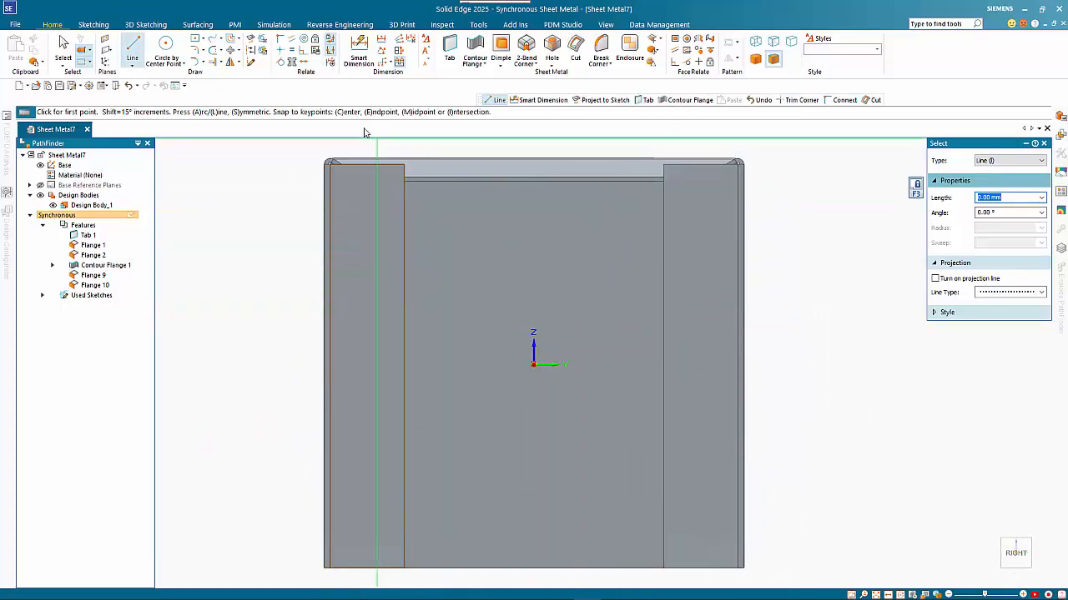
- Project the top flange's edge into the sketch and trim the two lines to a closed corner
left_click(251, 39)
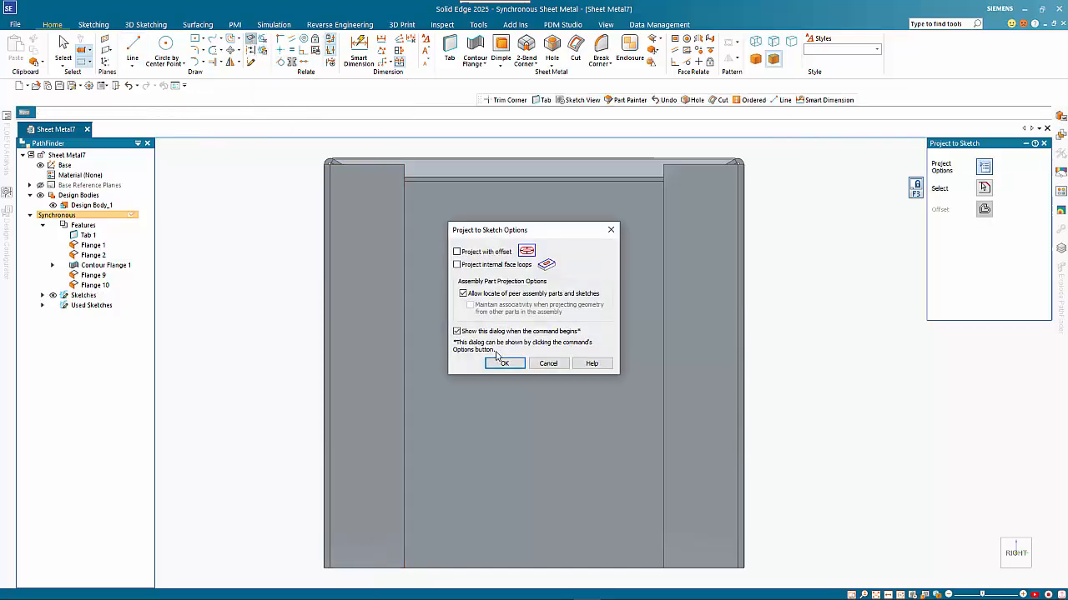
left_click(503, 363)
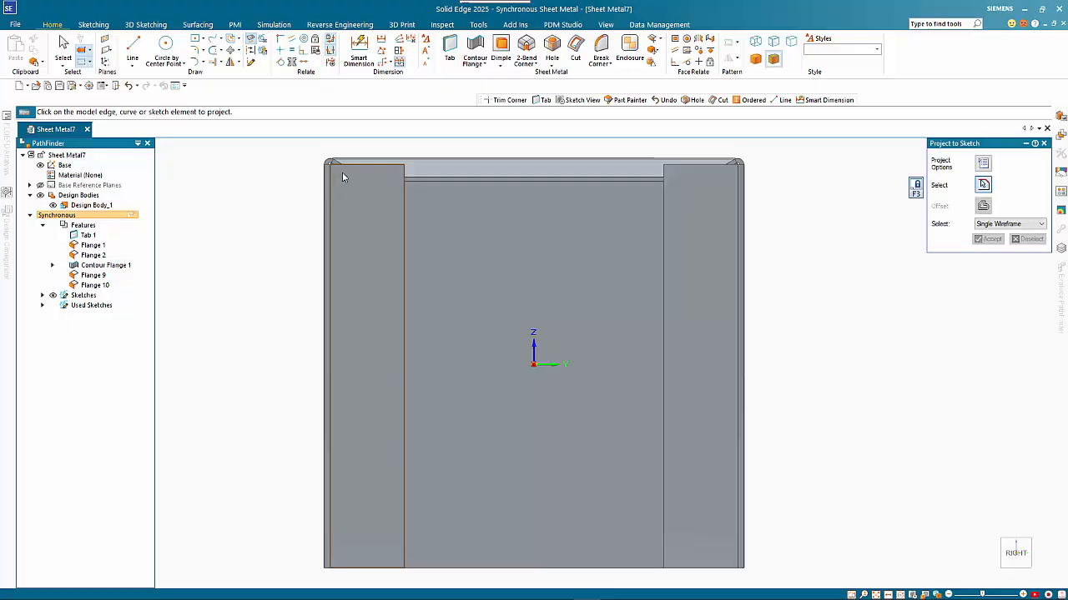
left_click(385, 181)
scroll(355, 149, "up", 5)
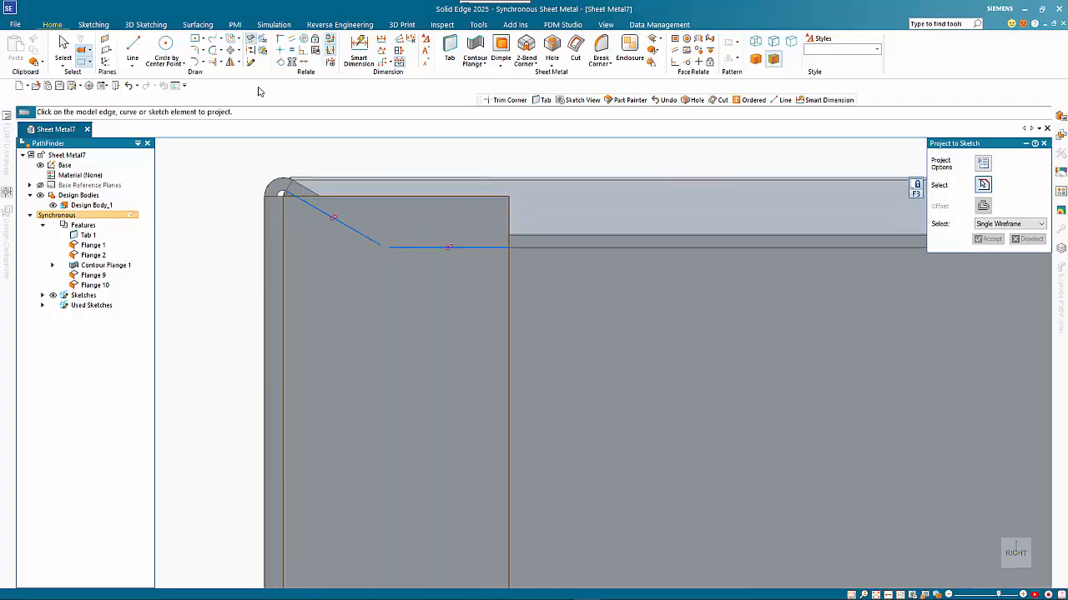
left_click(220, 51)
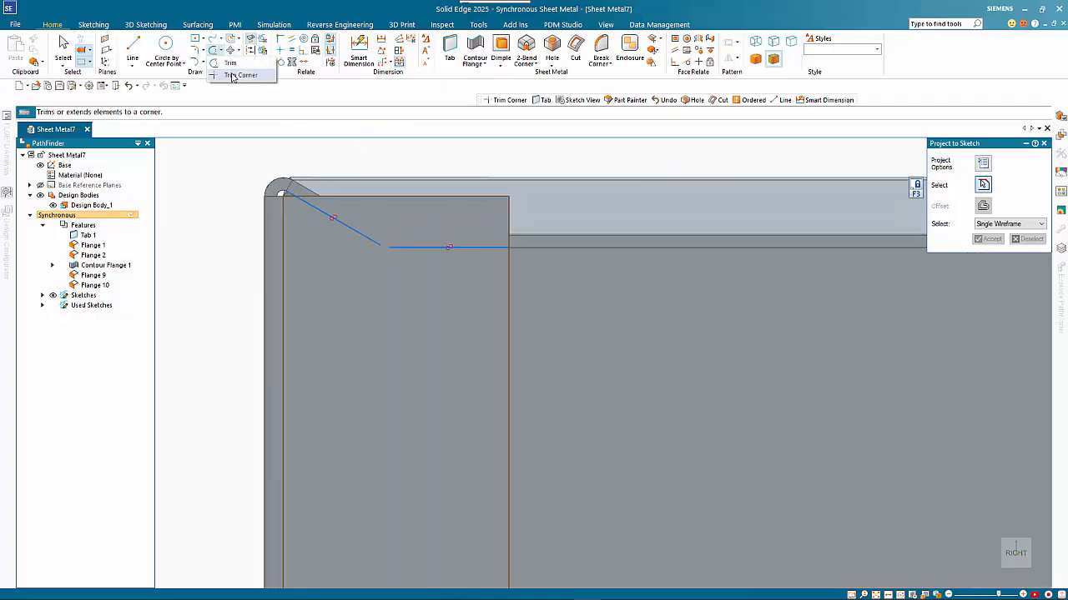
left_click(237, 75)
mouse_move(335, 270)
left_mouse_down()
mouse_move(403, 229)
mouse_move(446, 302)
left_mouse_up()
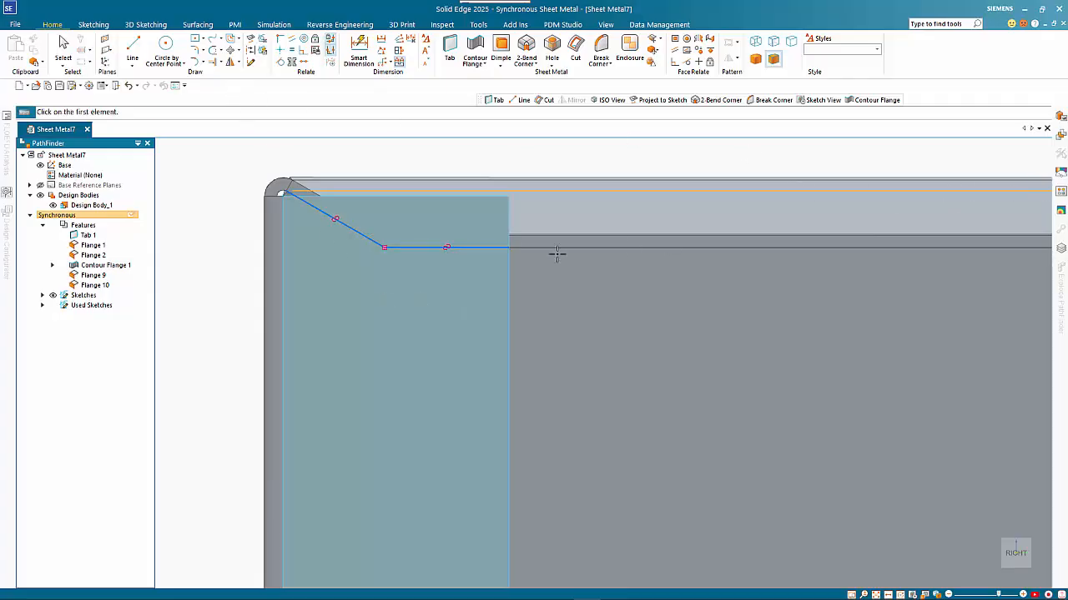
middle_click_drag(557, 255, 469, 262)
scroll(454, 258, "down", 5)
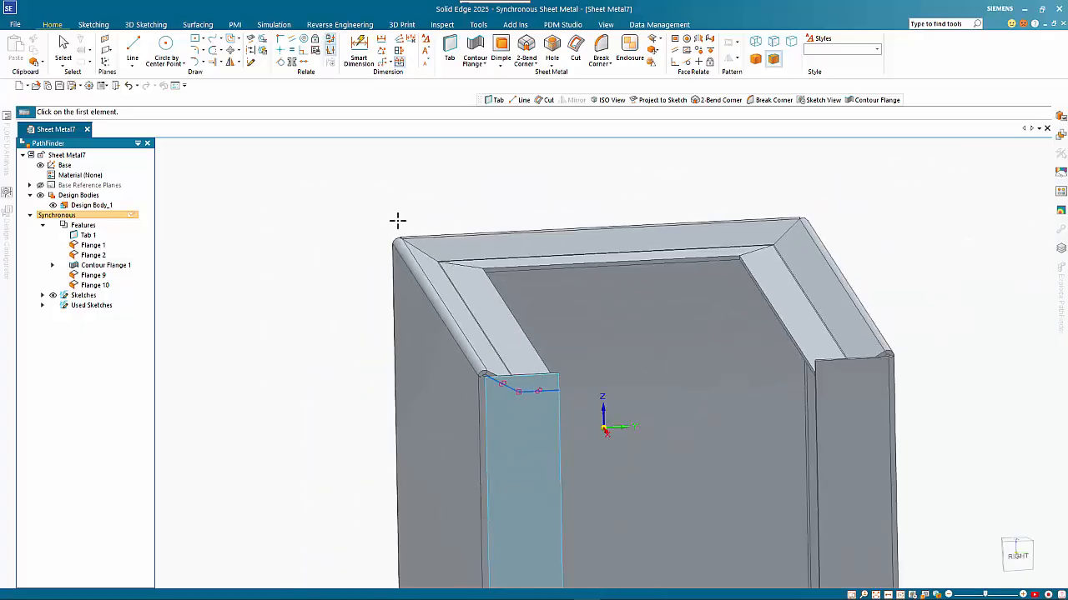
- Cut the sketched corner region from the return flange up to its corner vertex, creating Cutout 1
key("Escape")
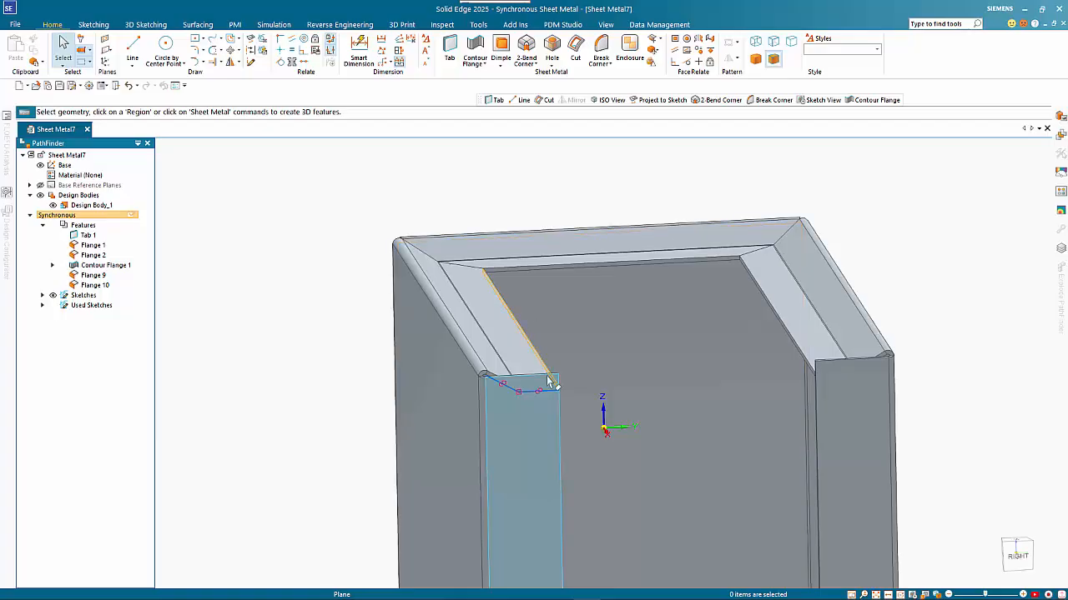
left_click(546, 389)
scroll(544, 385, "up", 3)
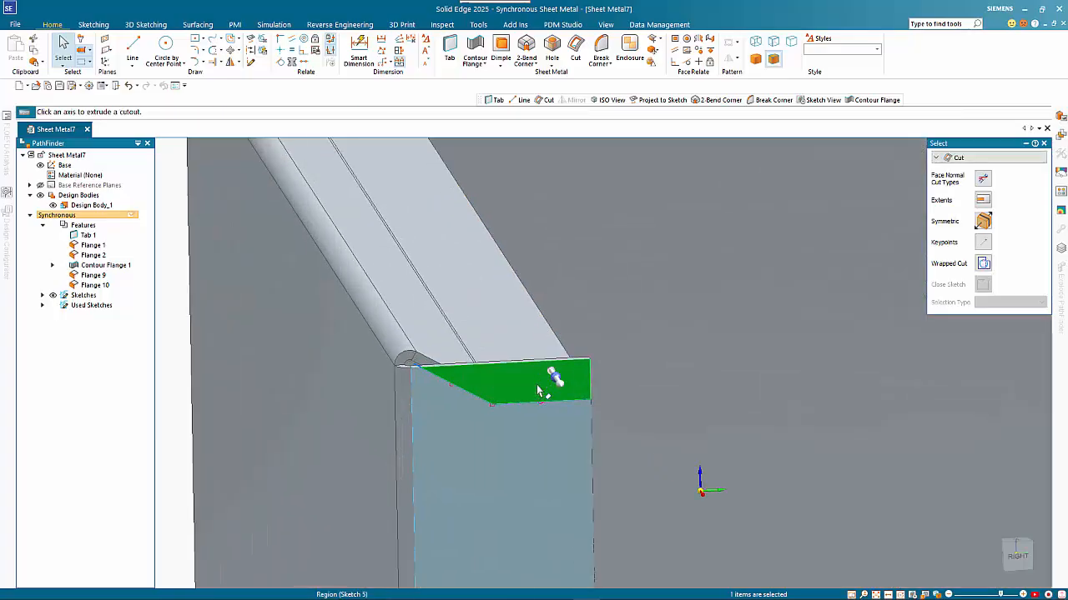
middle_click_drag(544, 382, 589, 413)
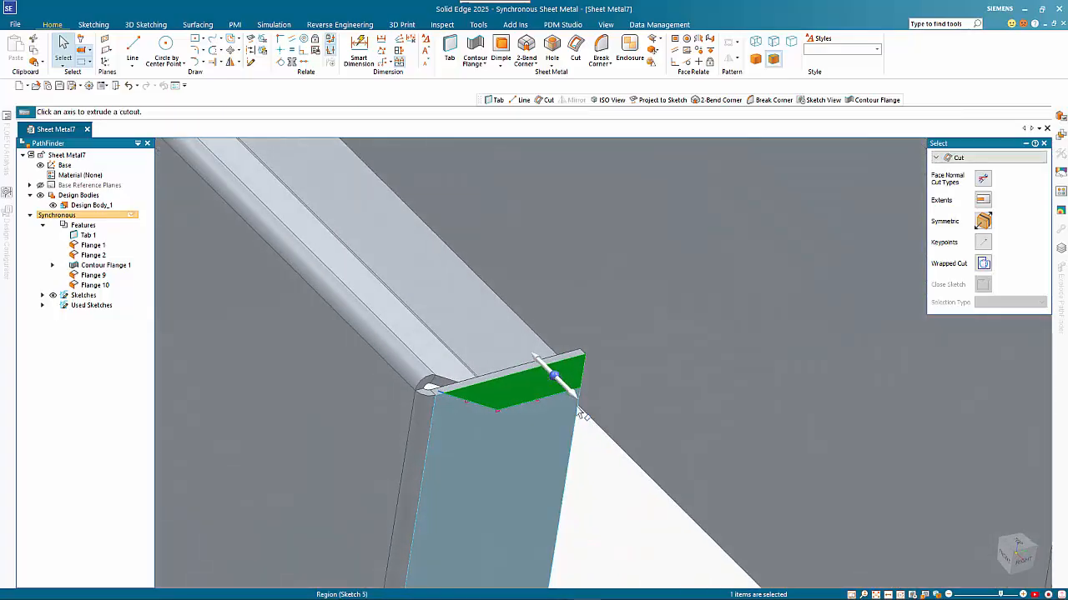
key("Escape")
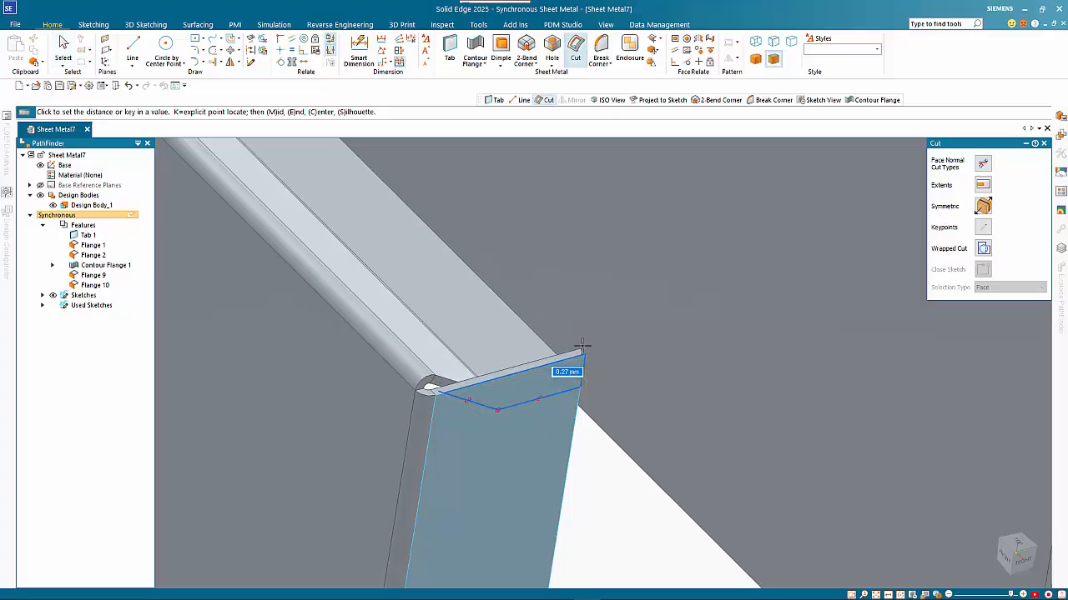
left_click(580, 349)
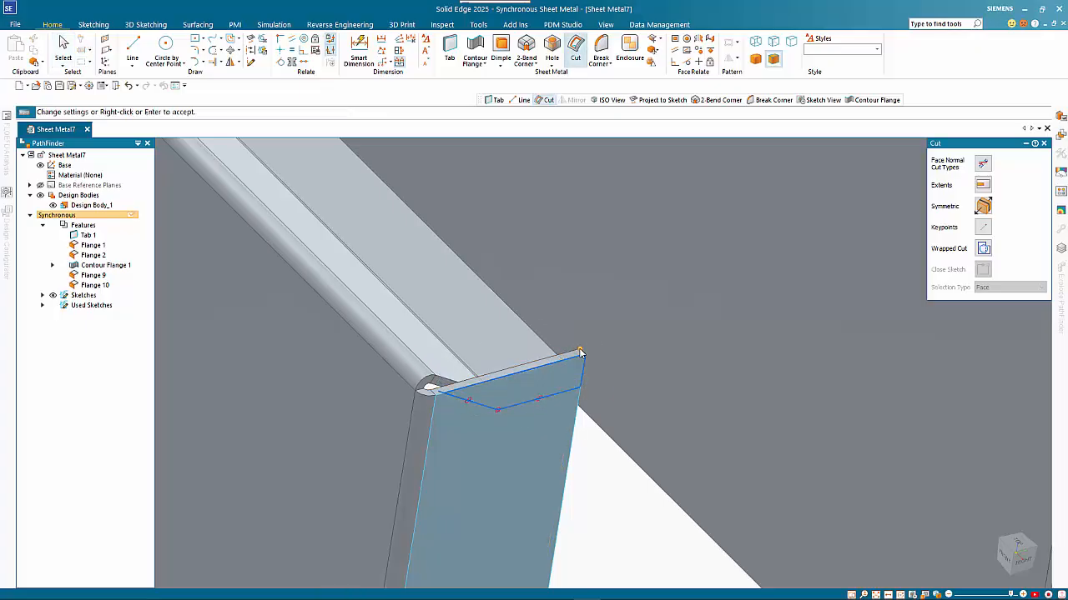
right_click(563, 331)
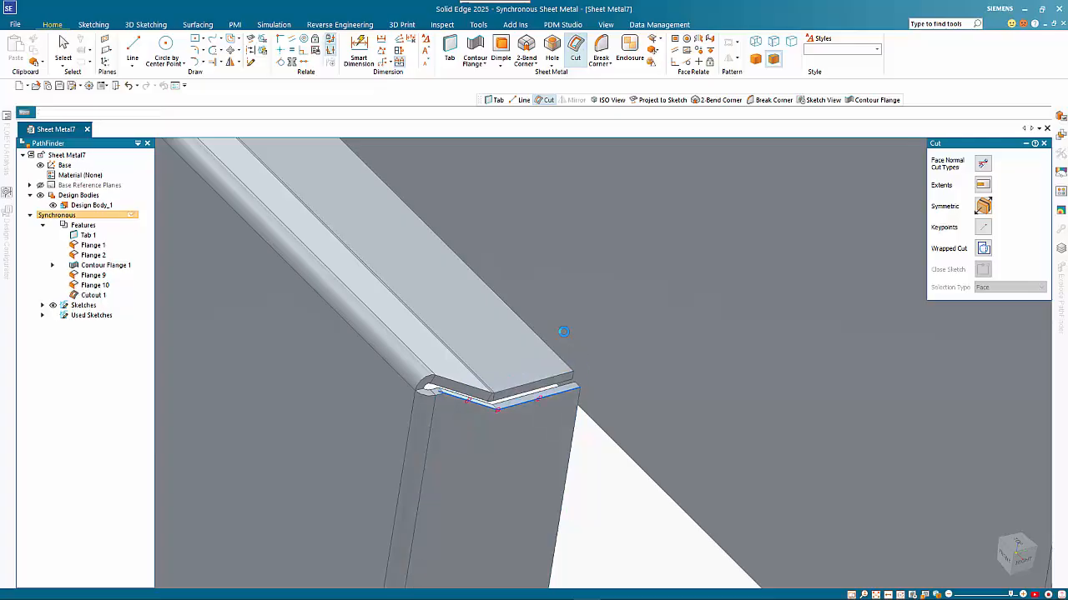
scroll(519, 321, "down", 3)
scroll(519, 321, "down", 1)
middle_click_drag(616, 330, 585, 312)
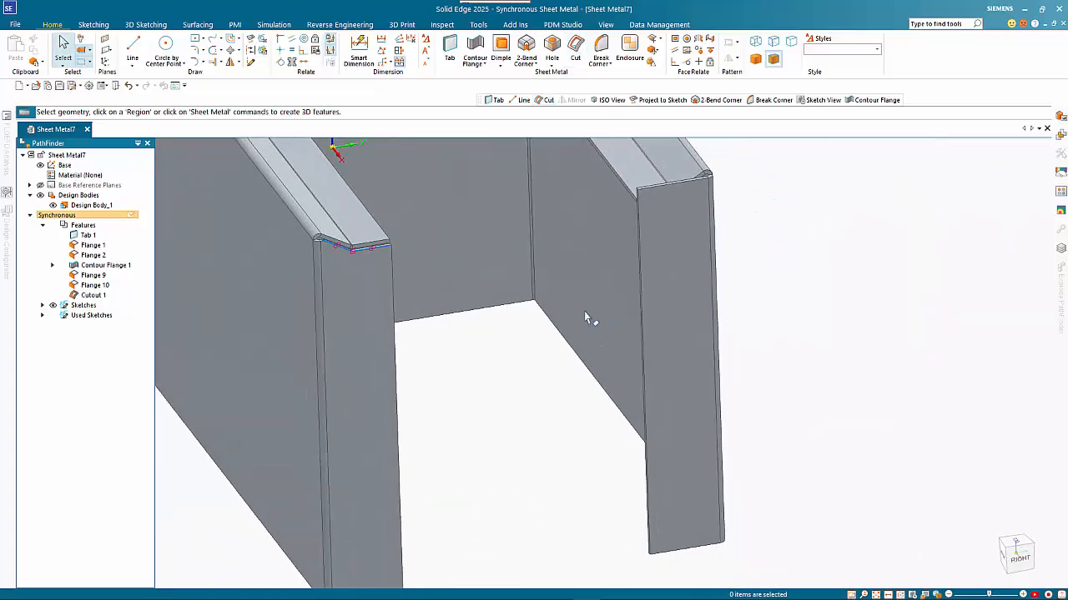
- Mirror Cutout 1 across the Base plane onto the opposite return flange
left_click(107, 296)
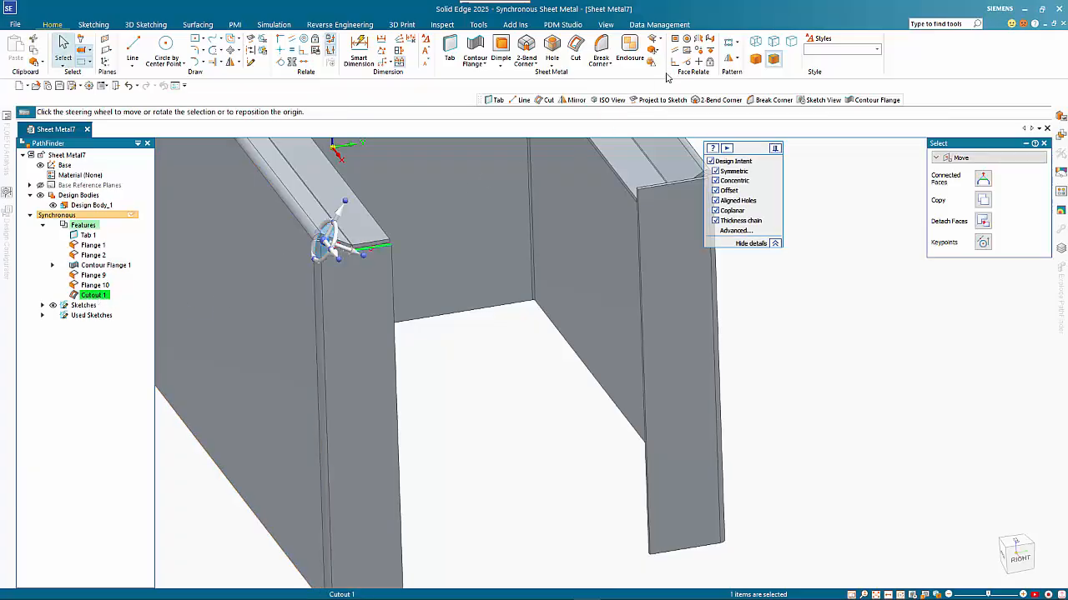
left_click(728, 60)
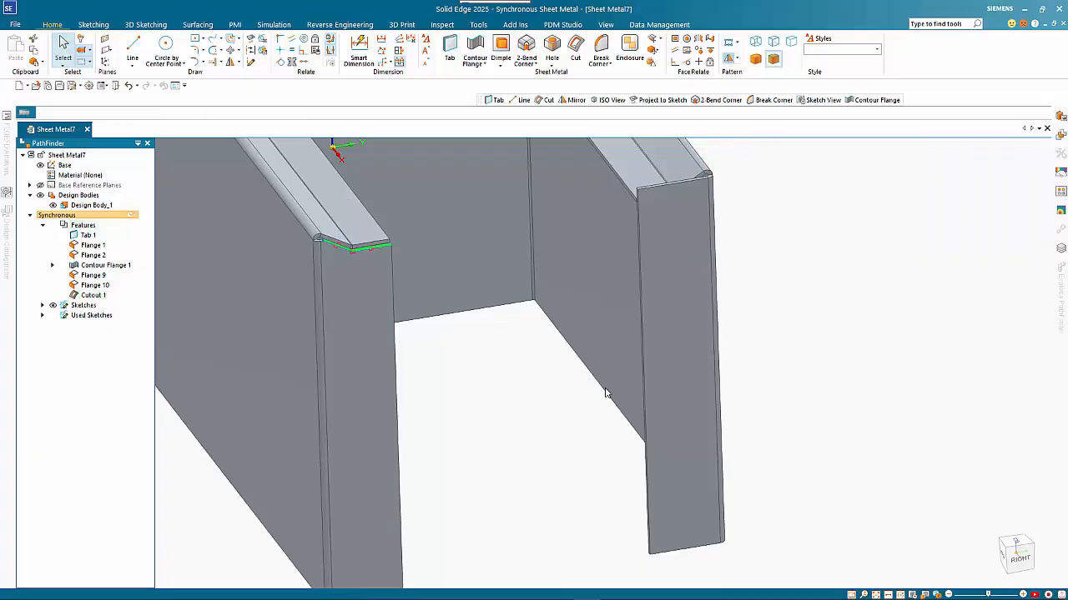
scroll(603, 393, "down", 5)
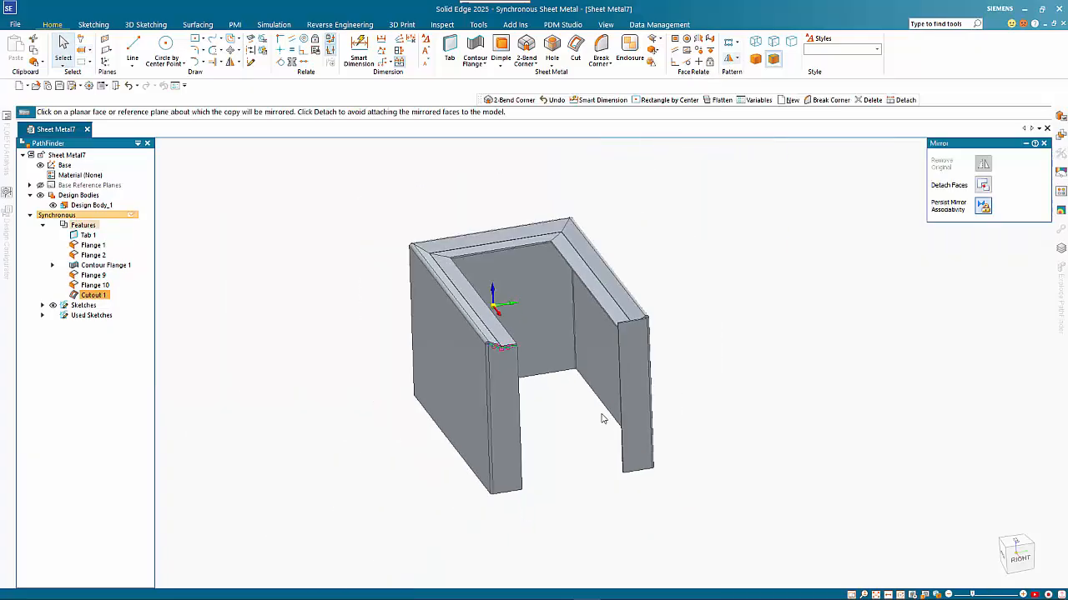
left_click(498, 300)
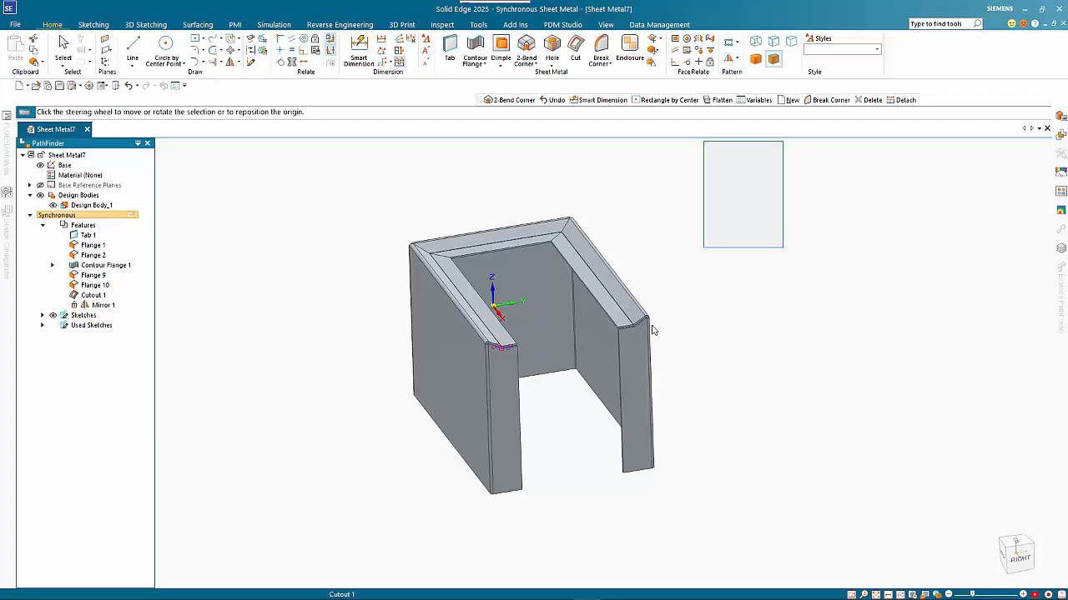
left_click(705, 340)
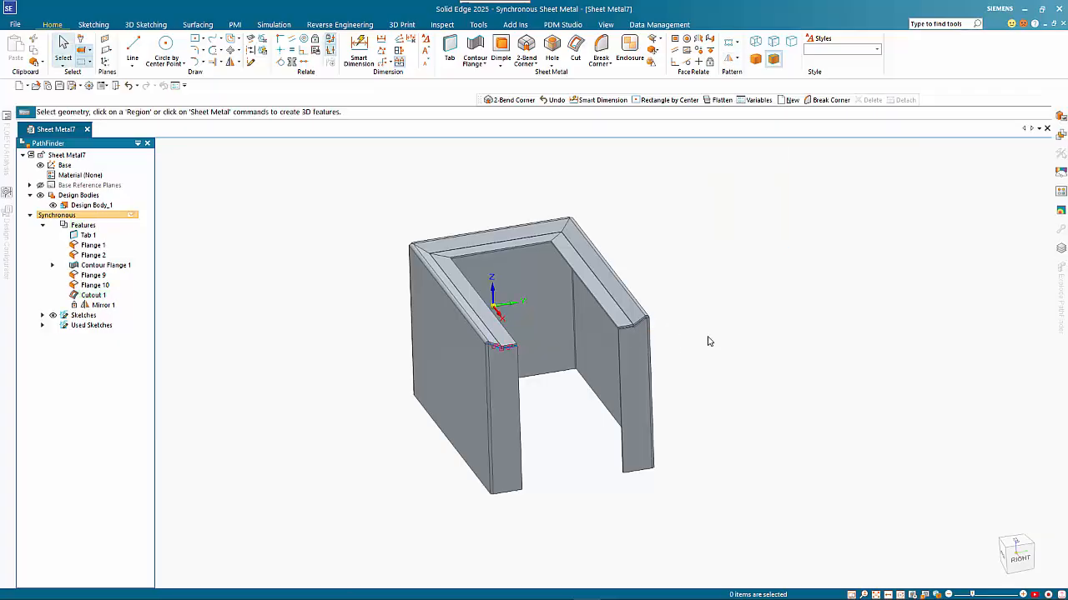
- Fold a flange from the part's bottom edge, extending it to Flange 9's corner vertex
middle_click_drag(722, 395, 801, 322)
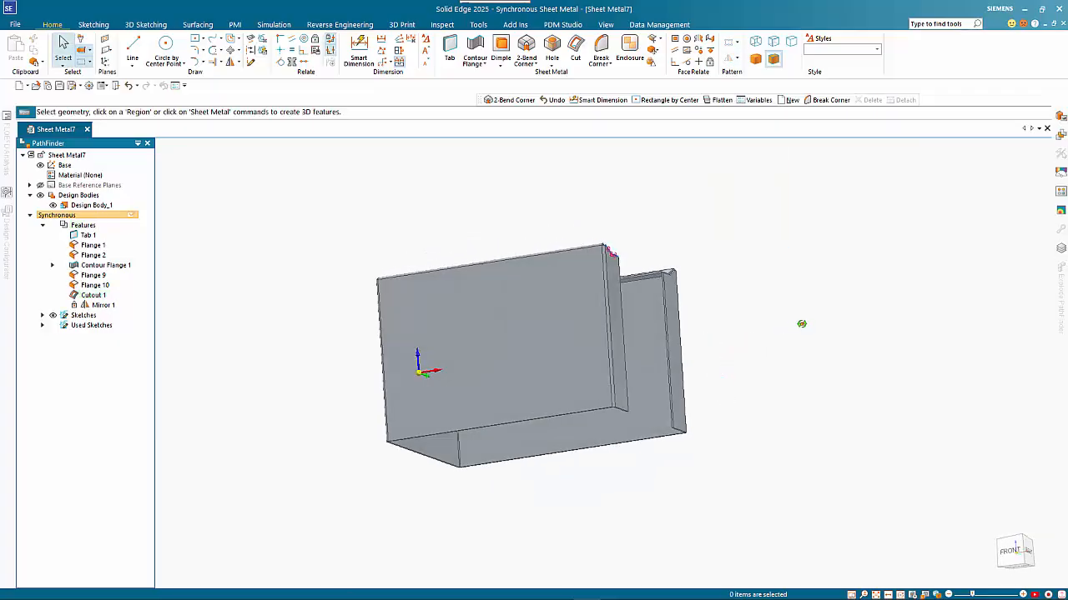
left_click(410, 464)
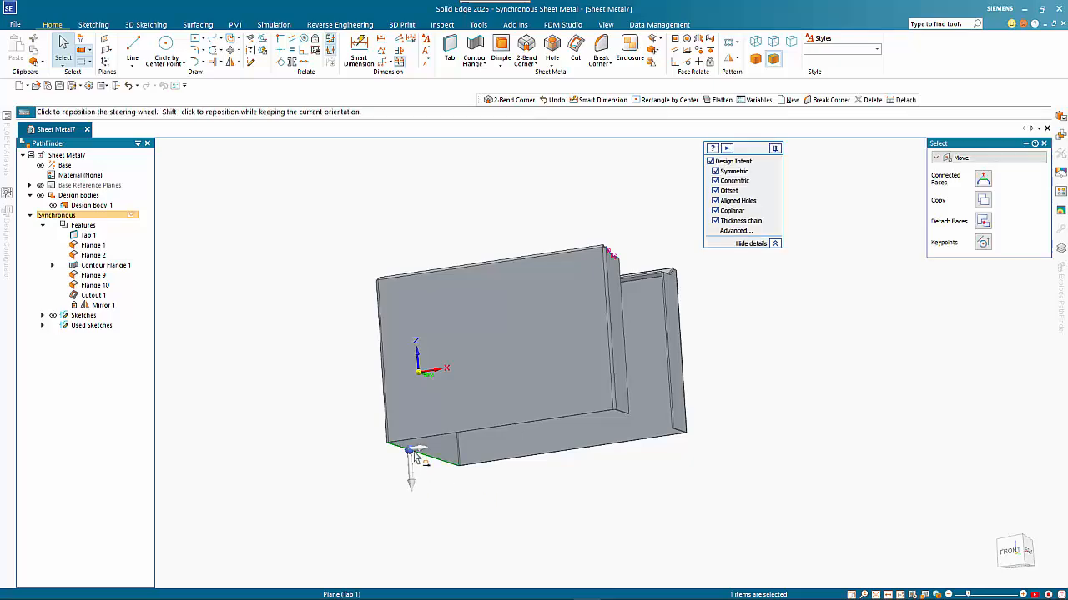
left_click(421, 450)
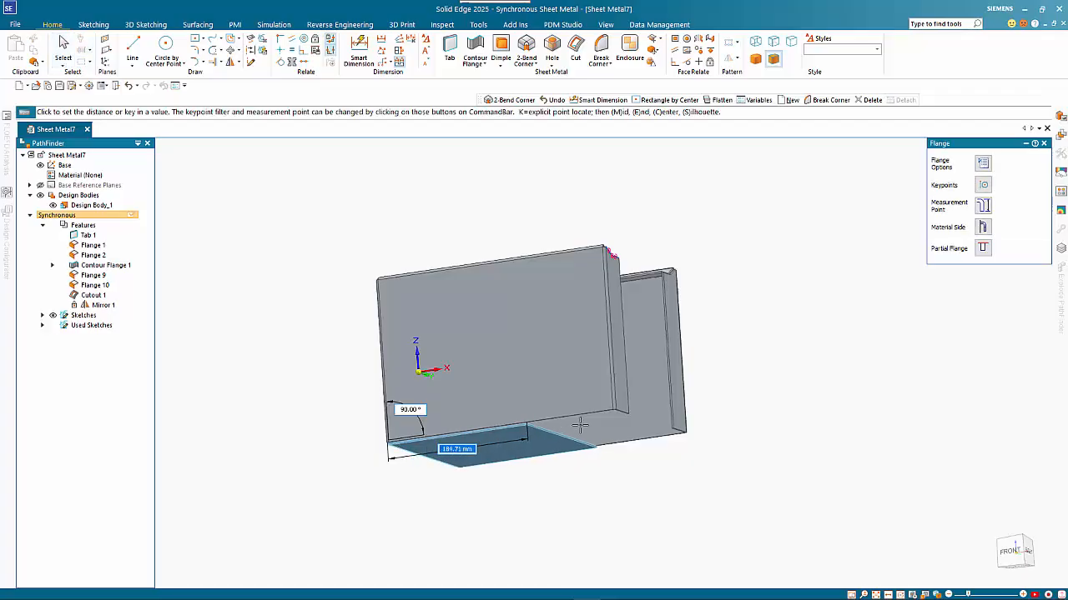
scroll(624, 419, "up", 5)
scroll(617, 423, "up", 2)
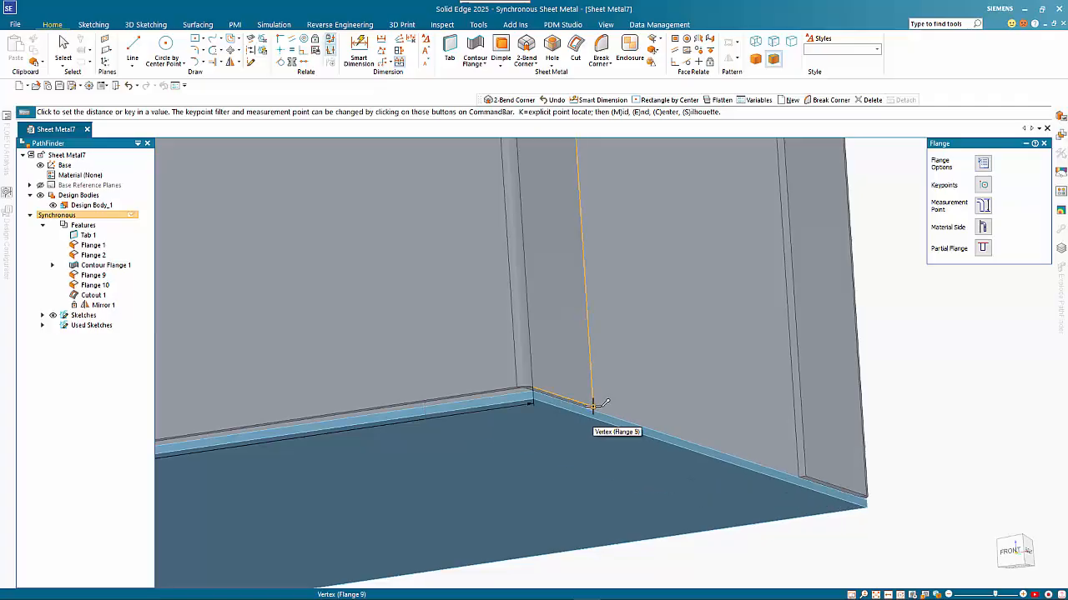
left_click(592, 405)
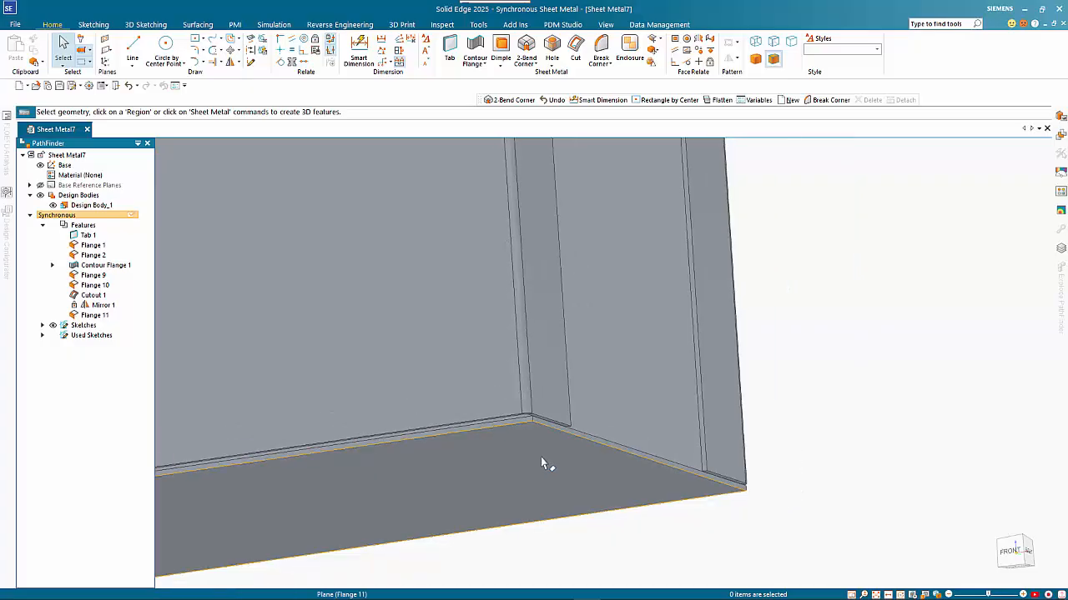
scroll(540, 465, "down", 6)
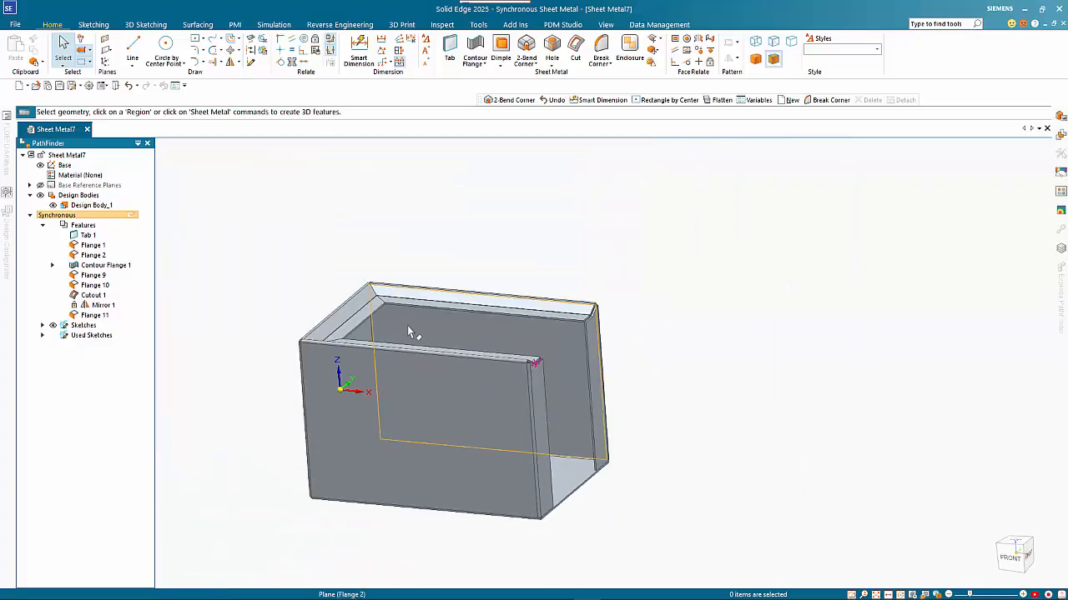
- Close the first 2-bend corner between the floor bend and vertical bend, flipping its closing direction
middle_click_drag(407, 326, 464, 350)
scroll(361, 469, "up", 3)
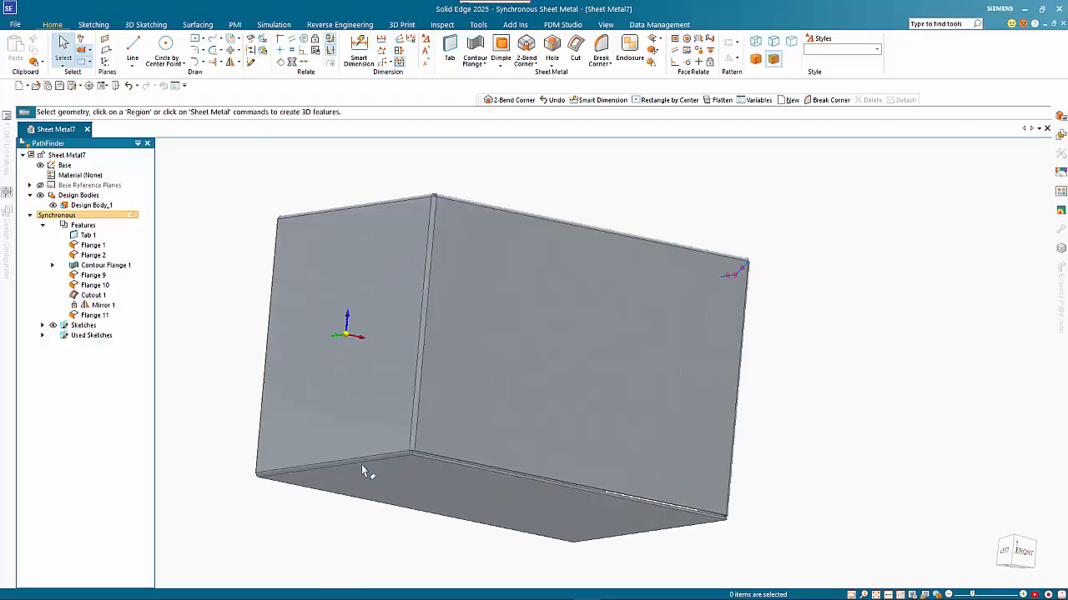
scroll(361, 464, "up", 5)
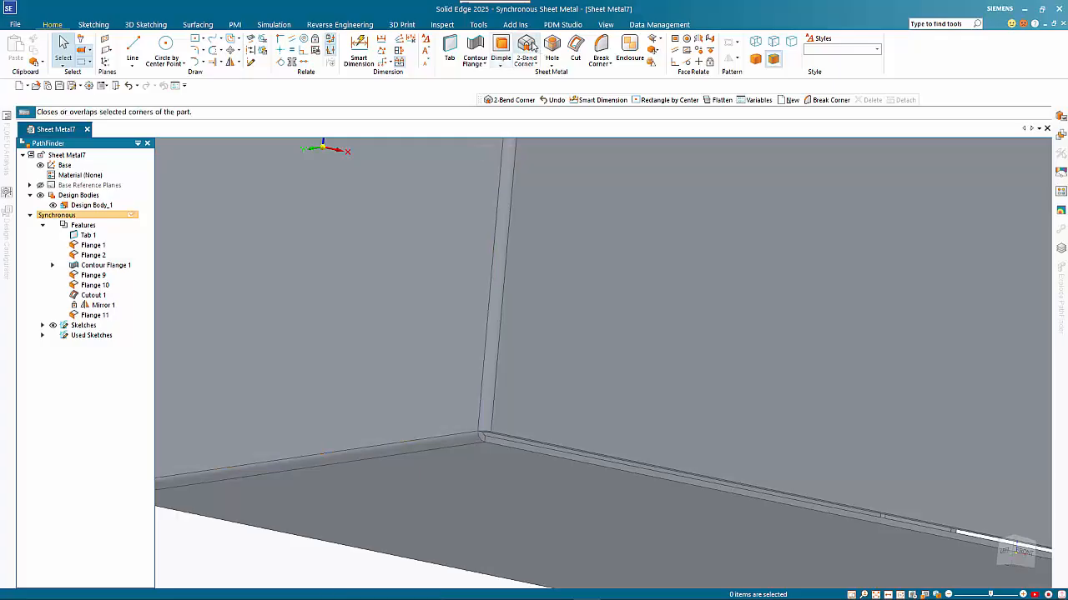
left_click(528, 46)
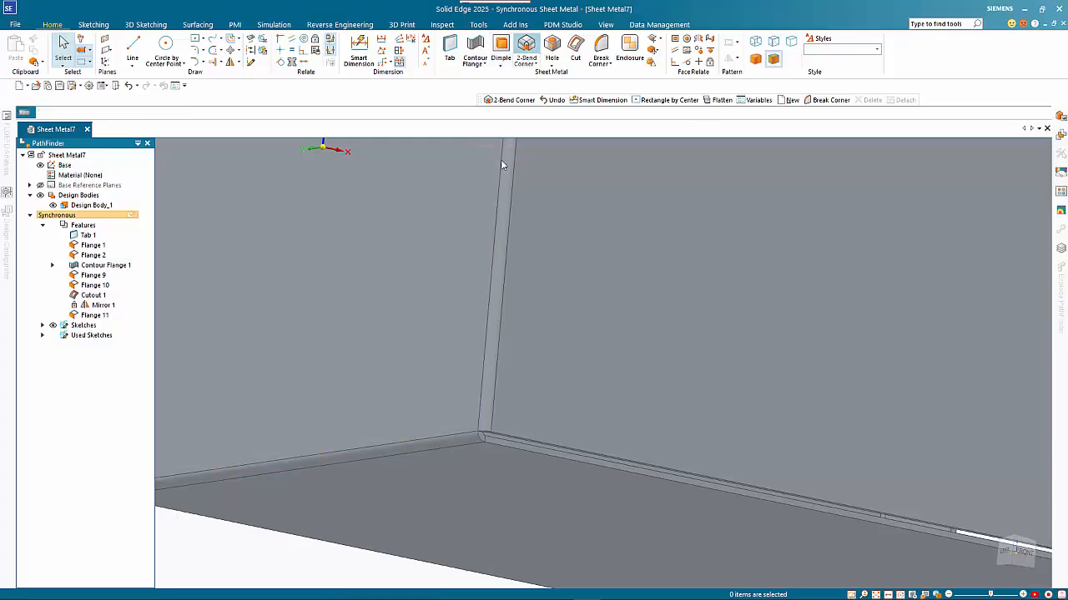
left_click(468, 443)
left_click(483, 424)
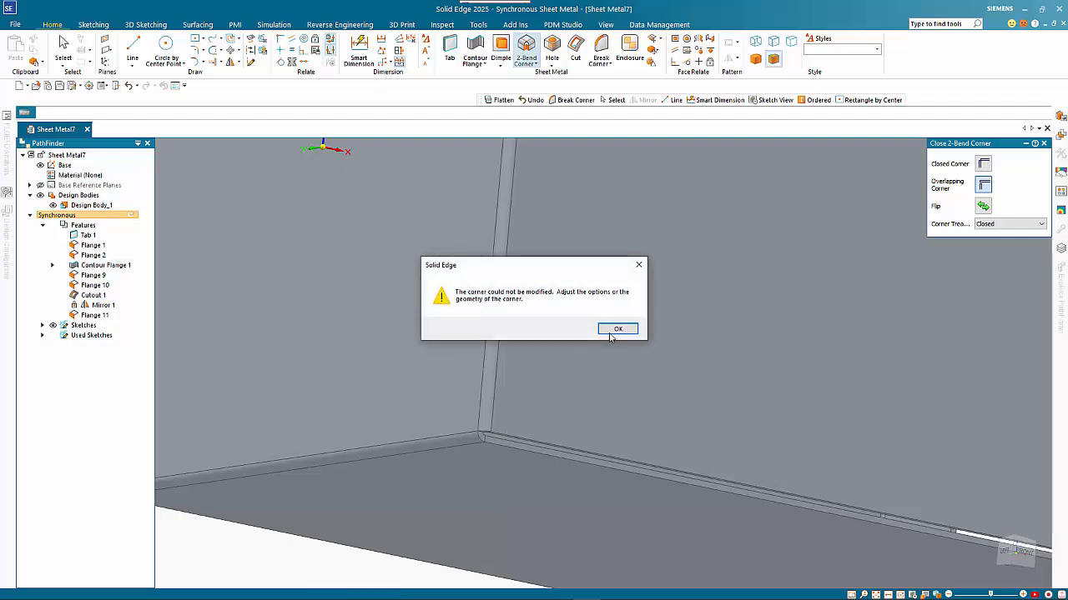
left_click(618, 330)
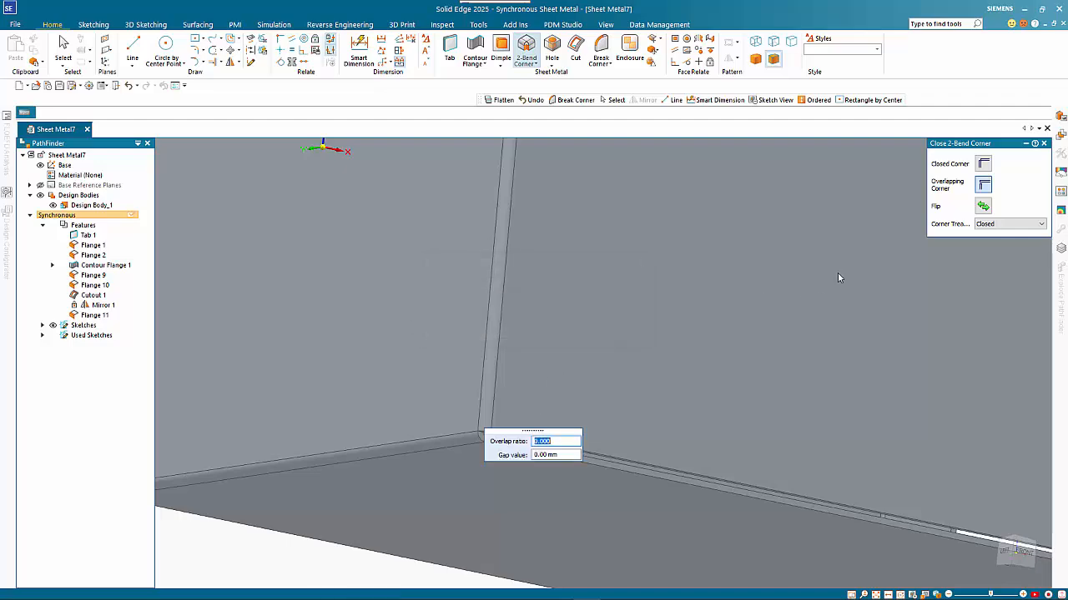
left_click(988, 209)
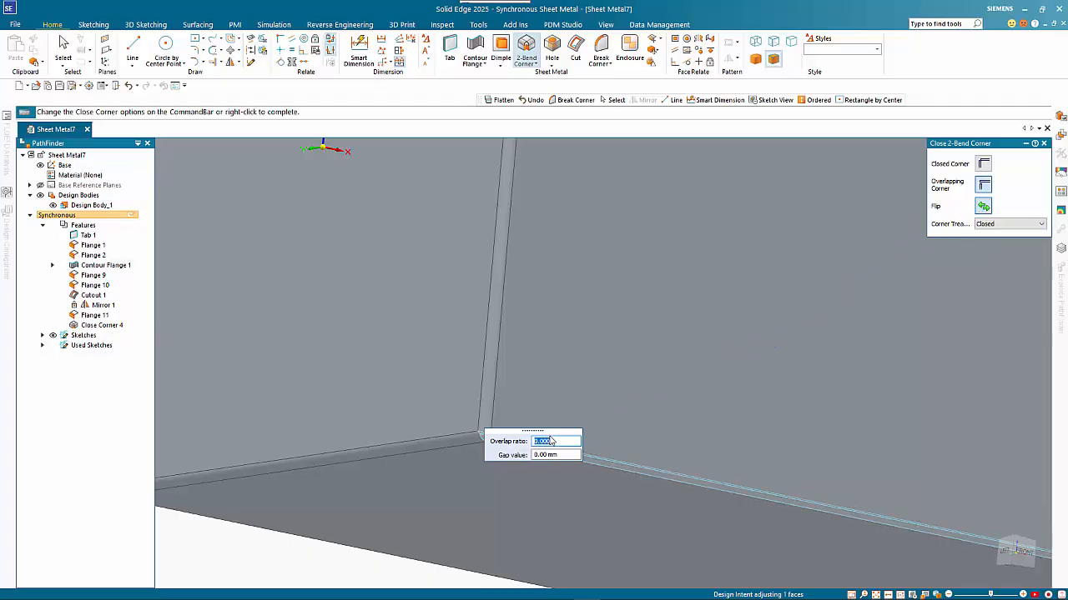
left_click_drag(536, 435, 578, 328)
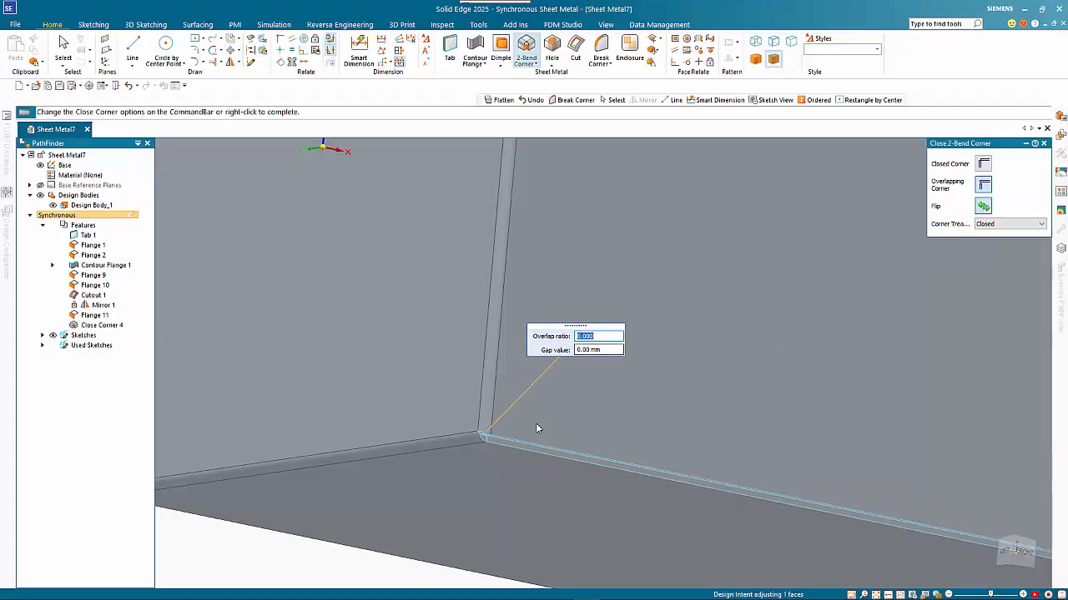
middle_click_drag(698, 308, 718, 337)
middle_click_drag(552, 472, 565, 451)
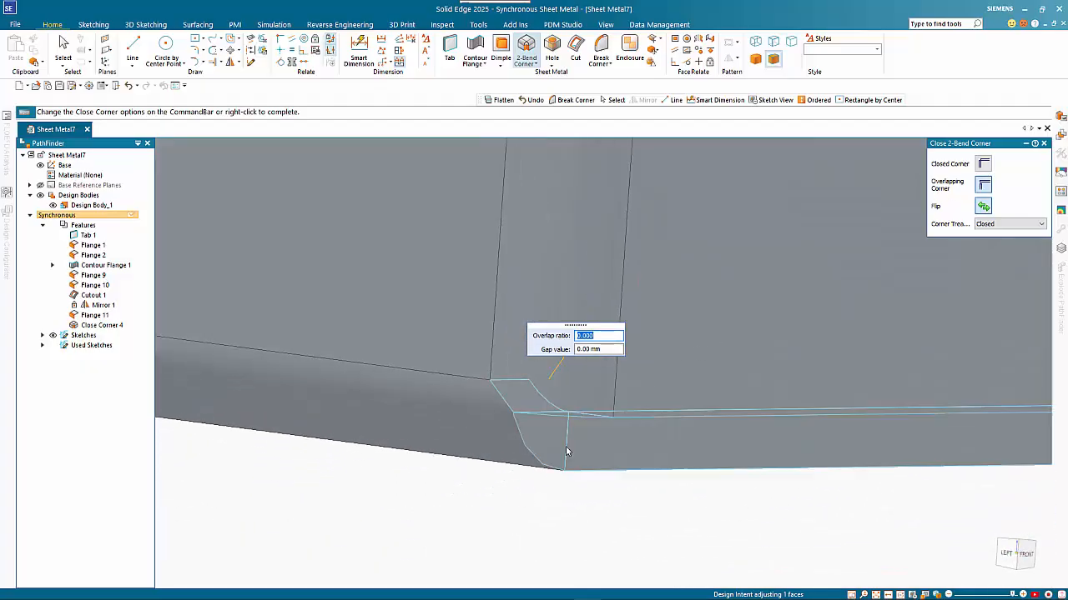
middle_click_drag(593, 417, 643, 428)
right_click(502, 487)
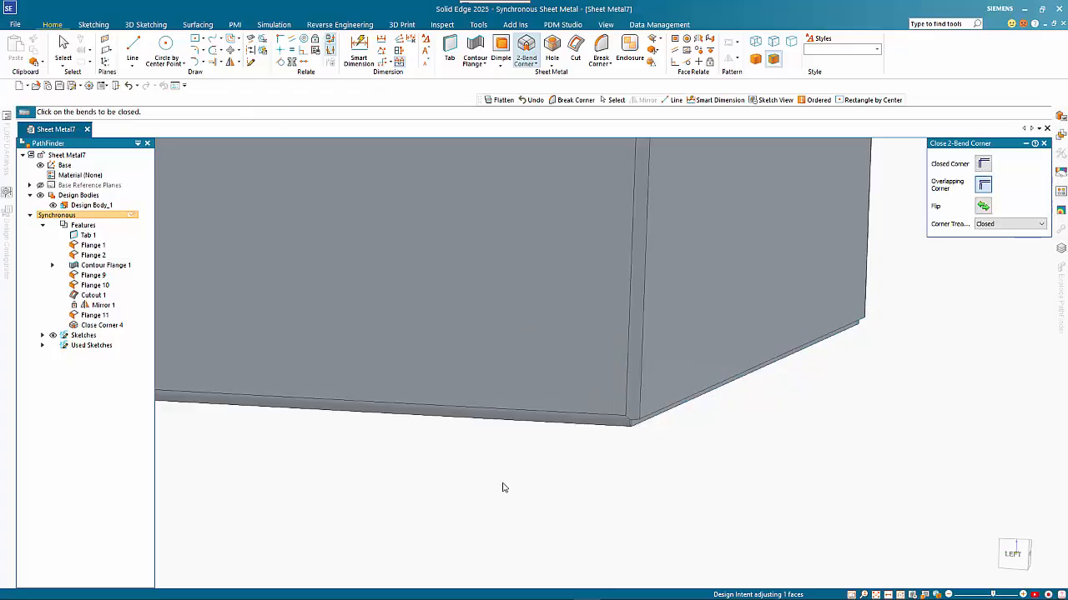
- Pick the bottom bend for the second corner and dismiss its corner error
scroll(502, 487, "down", 1)
middle_click_drag(502, 487, 505, 434)
left_click(636, 408)
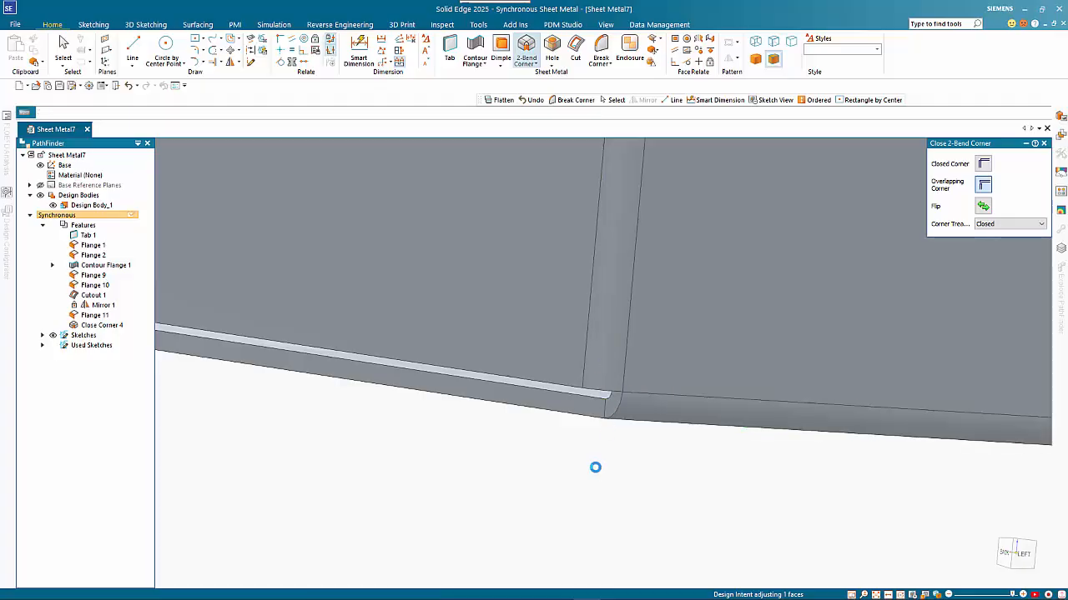
left_click(618, 329)
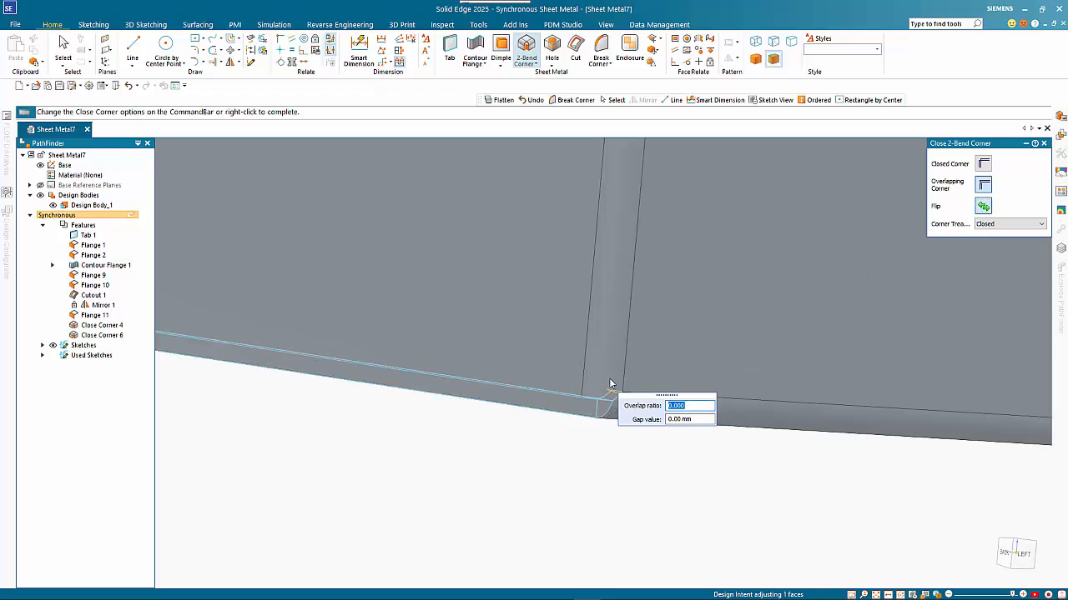
scroll(558, 449, "down", 5)
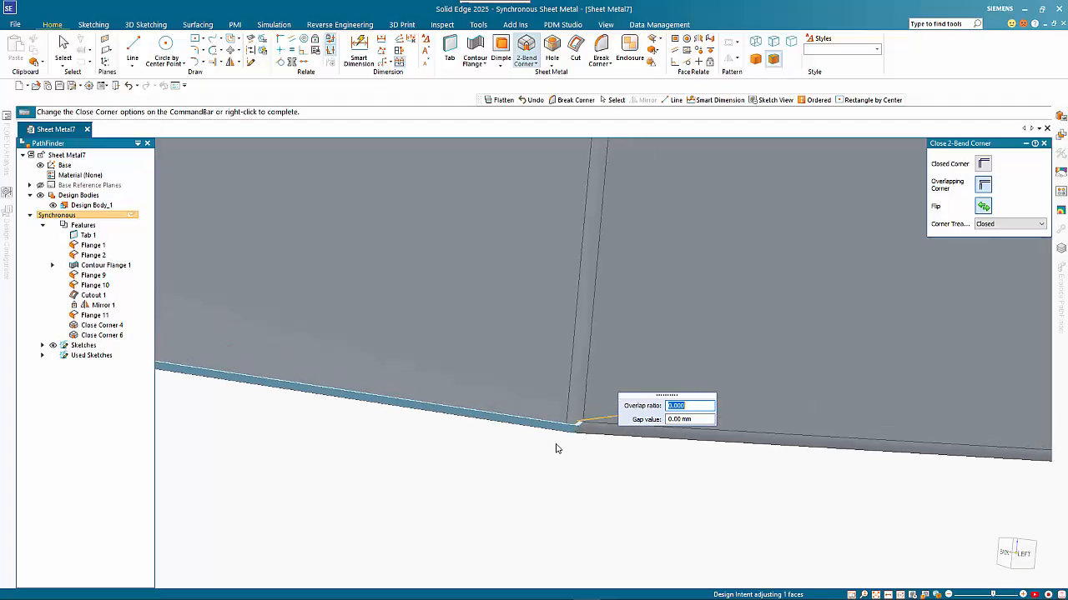
- Accept the second closed corner and turn the part to a right-front isometric view
right_click(558, 449)
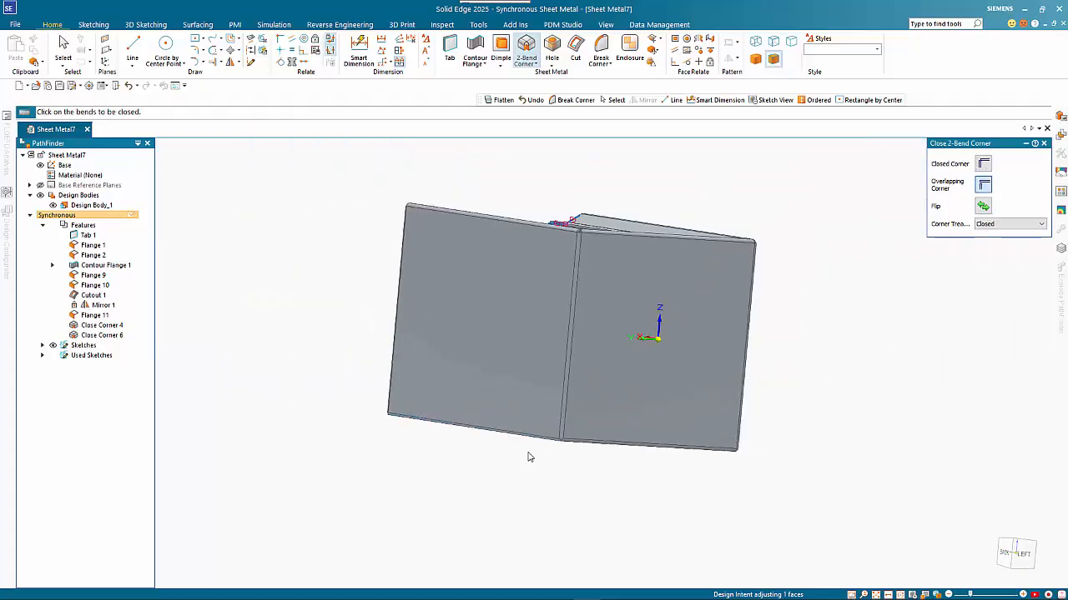
middle_click_drag(542, 441, 746, 488)
scroll(434, 288, "up", 5)
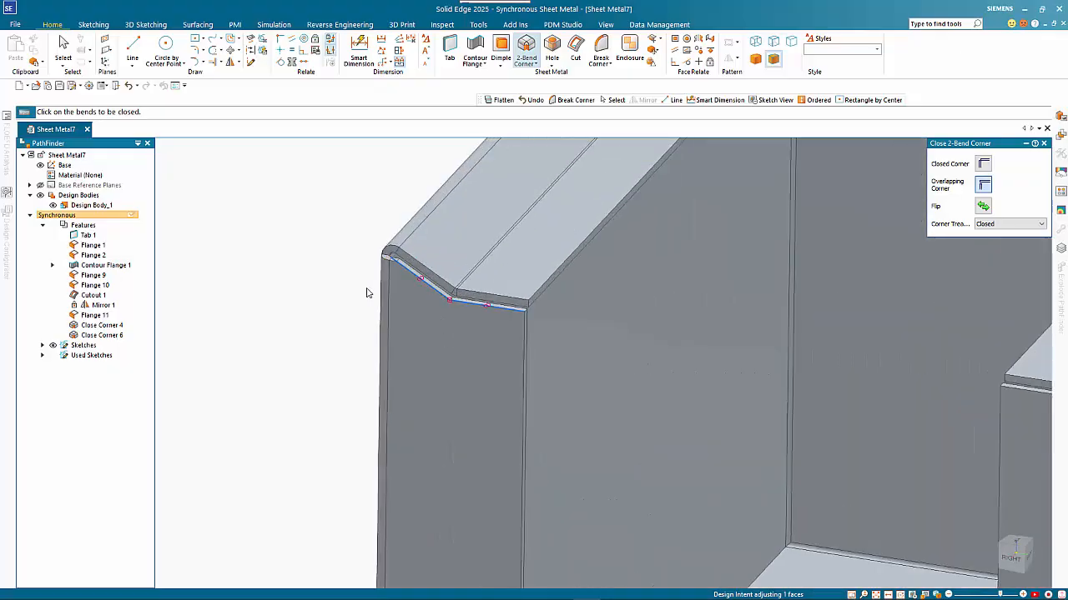
scroll(365, 292, "down", 5)
scroll(613, 308, "up", 5)
scroll(613, 308, "up", 2)
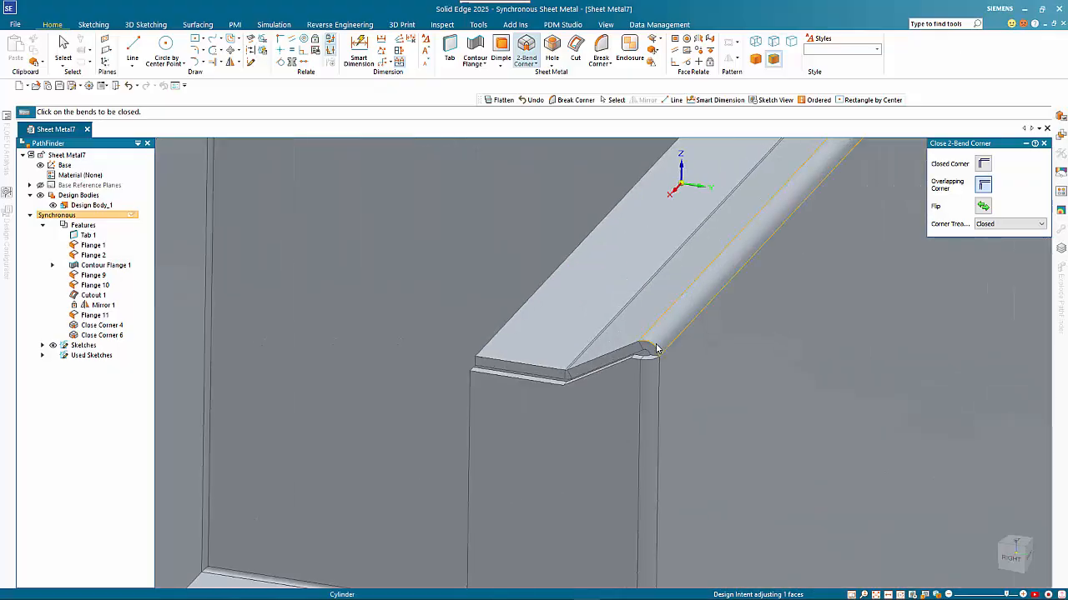
- Close the top-lip corners against the vertical bend and the opposite flange bend
left_click(661, 342)
left_click(647, 375)
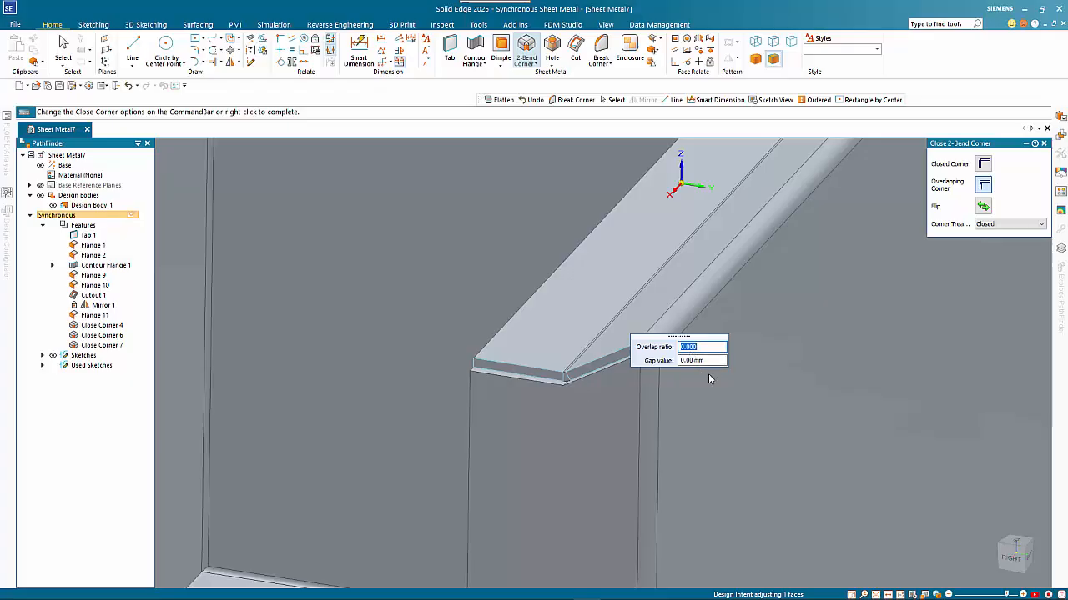
right_click(735, 393)
scroll(720, 388, "down", 5)
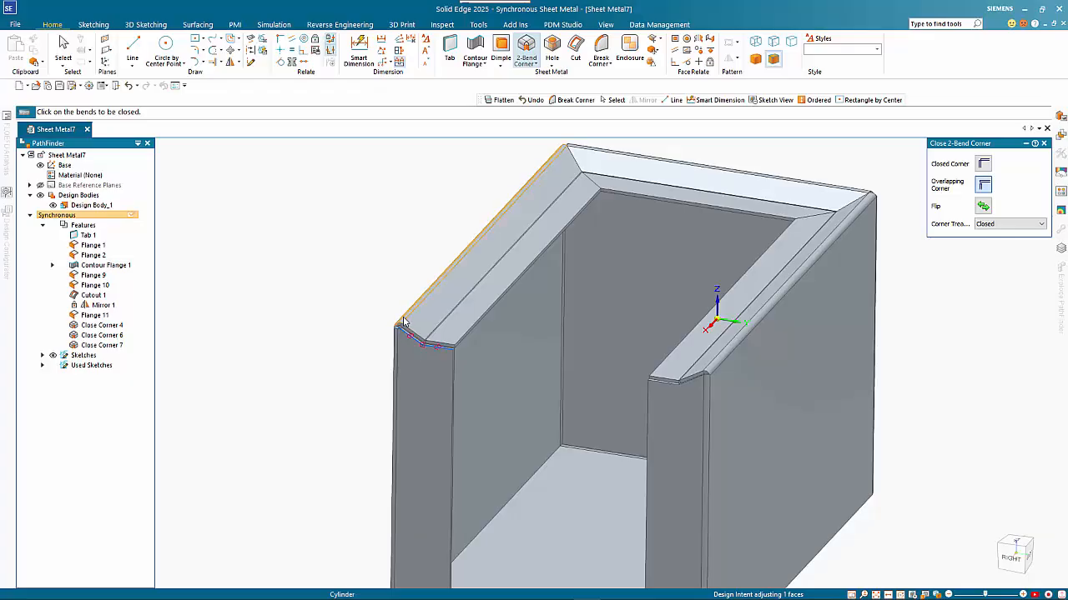
left_click(402, 322)
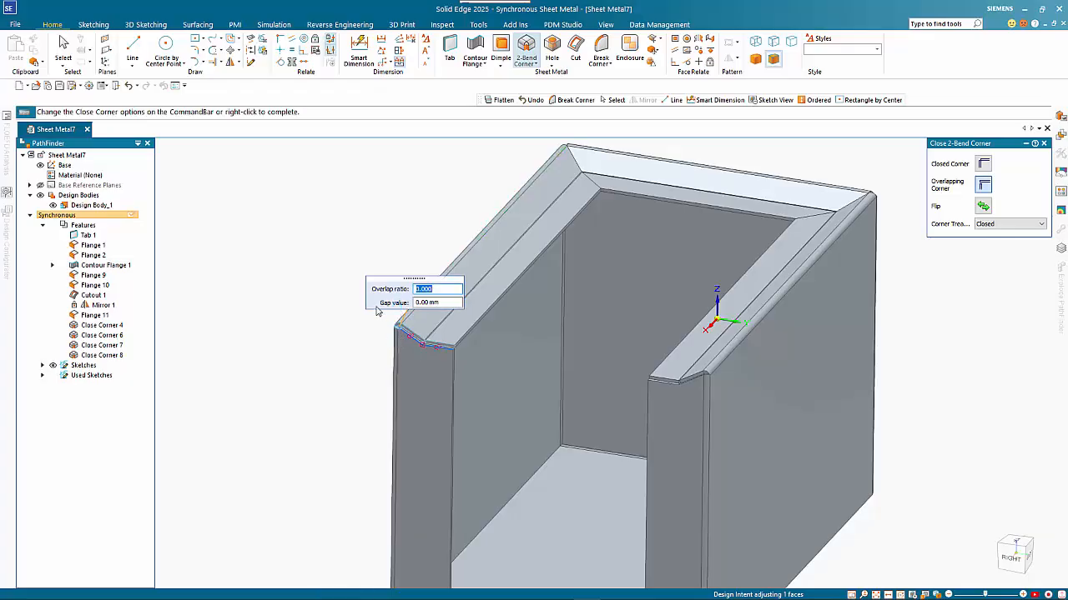
right_click(333, 288)
- Orbit and zoom the box to inspect the closed corners from the front
scroll(267, 325, "down", 3)
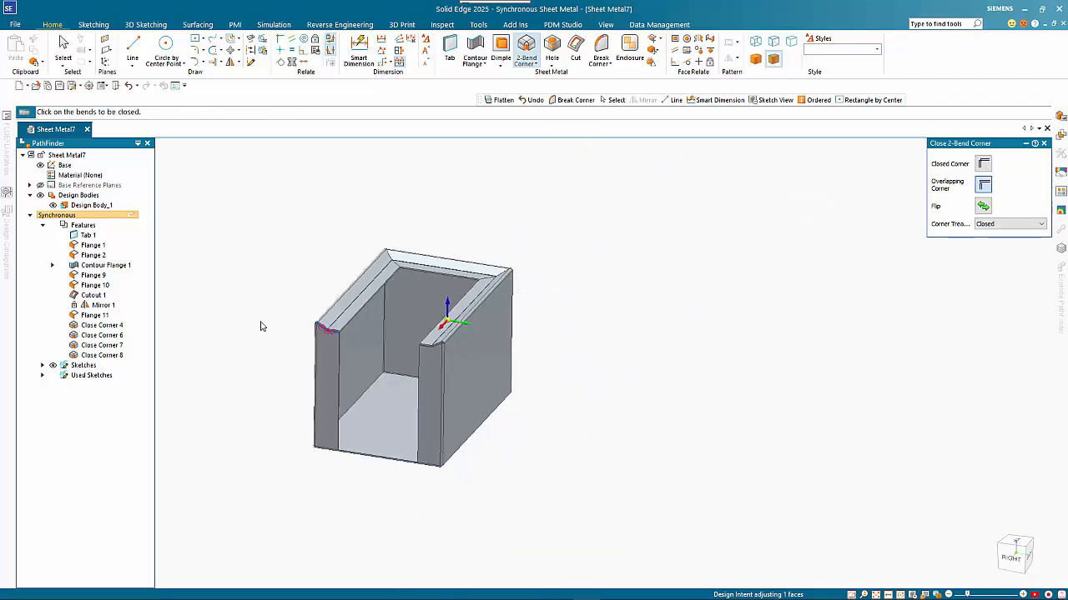
middle_click_drag(267, 388, 406, 362)
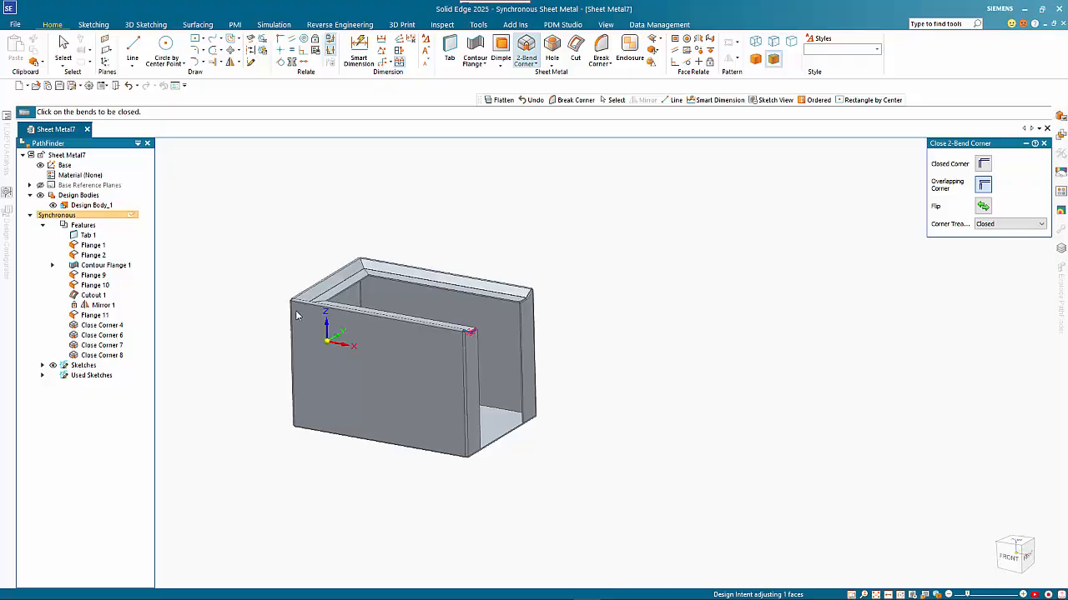
scroll(253, 315, "up", 2)
scroll(289, 326, "up", 2)
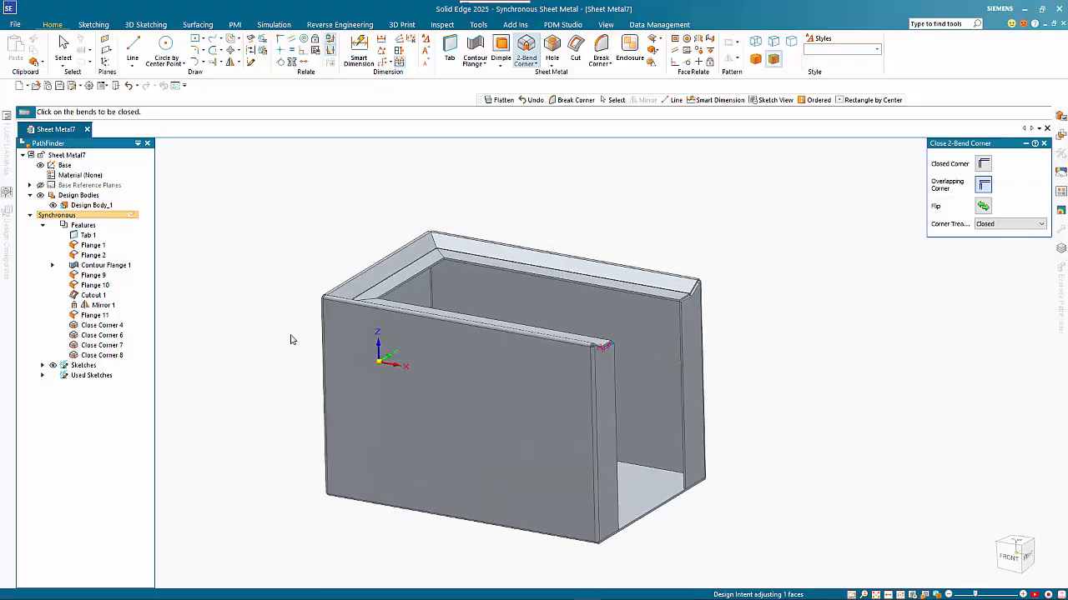
- Flatten the part bottom face up, with its bottom edge as x-axis, giving 877,07 by 541,88
left_click(479, 24)
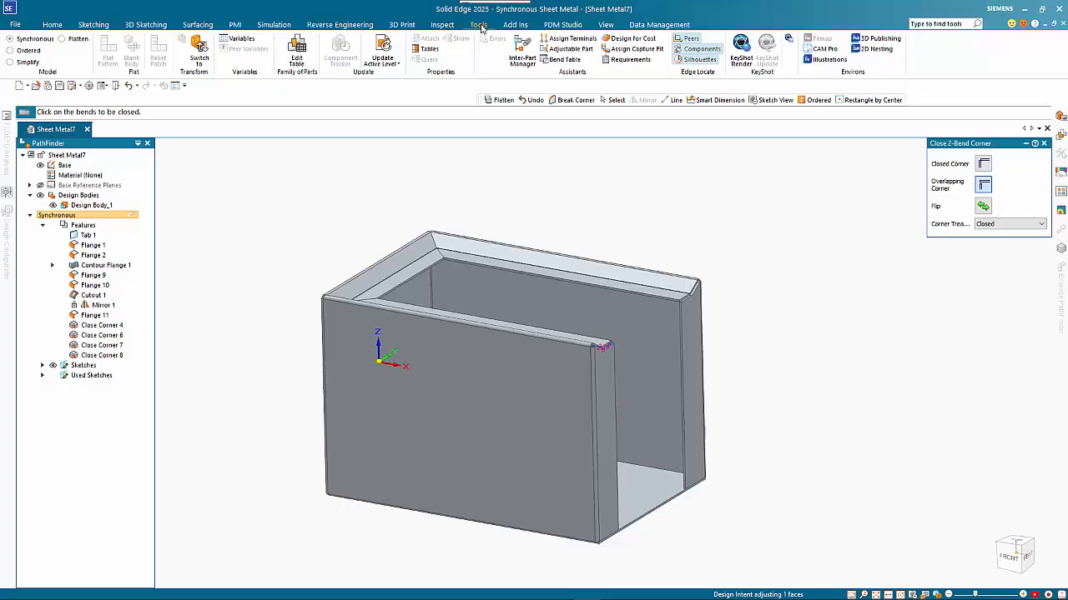
left_click(72, 41)
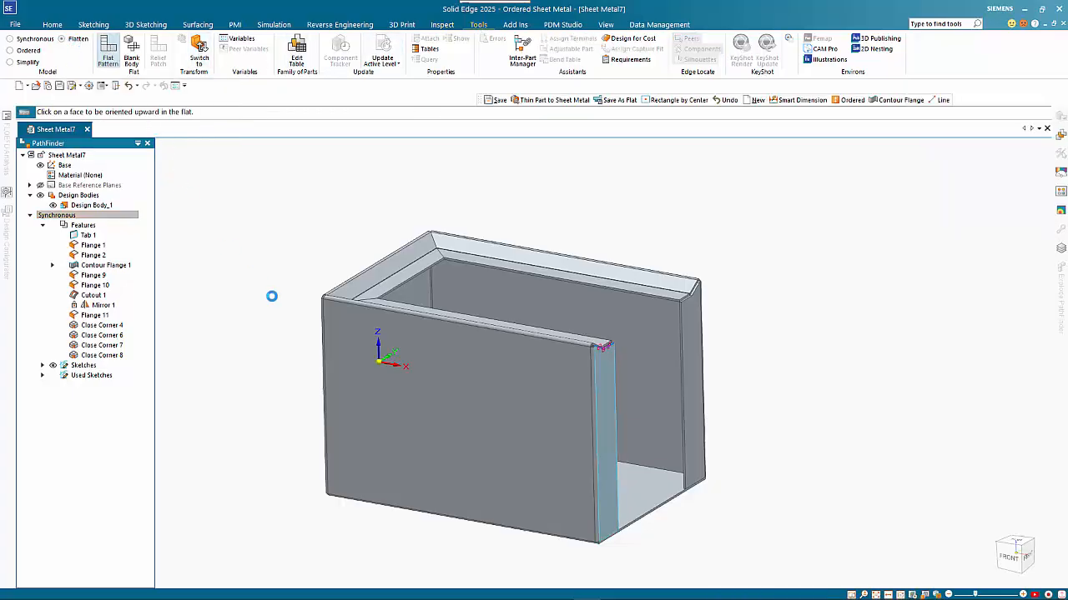
left_click(639, 498)
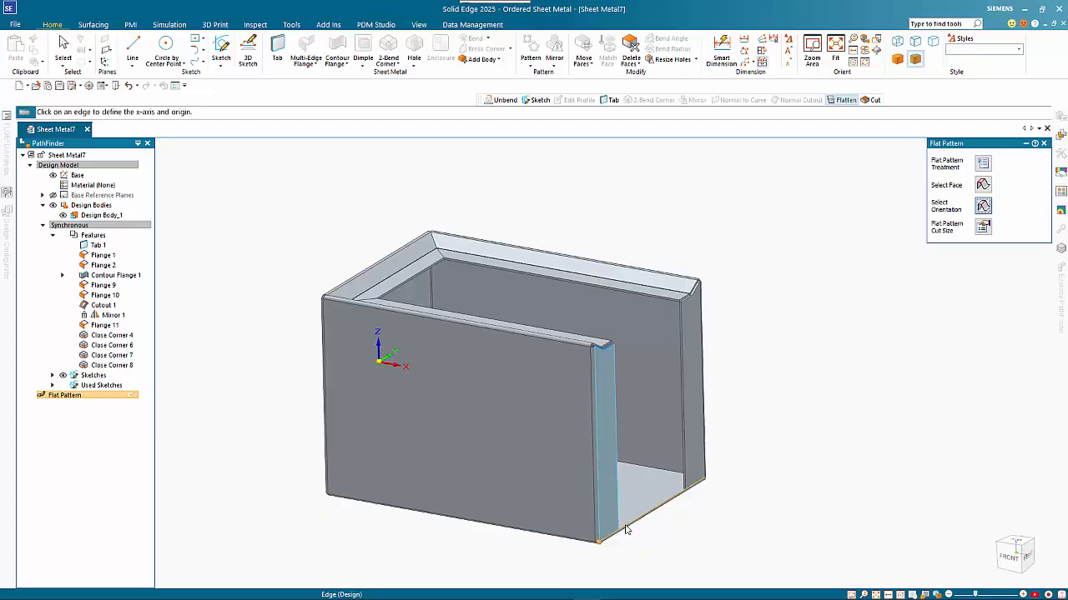
left_click(627, 529)
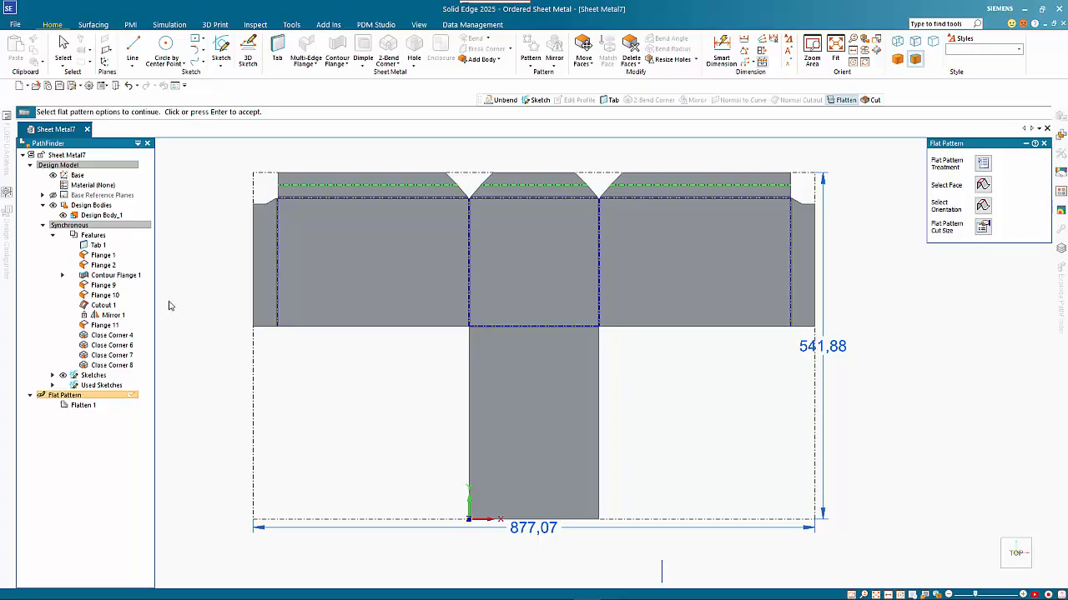
key("Escape")
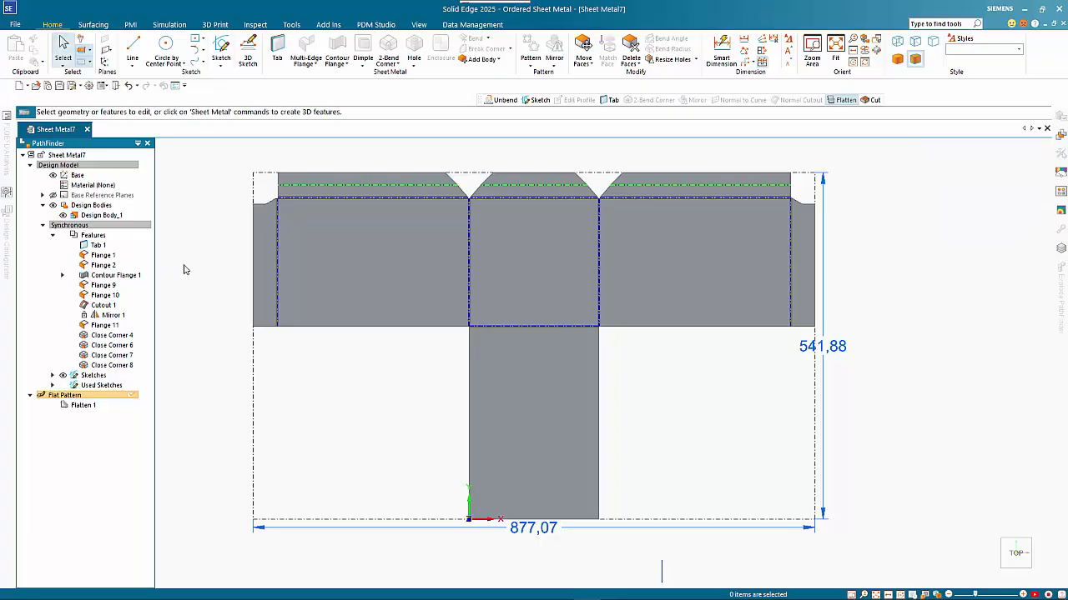
- Return to the folded Synchronous model and save the part as Sheet Metal7.psm
left_click(131, 226)
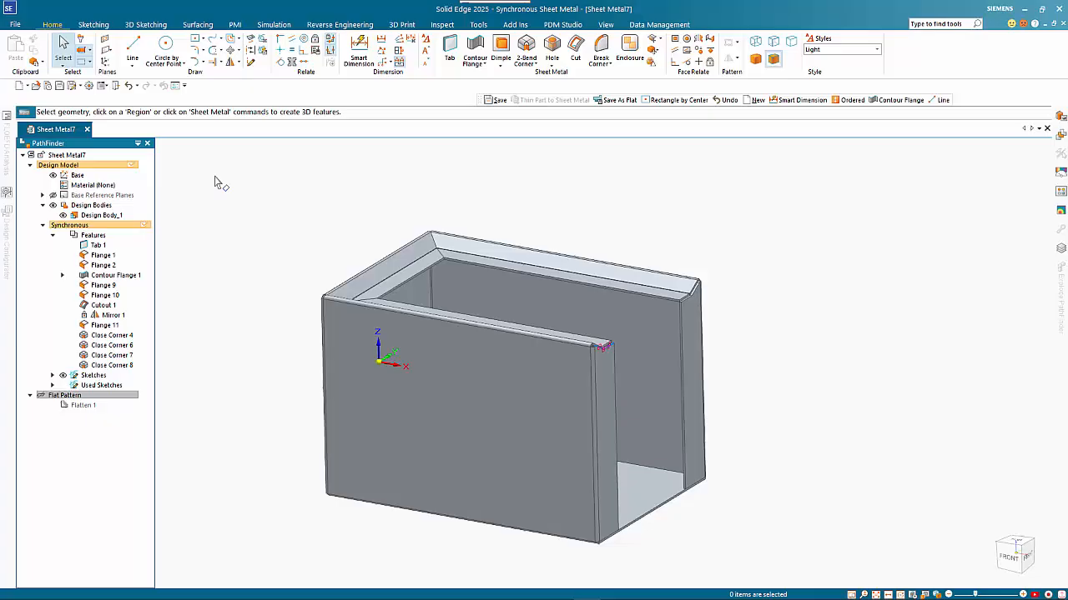
key("ctrl+s")
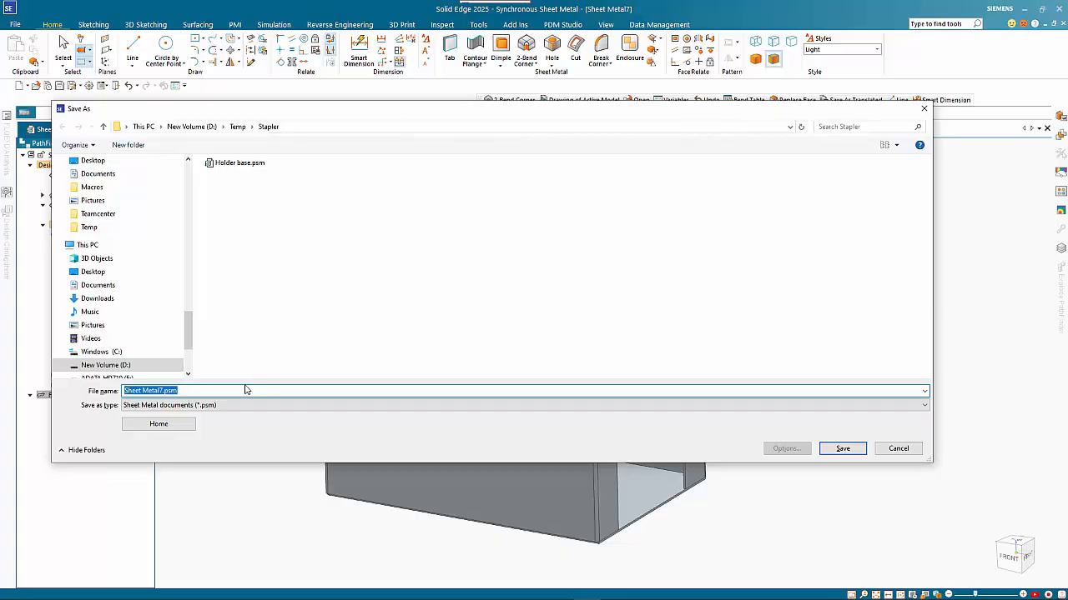
left_click(849, 450)
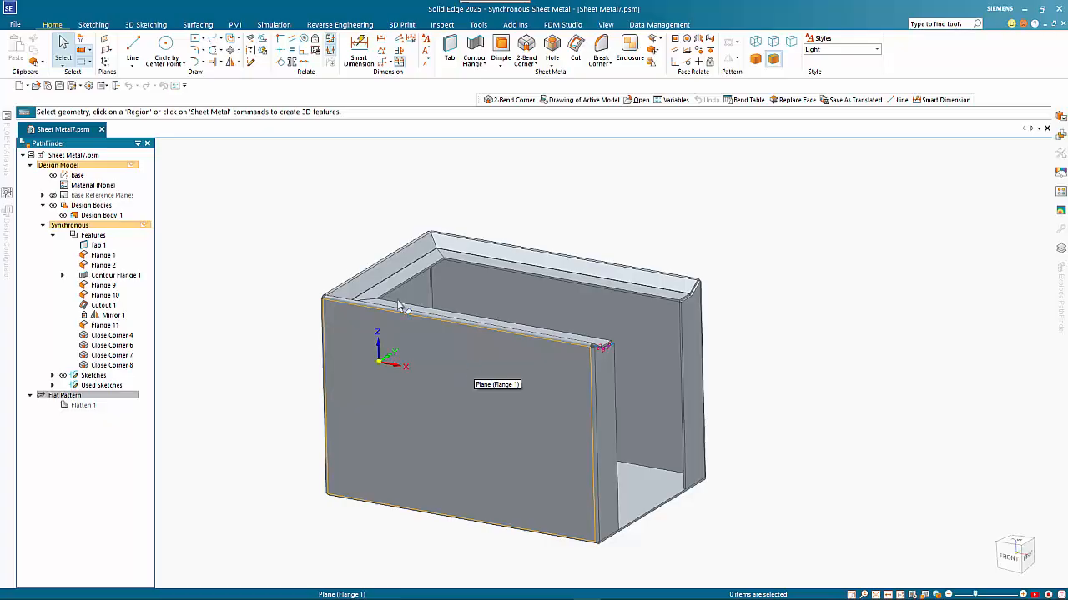
- Open Save As Flat from the File menu, proposing Sheet Metal7.dxf as an AutoCAD DXF
left_click(17, 25)
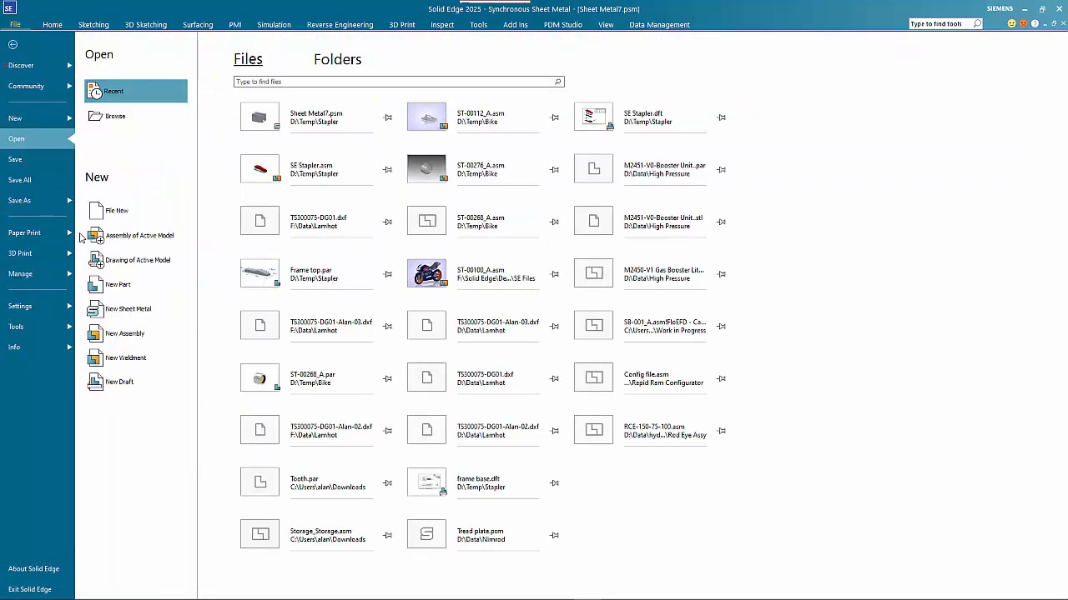
left_click(20, 203)
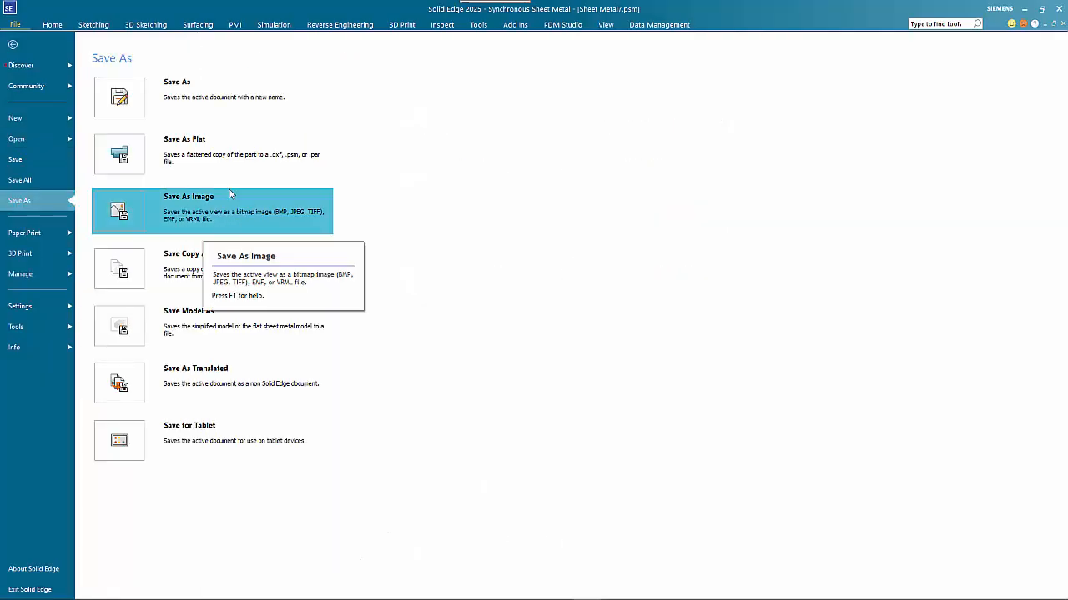
left_click(197, 156)
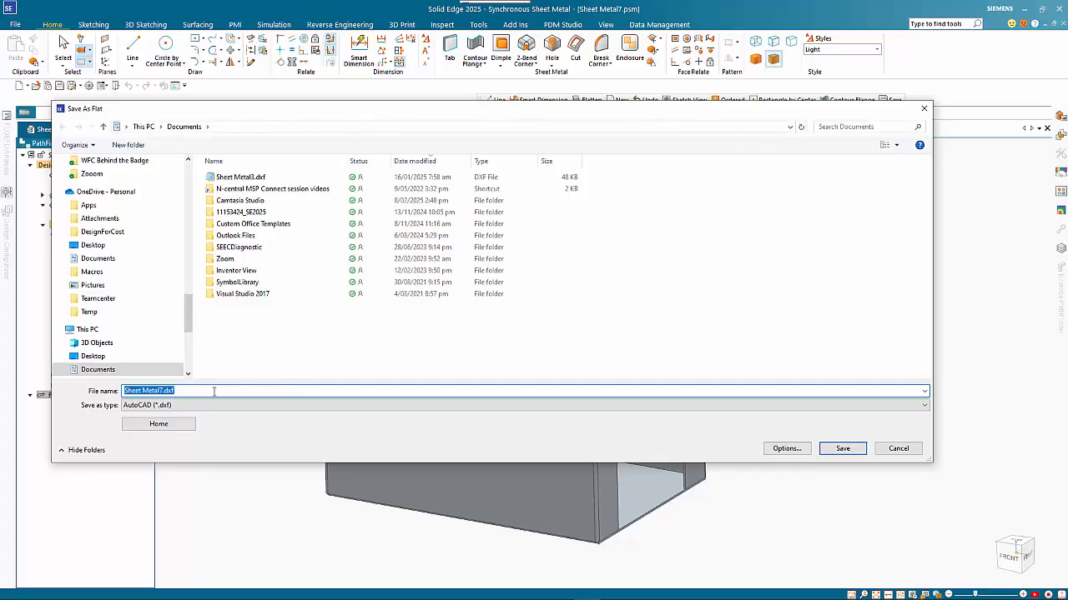
- Review the DXF layer options without changes, then save the flat pattern as Sheet Metal7.dxf
left_click(795, 451)
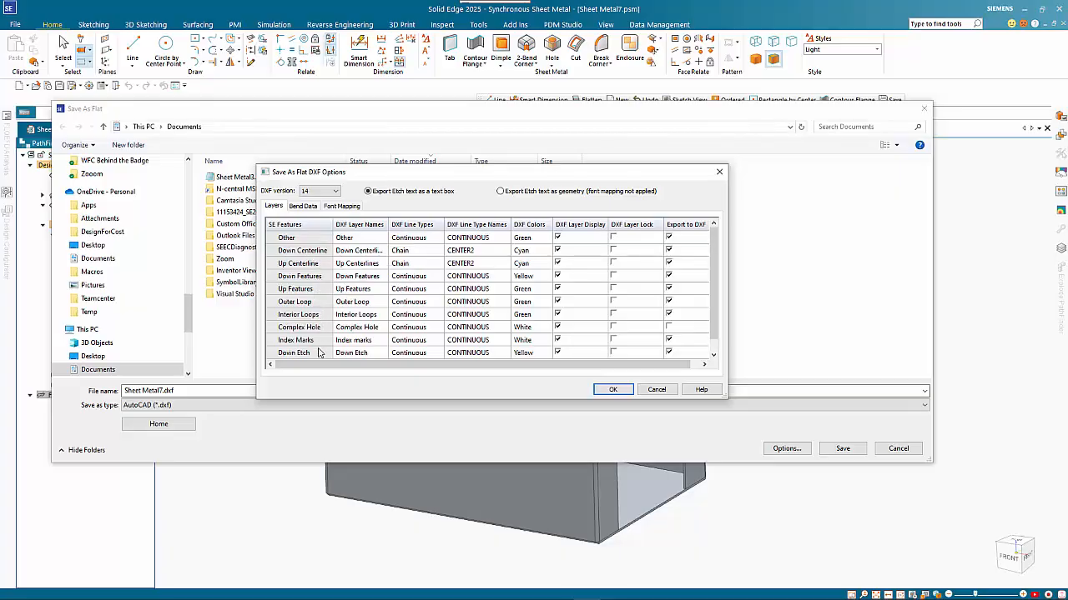
scroll(327, 322, "down", 1)
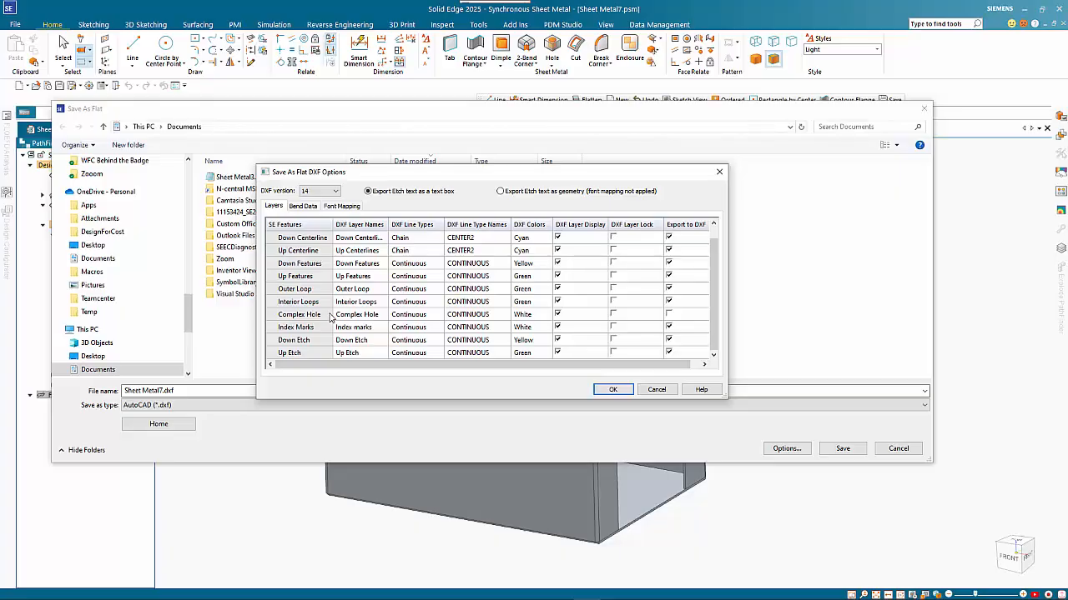
left_click(657, 390)
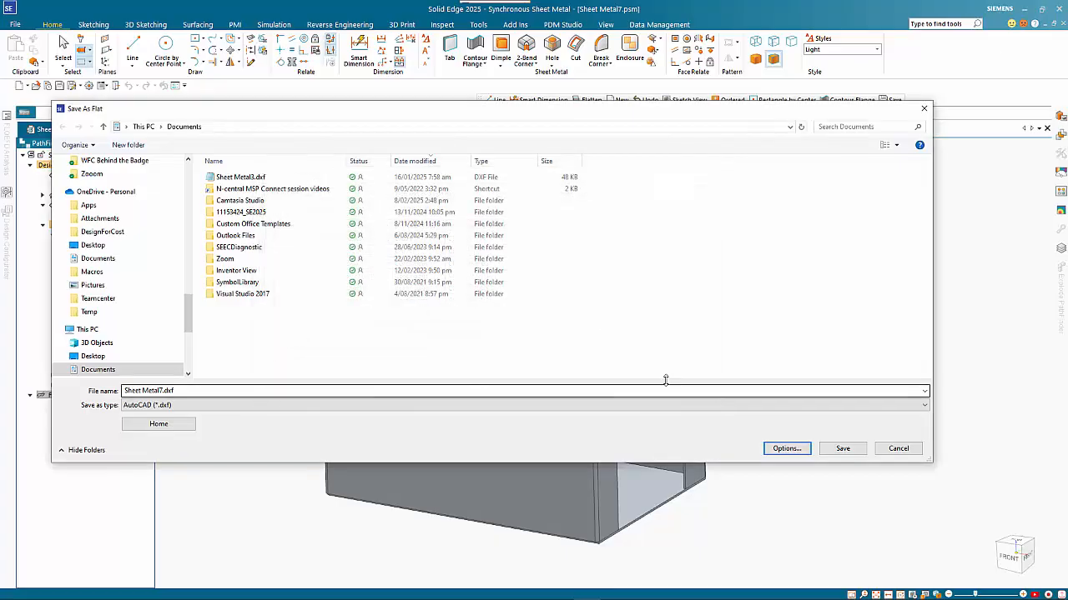
left_click(842, 449)
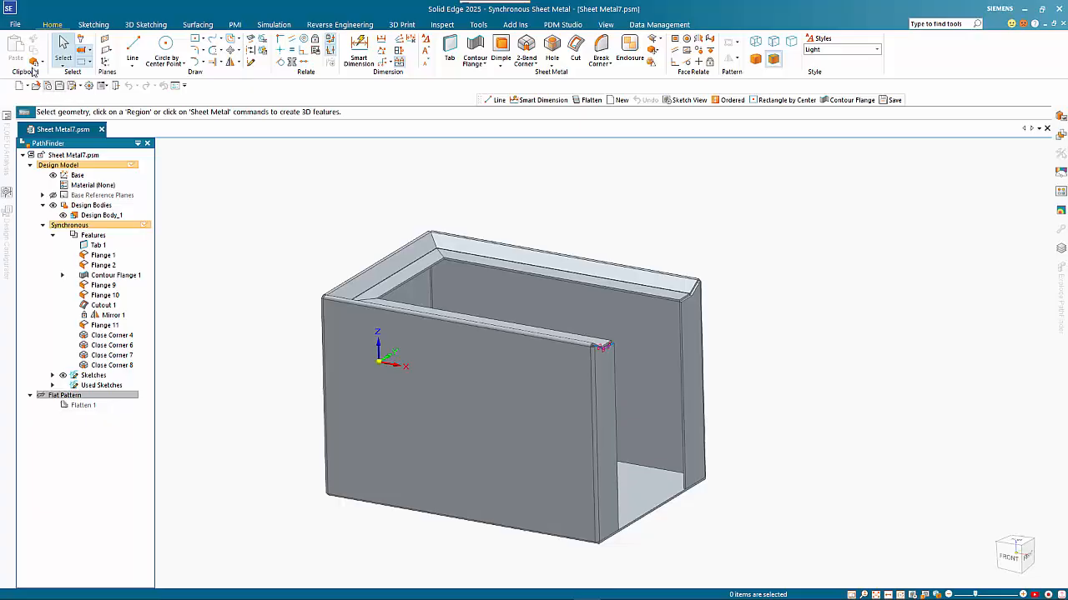
- Create a drawing of the active model from the iso draft template with the view wizard
left_click(15, 24)
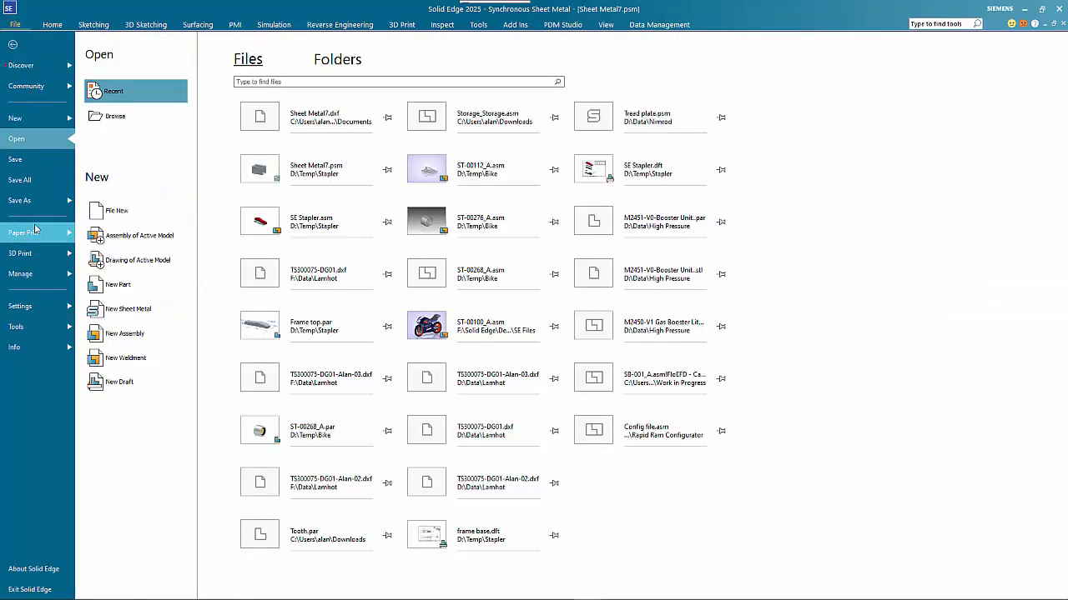
left_click(158, 261)
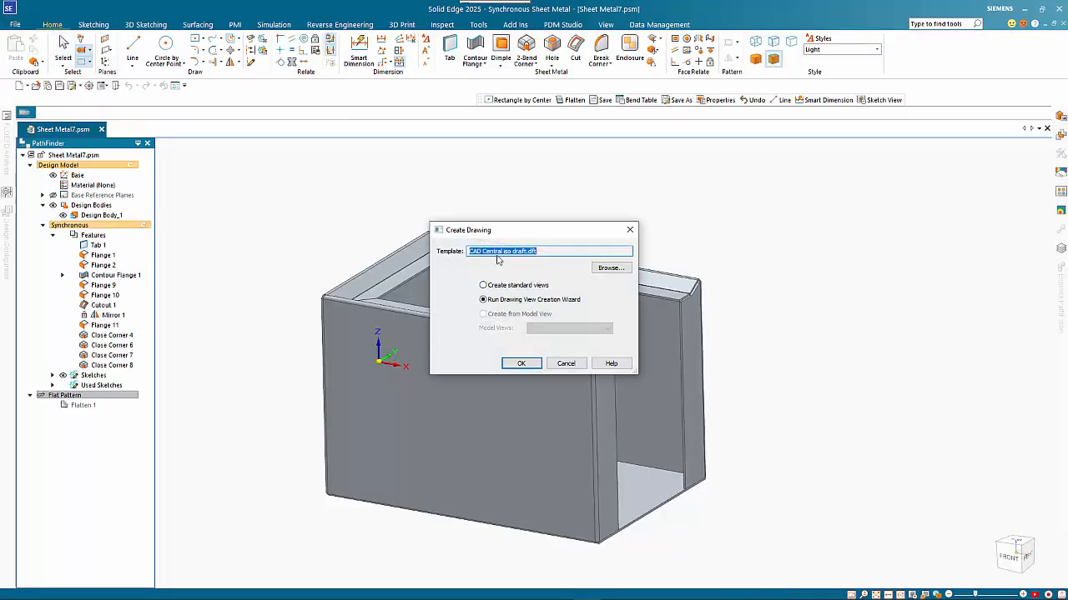
left_click(521, 364)
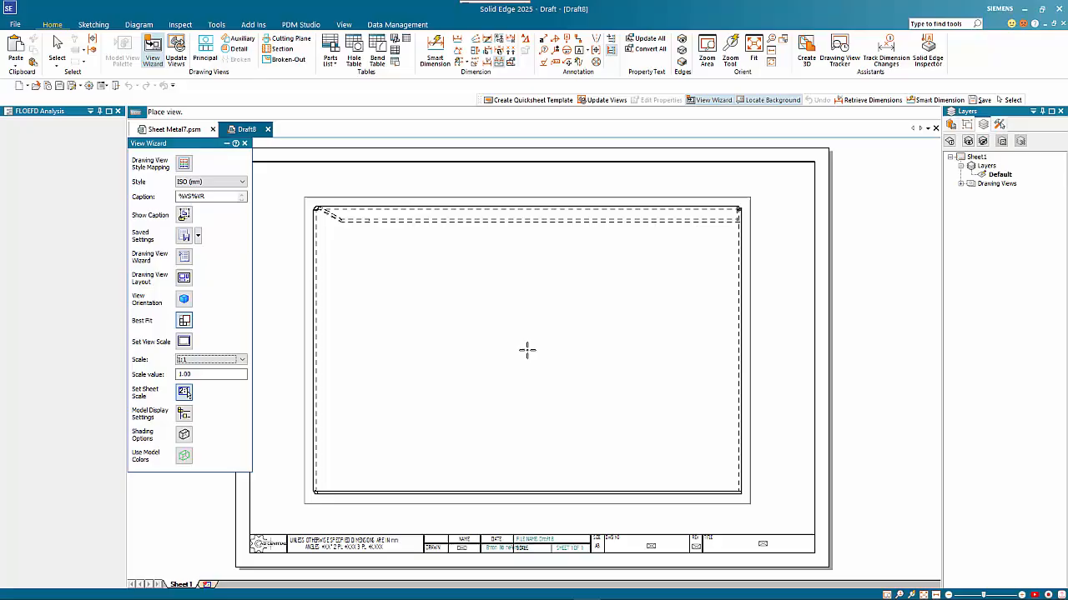
- Place a flat-pattern drawing view and an edge-on side view to its left
left_click(185, 257)
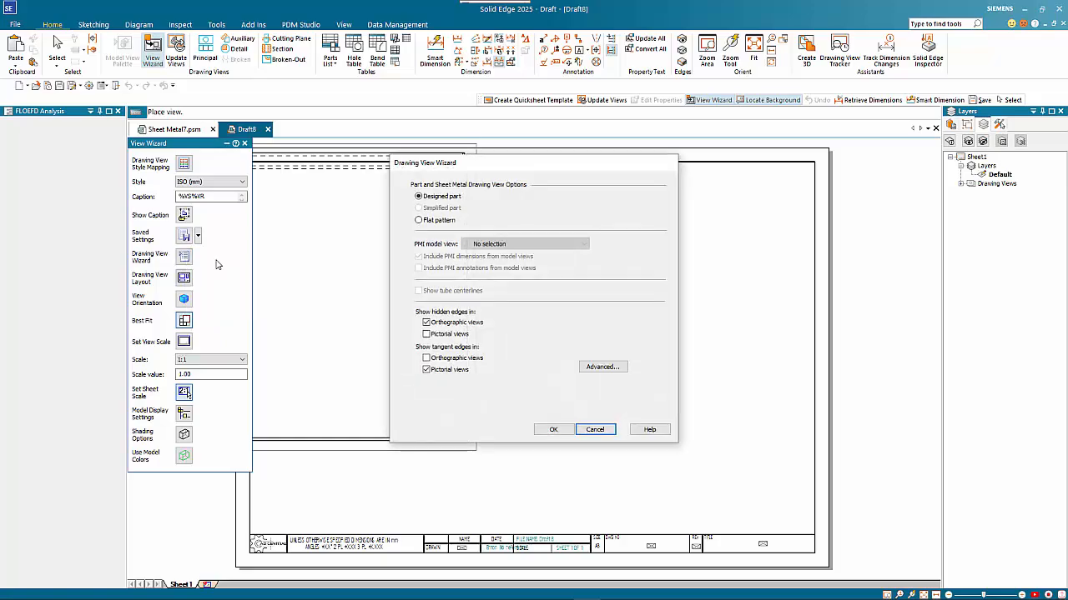
left_click(419, 221)
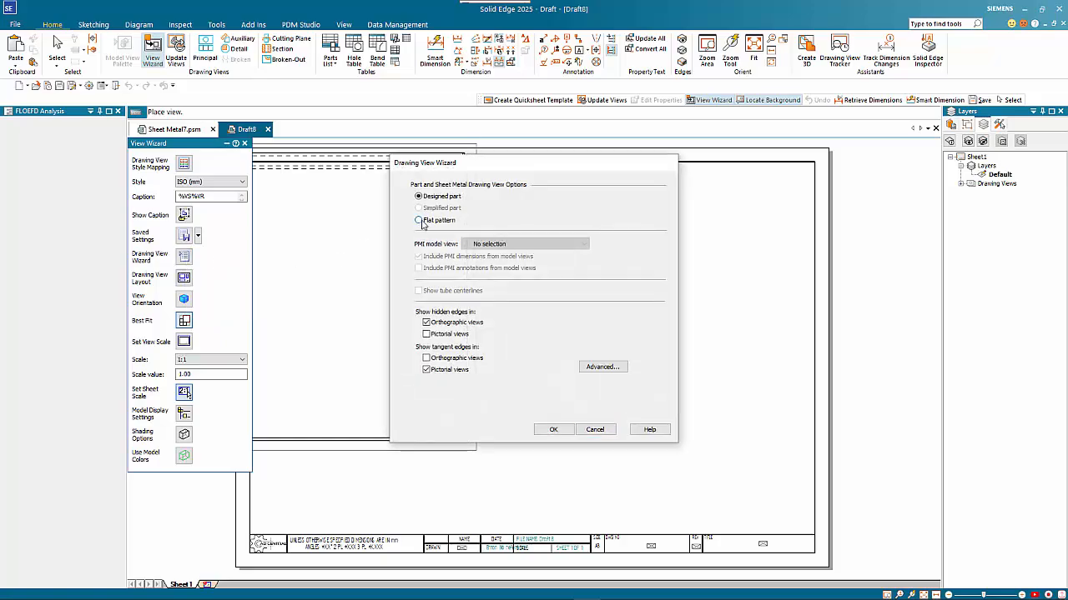
left_click(553, 429)
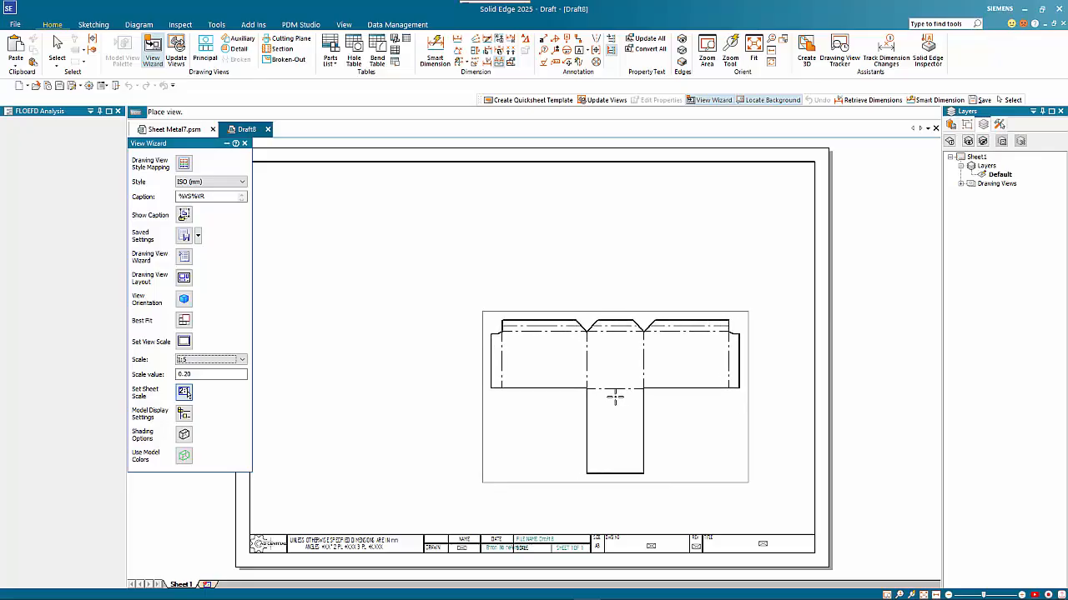
left_click(616, 397)
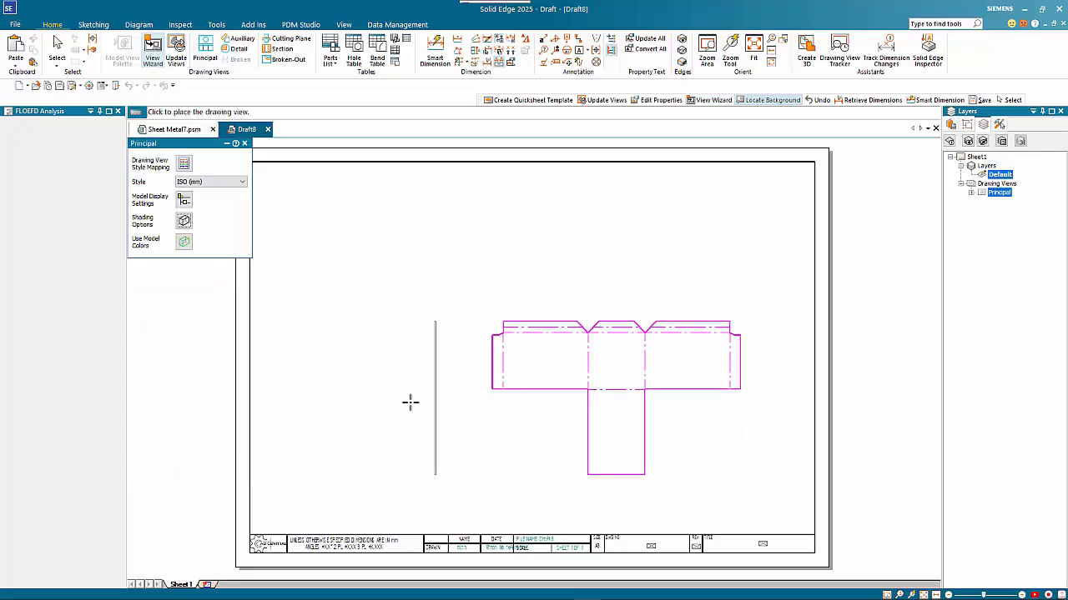
left_click(437, 405)
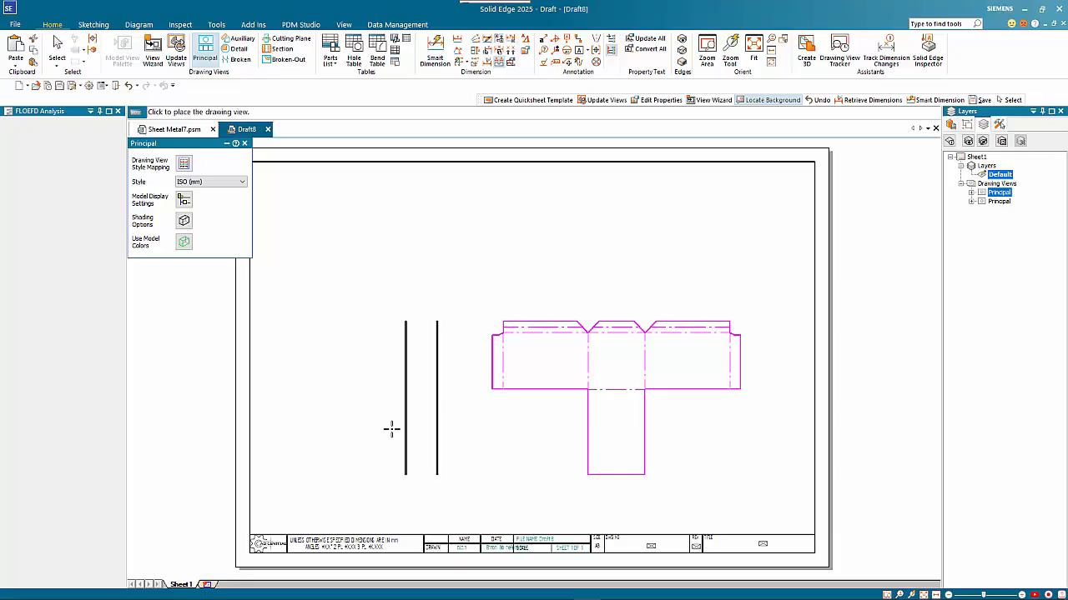
key("Escape")
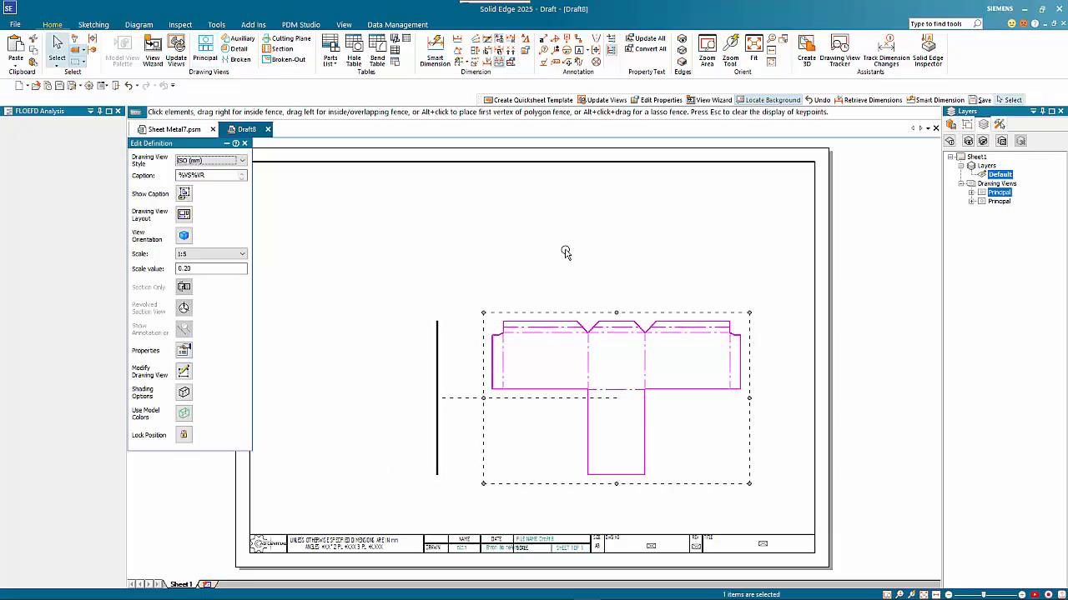
left_click(553, 273)
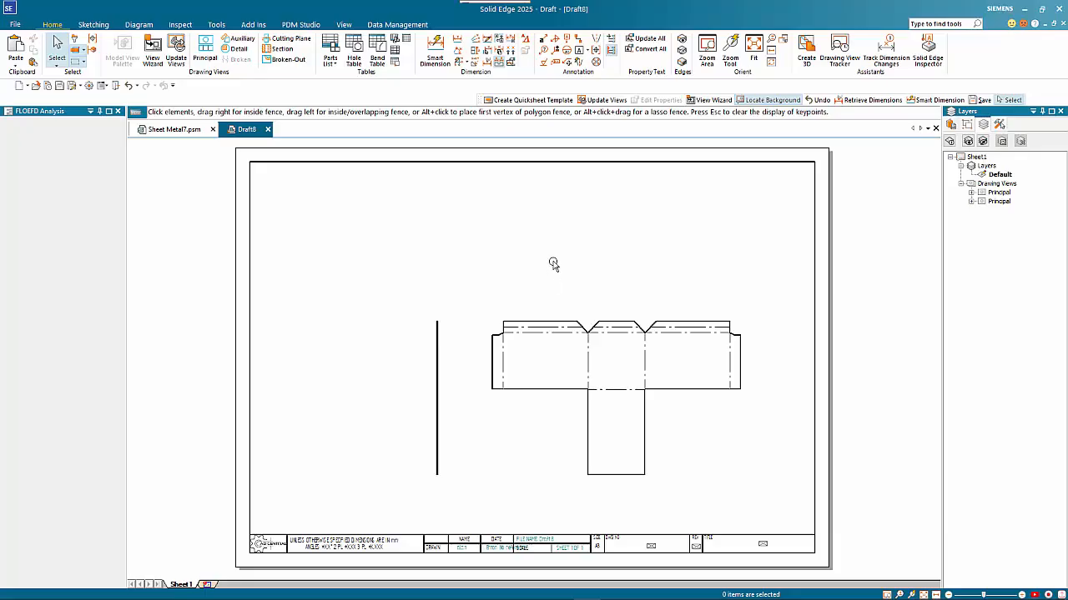
- Switch the ribbon back to Home to show the drawing-view and table commands
scroll(575, 346, "up", 2)
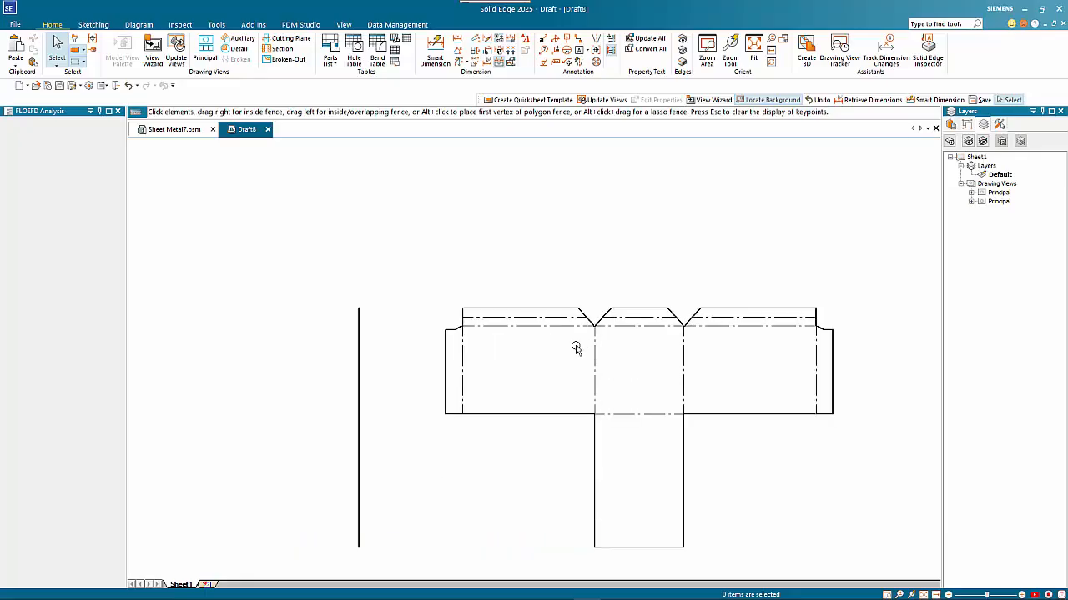
scroll(575, 346, "down", 1)
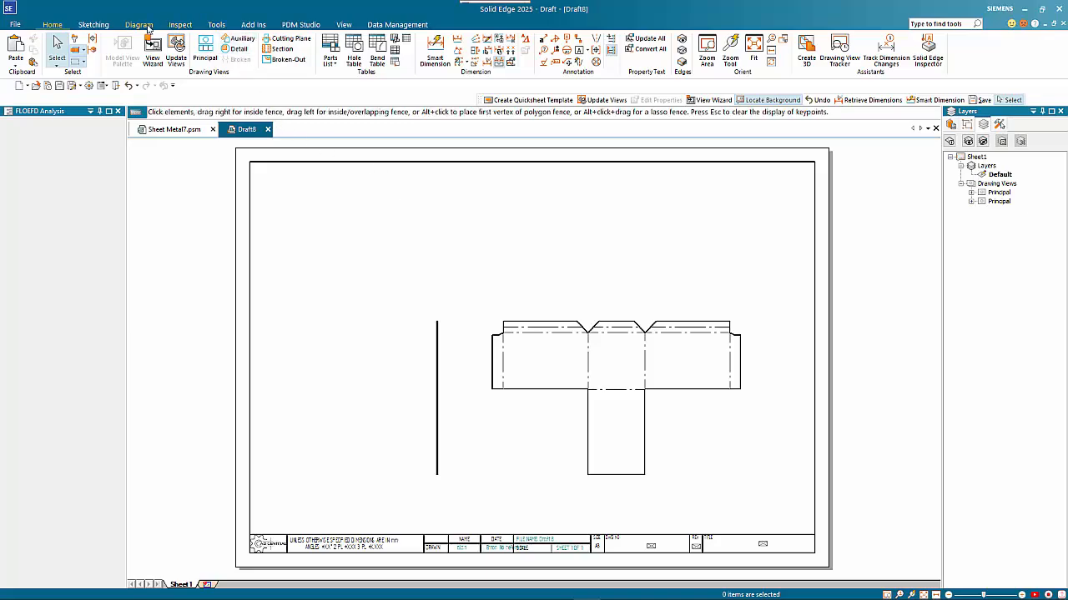
left_click(94, 24)
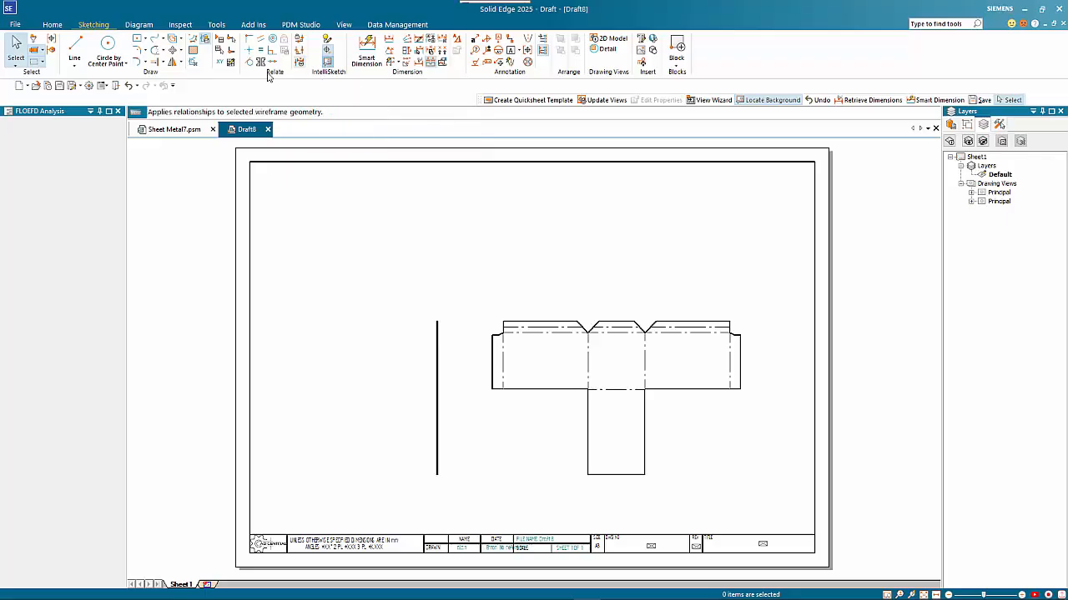
left_click(52, 24)
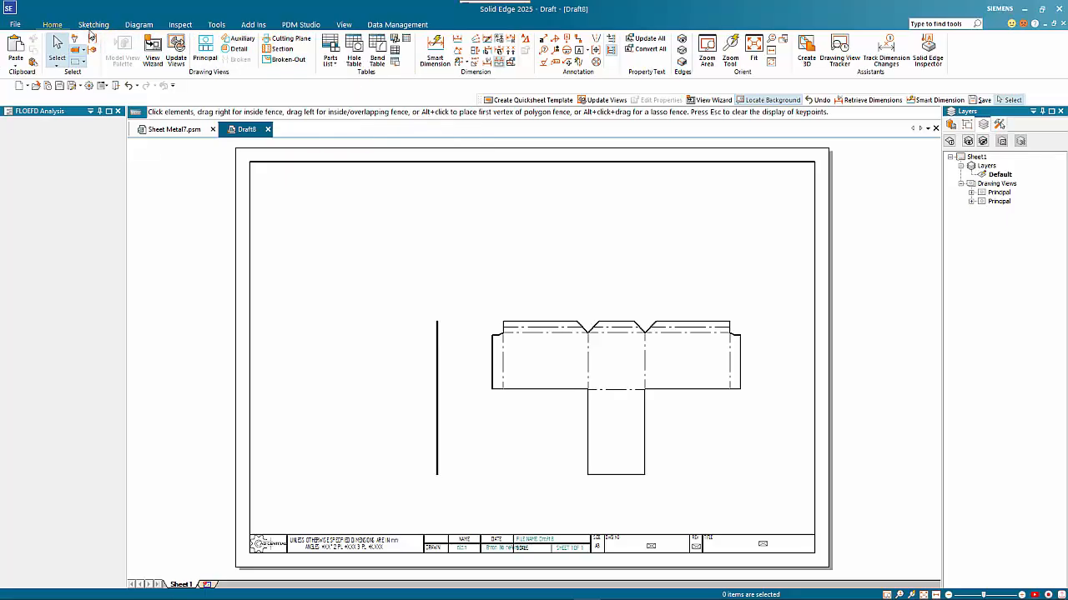
- Place a bend table for the flat-pattern view at the sheet's top-left corner
left_click(378, 50)
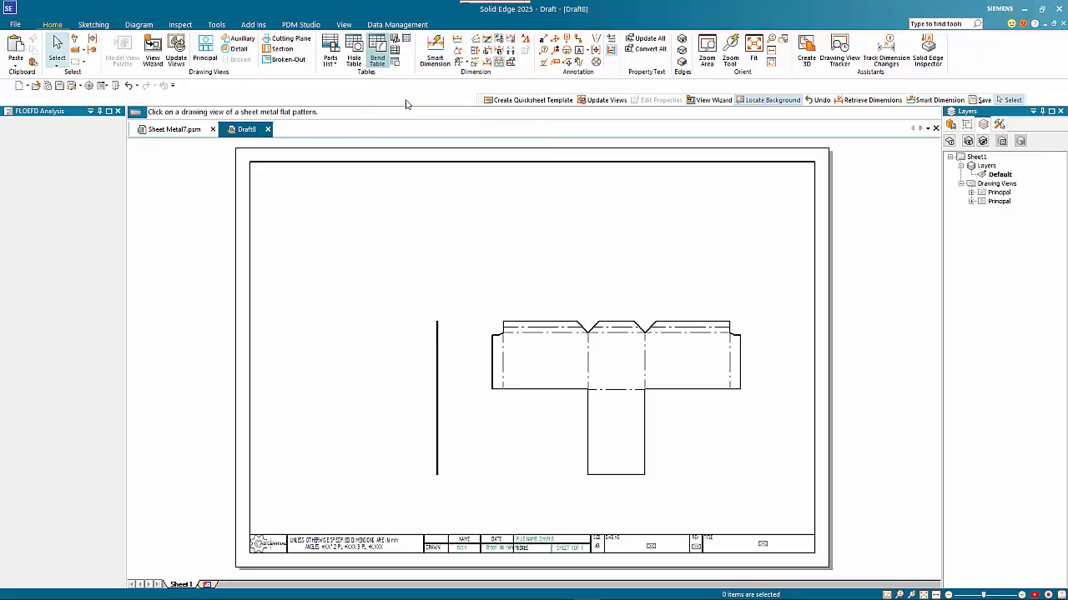
left_click(522, 326)
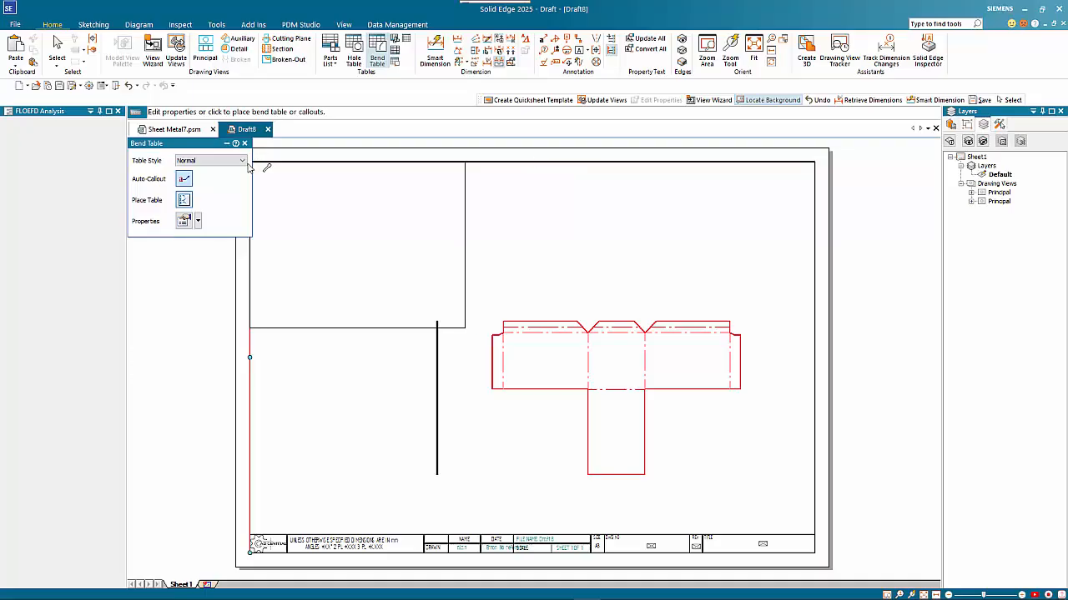
left_click(247, 163)
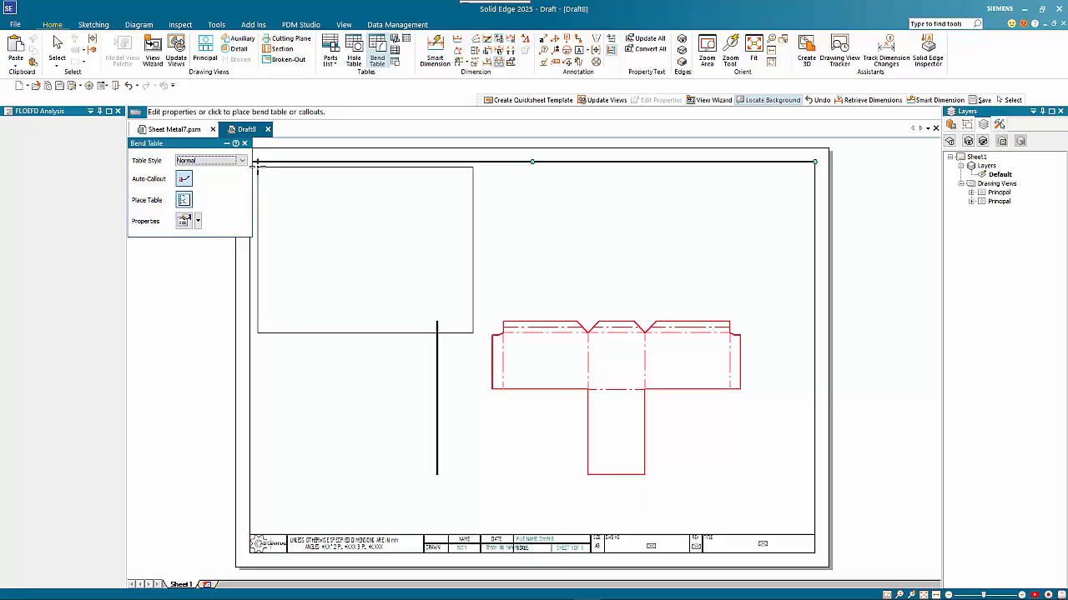
middle_click_drag(303, 187, 357, 182)
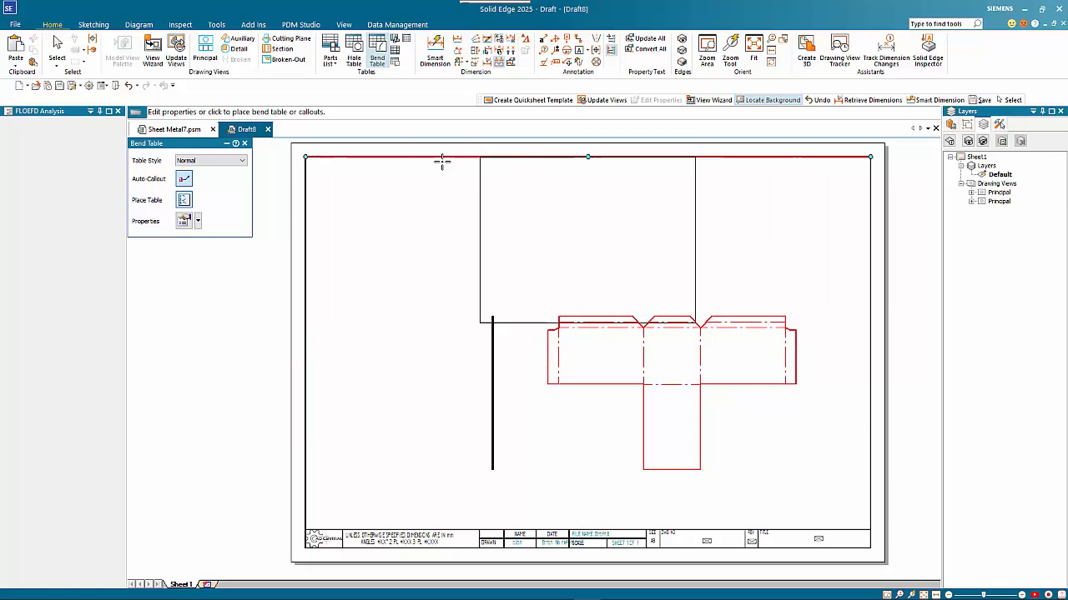
left_click(305, 158)
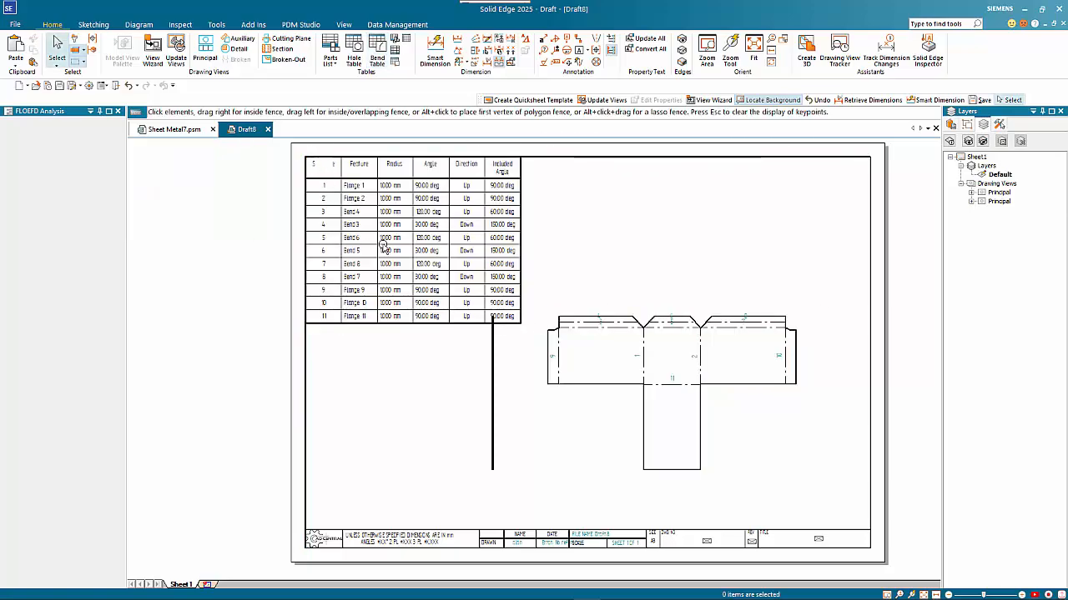
- Shift the flat-pattern view slightly down and left
left_click(596, 334)
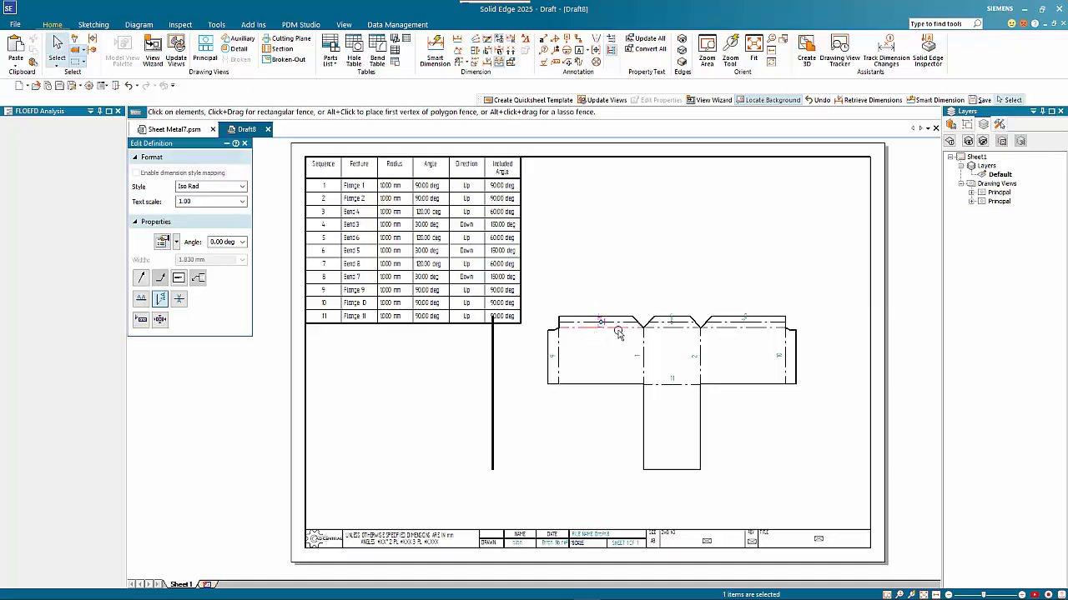
left_click(621, 324)
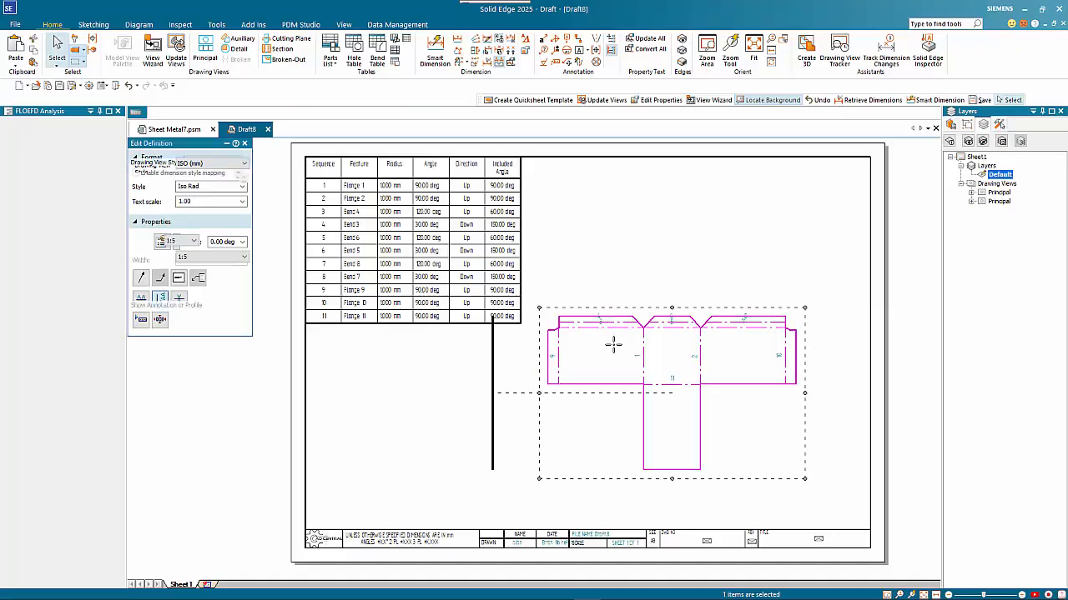
left_click_drag(620, 320, 611, 345)
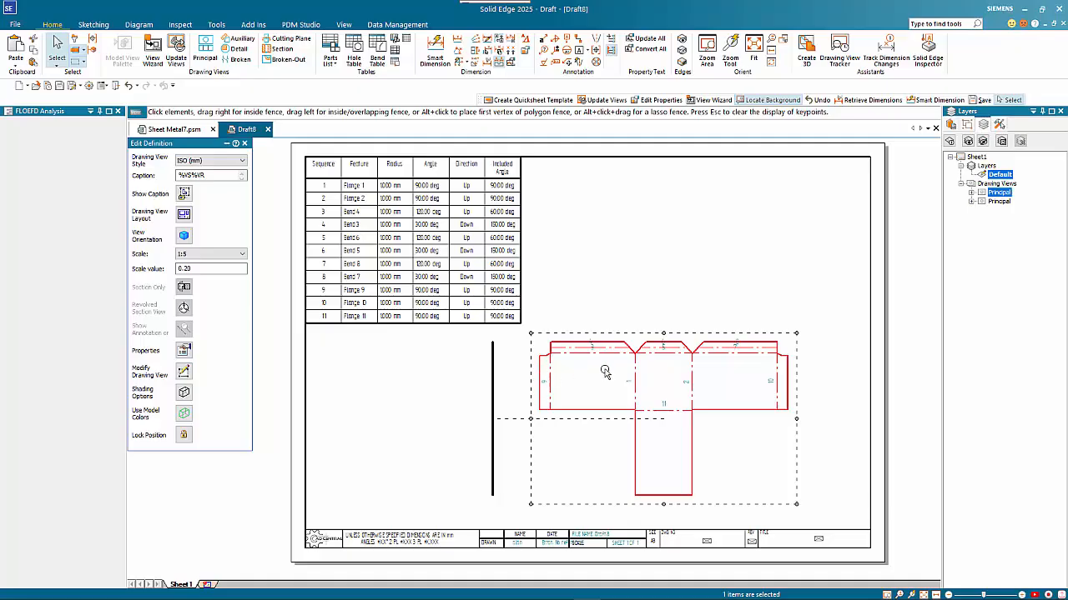
- Zoom in to check the flat pattern's bend-number callouts, then select the bend table for editing
left_click(631, 273)
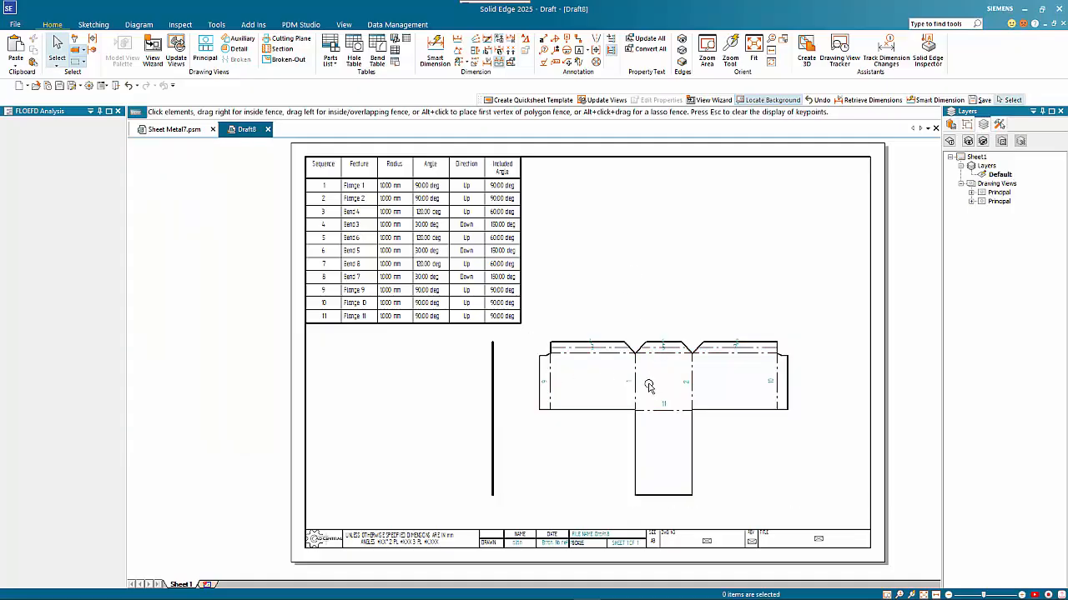
scroll(643, 376, "up", 5)
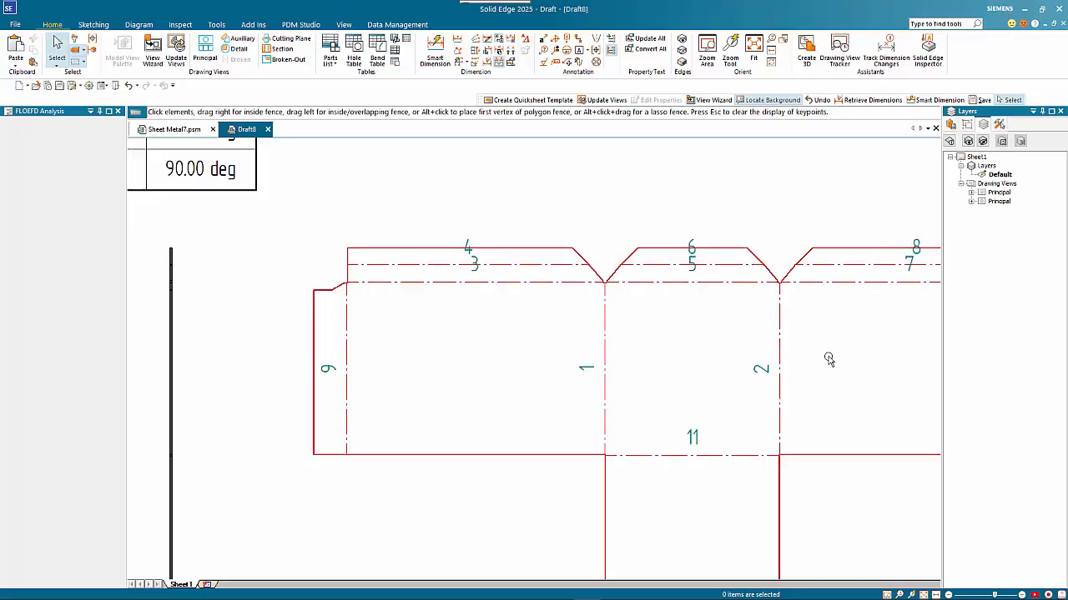
scroll(879, 375, "down", 5)
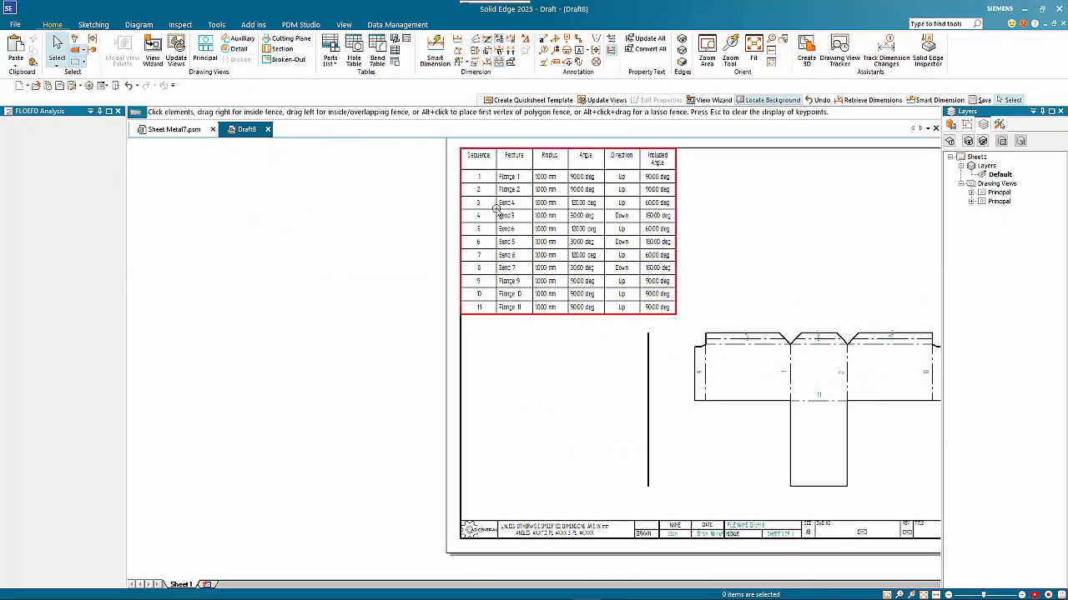
scroll(524, 188, "up", 1)
scroll(517, 196, "down", 1)
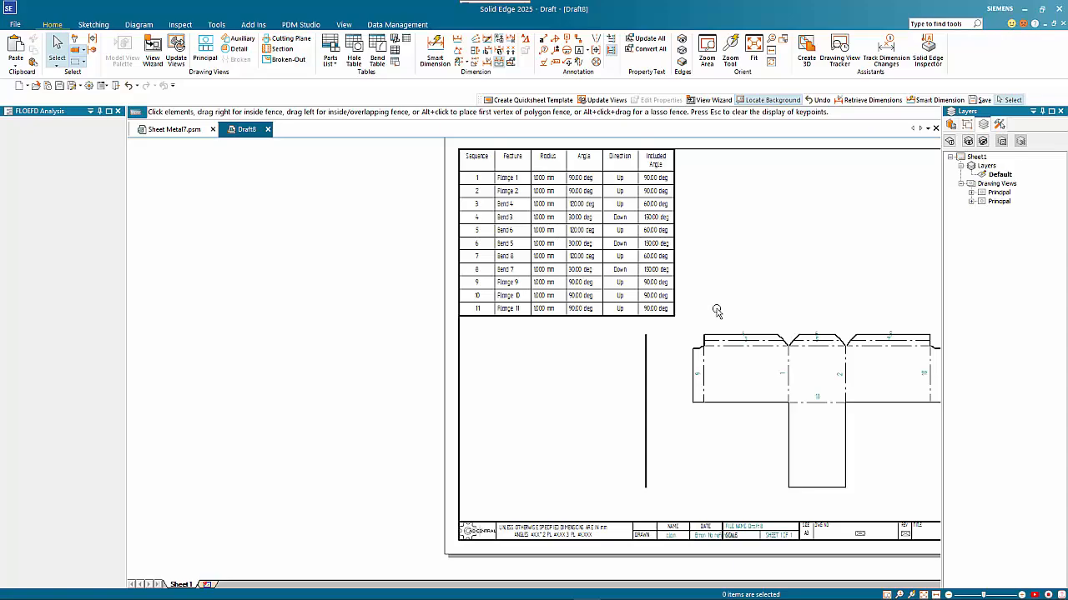
left_click(675, 205)
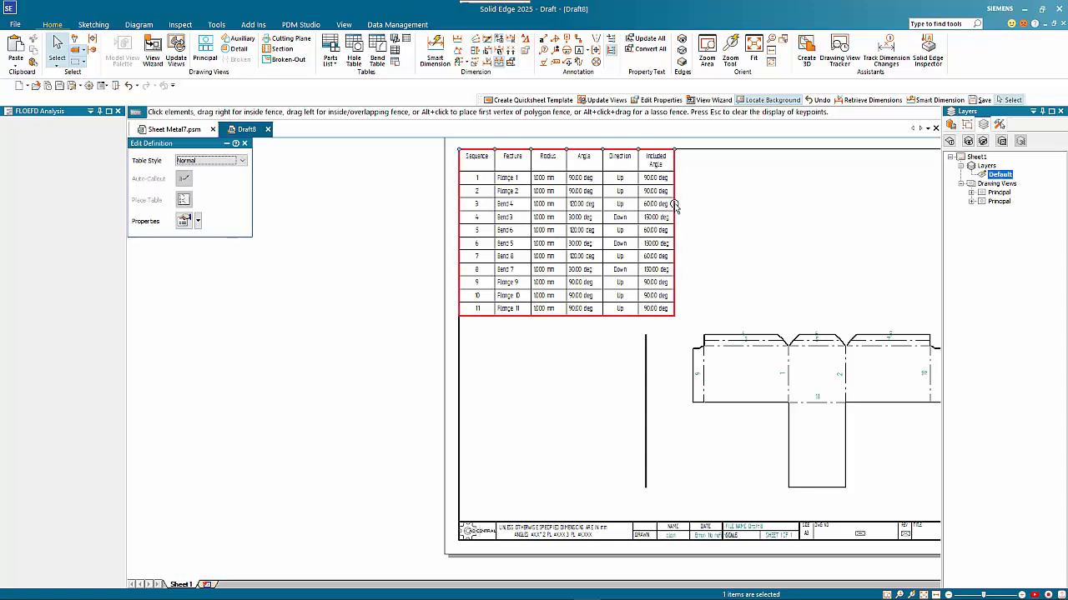
- Append a column headed 'Notes' to the bend table and enable it on the Data page
left_click(184, 221)
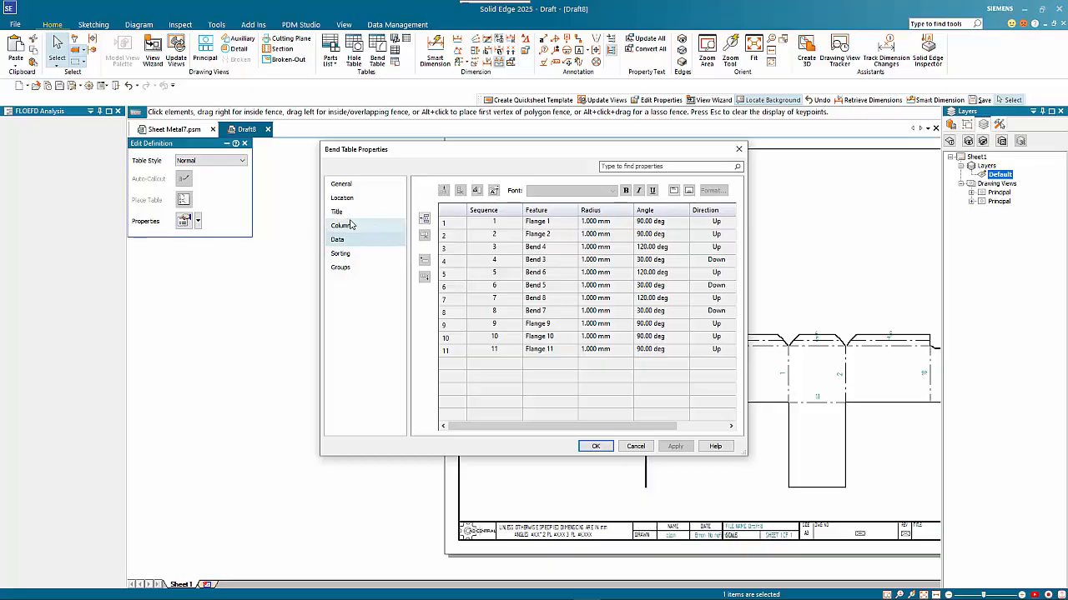
left_click(353, 227)
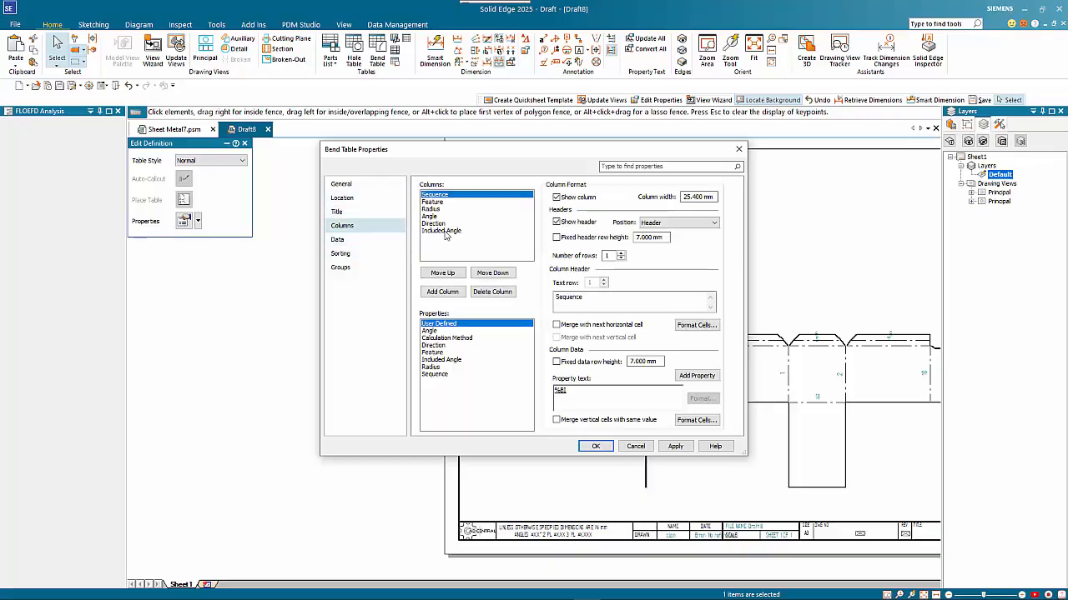
left_click(442, 291)
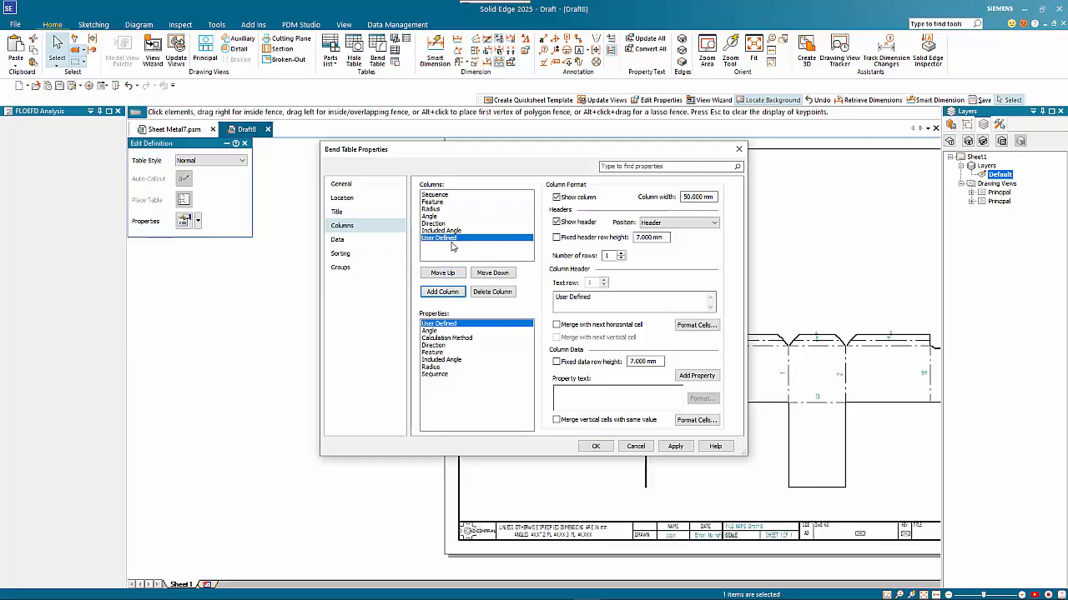
triple_click(557, 296)
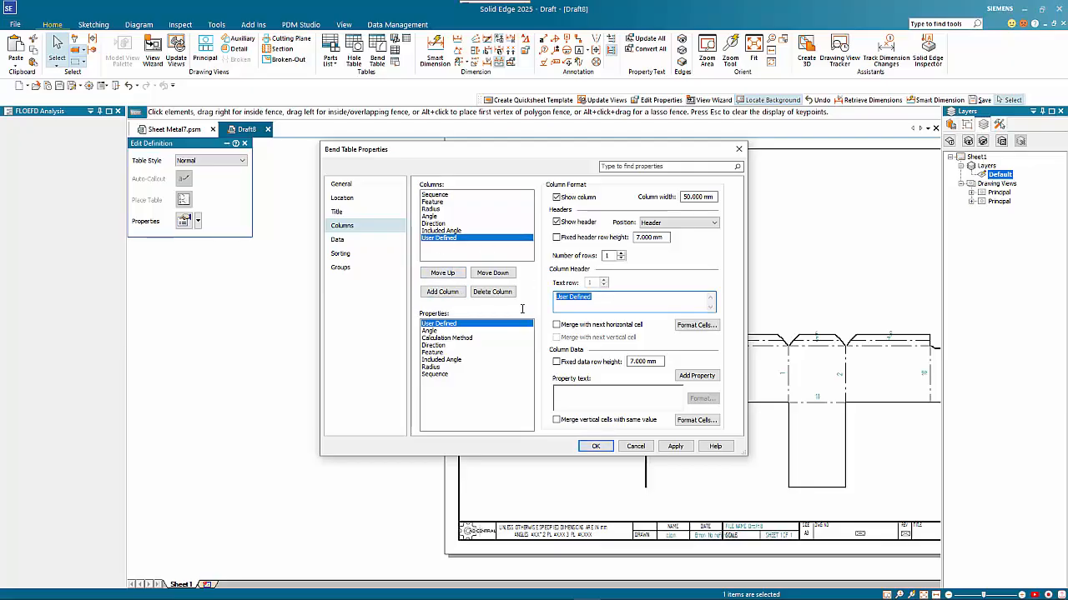
type("Notes")
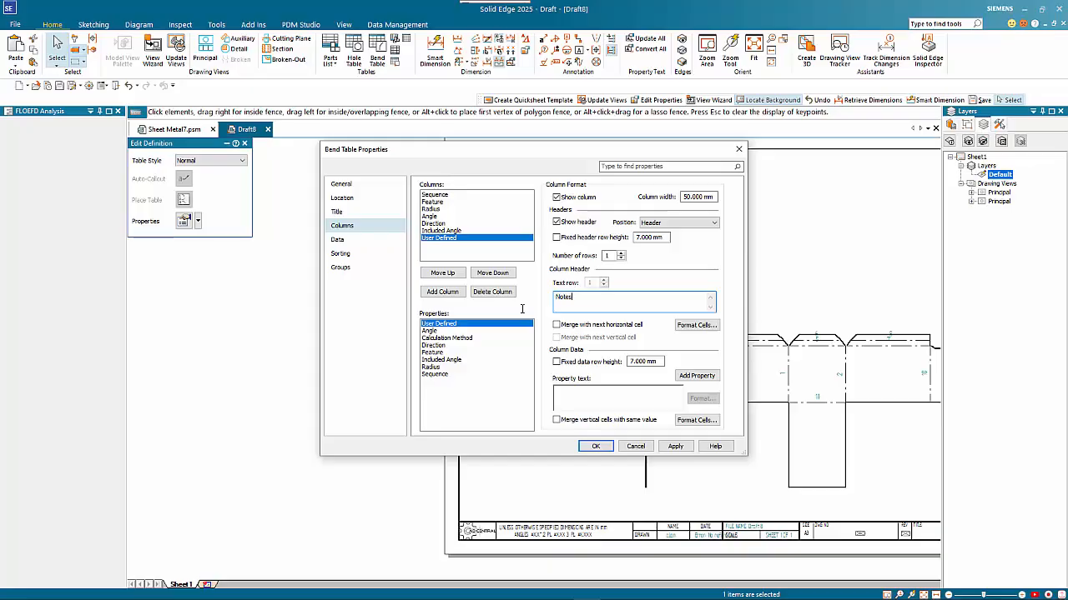
left_click(382, 241)
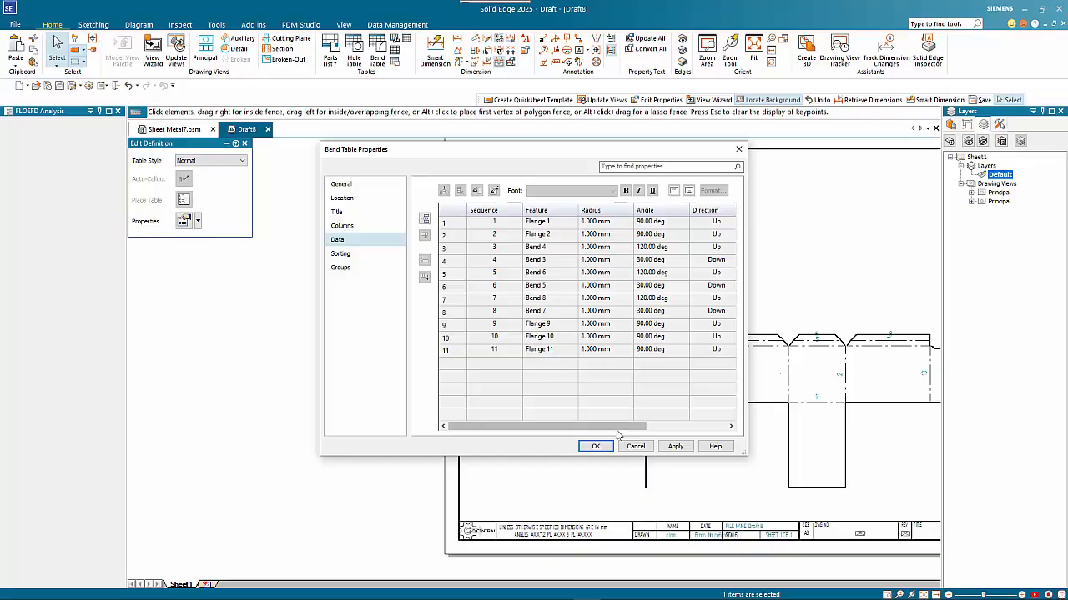
left_click_drag(617, 427, 697, 427)
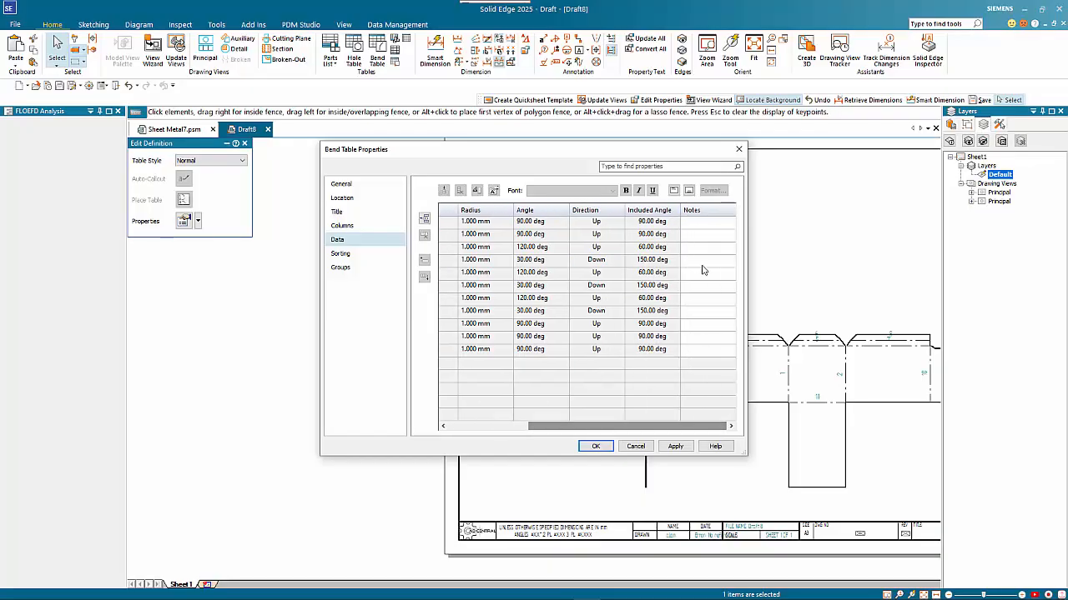
left_click(699, 223)
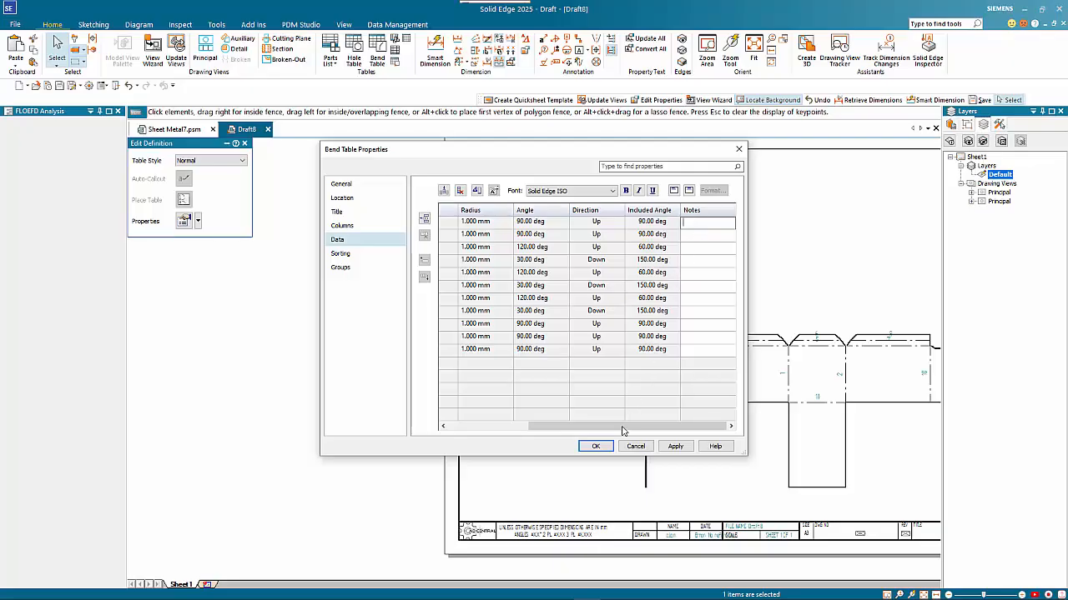
left_click(597, 446)
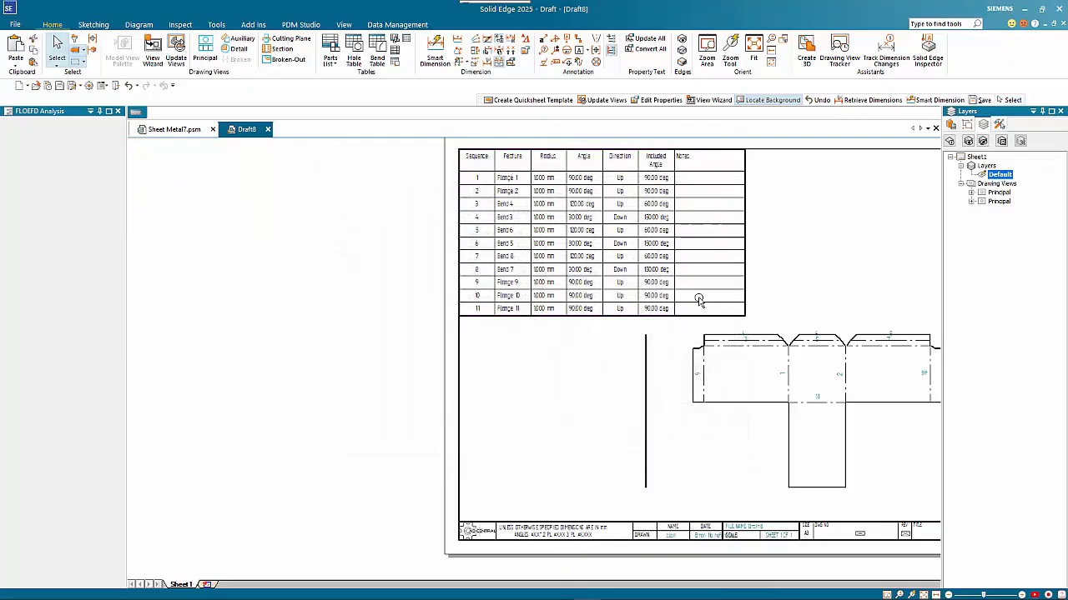
- Nudge the bend table into the top-left corner and drag its edge to widen the Notes column
left_click(731, 194)
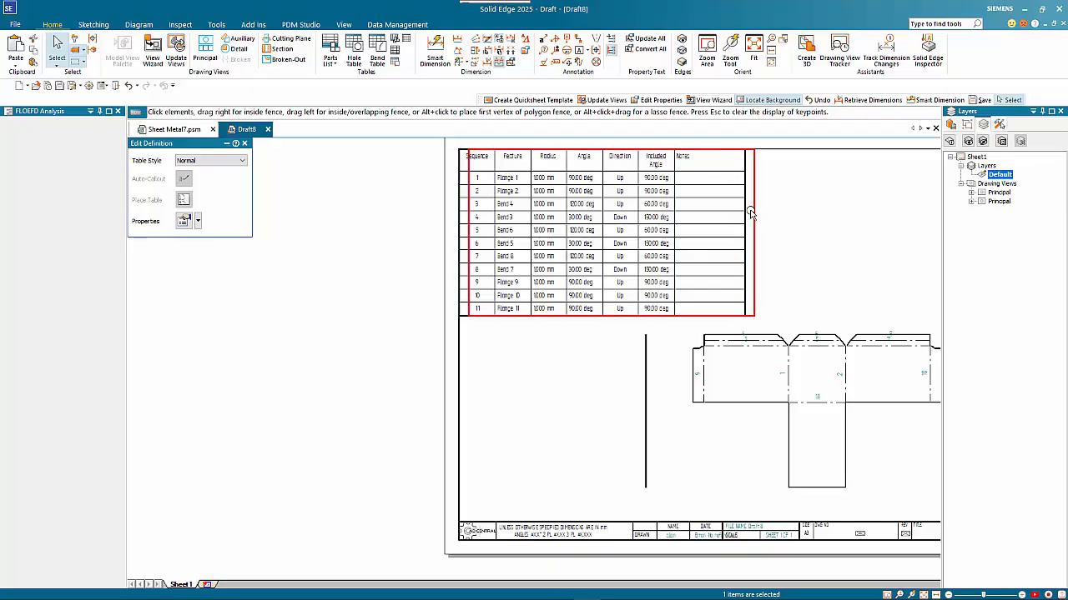
left_click_drag(748, 211, 743, 213)
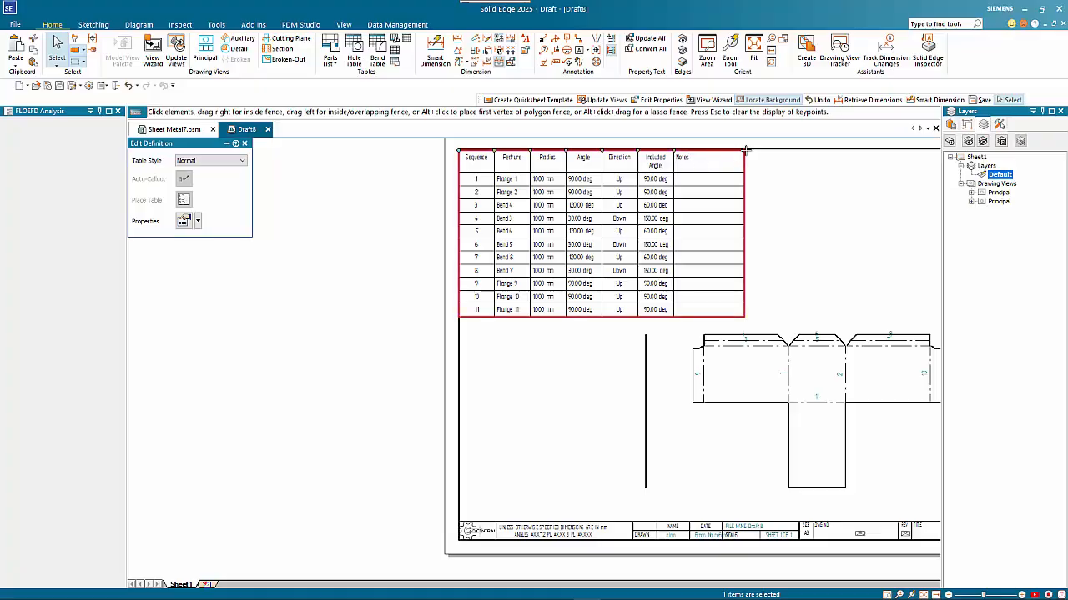
left_click_drag(744, 149, 807, 150)
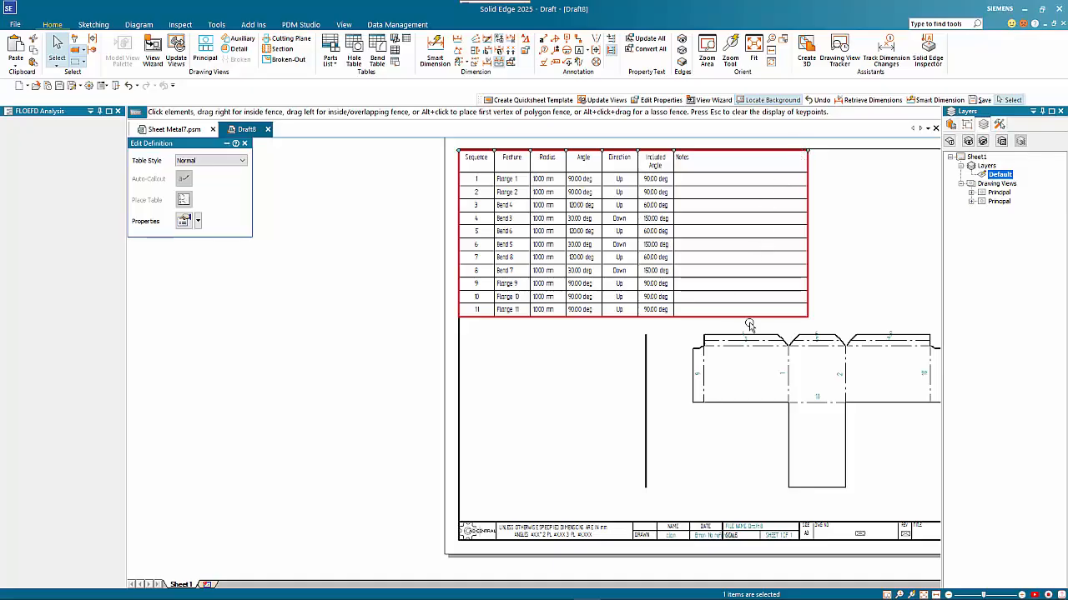
mouse_move(782, 354)
middle_mouse_down()
mouse_move(646, 347)
mouse_move(638, 371)
middle_mouse_up()
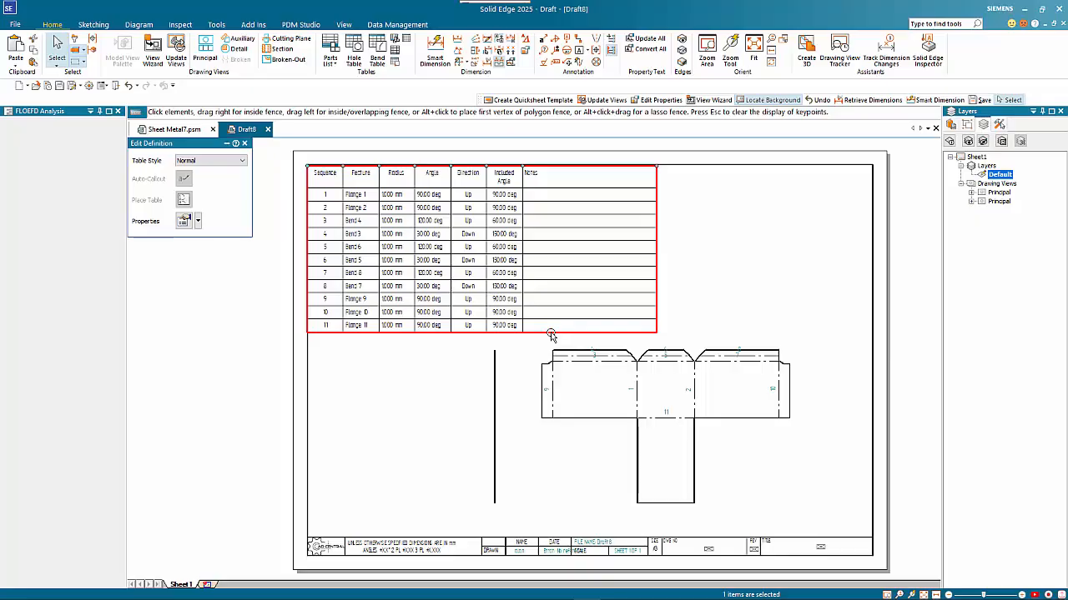
left_click(609, 333)
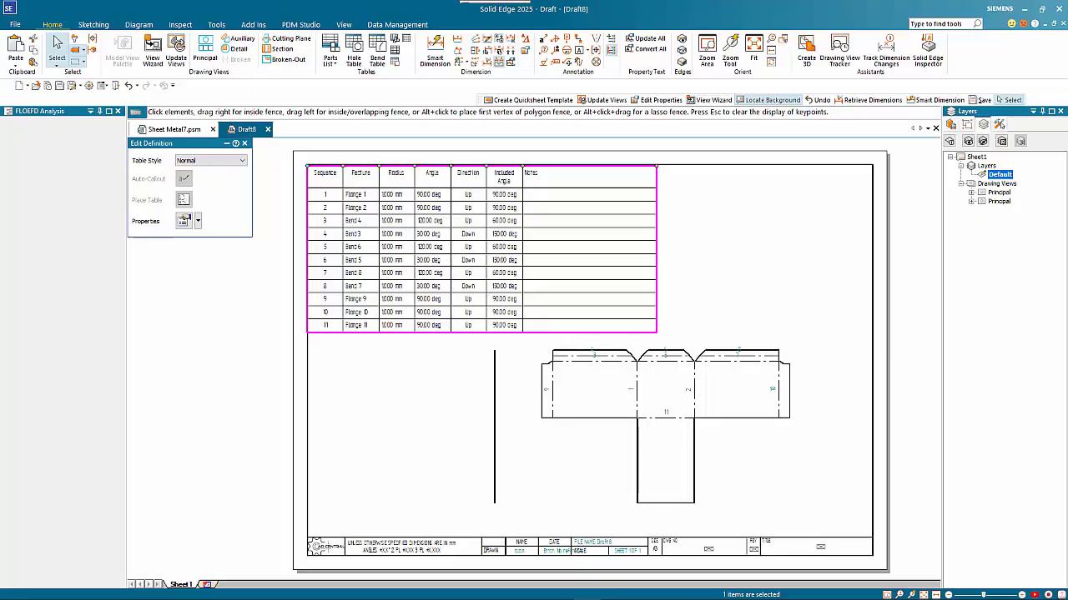